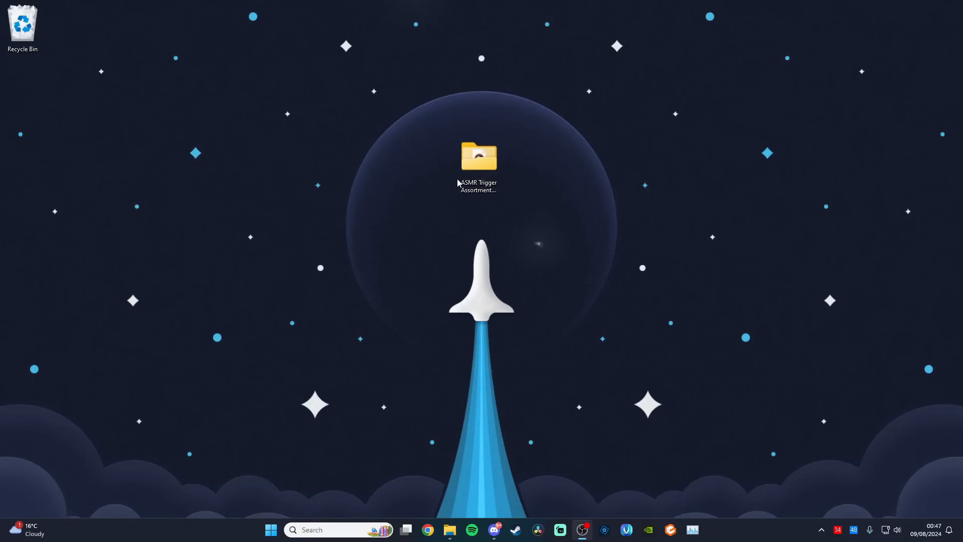
Open the ASMR Trigger Assortment folder on the desktop and look over its audio and video files
double_click(479, 164)
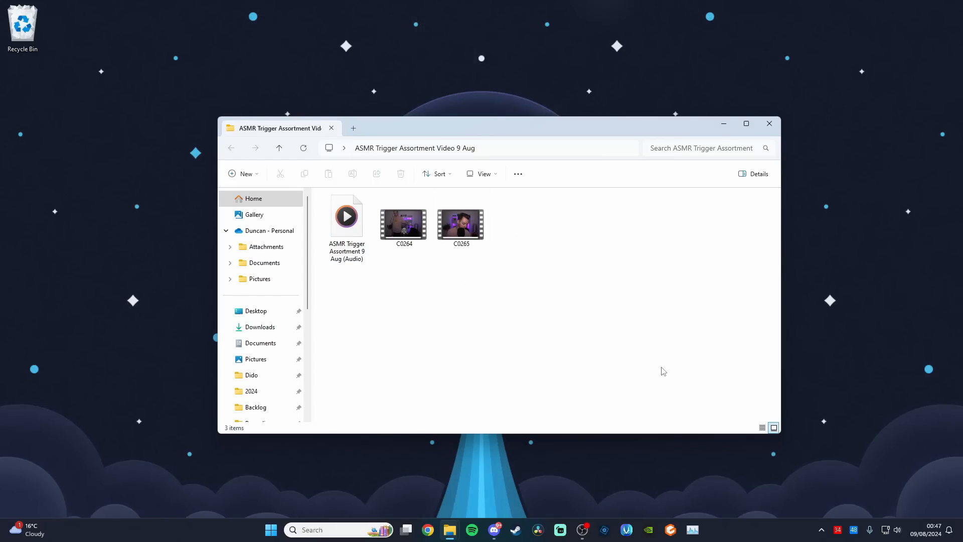
click(933, 529)
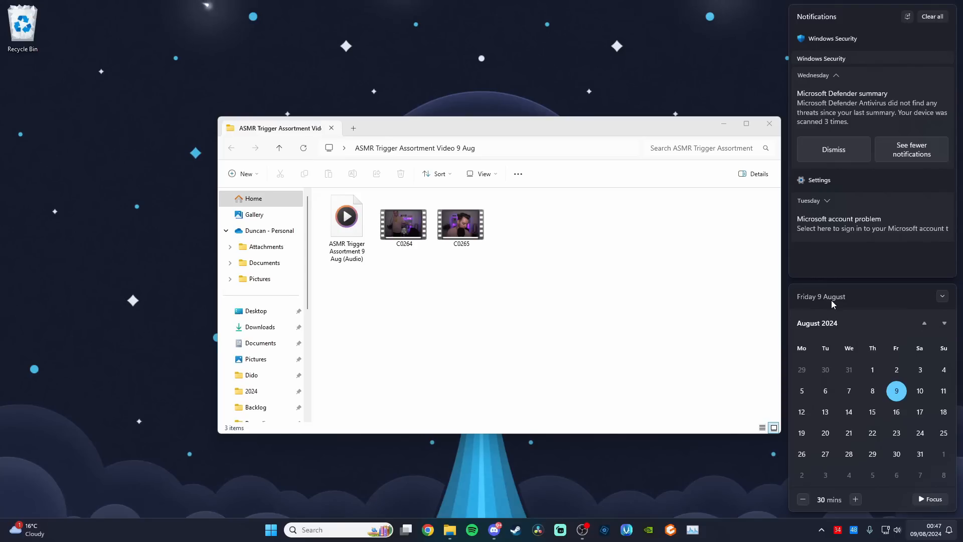
click(604, 288)
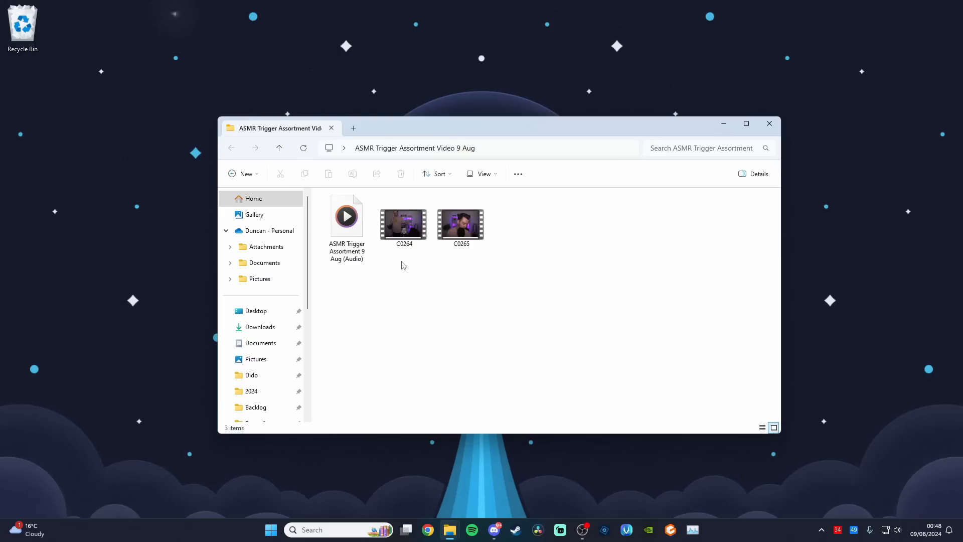
drag(402, 266, 472, 219)
click(471, 272)
Create a new DaVinci Resolve project named "Trigger Assortment 9 Aug" and switch to the Edit page
click(541, 525)
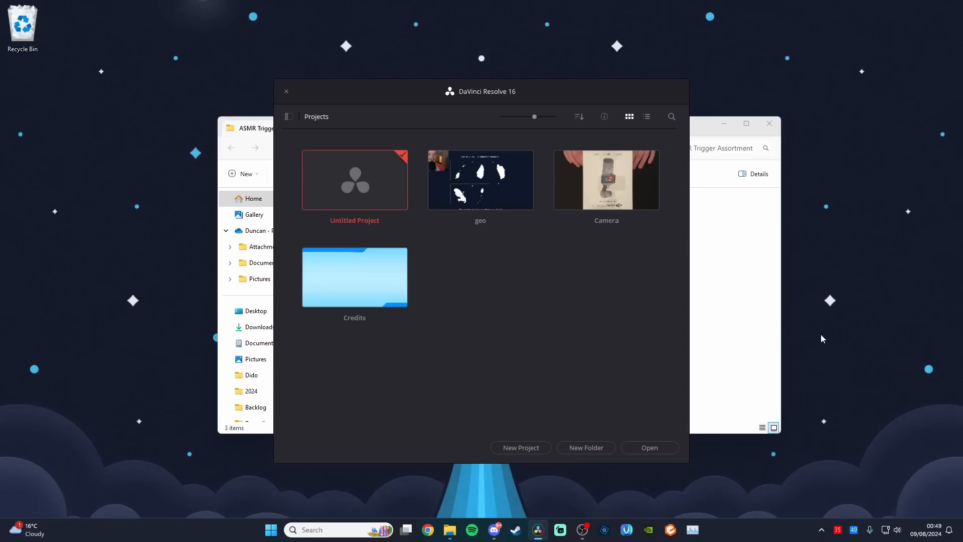
click(525, 448)
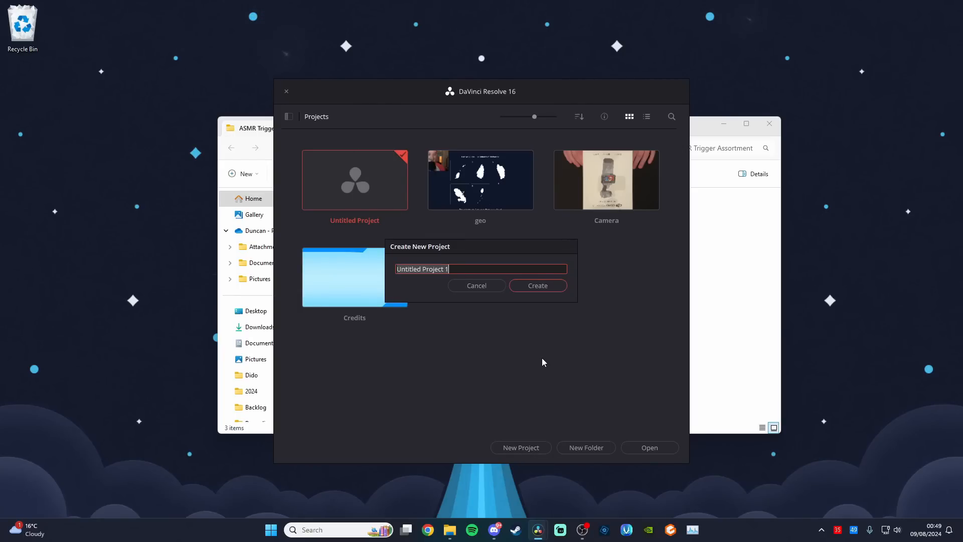
text(Tr)
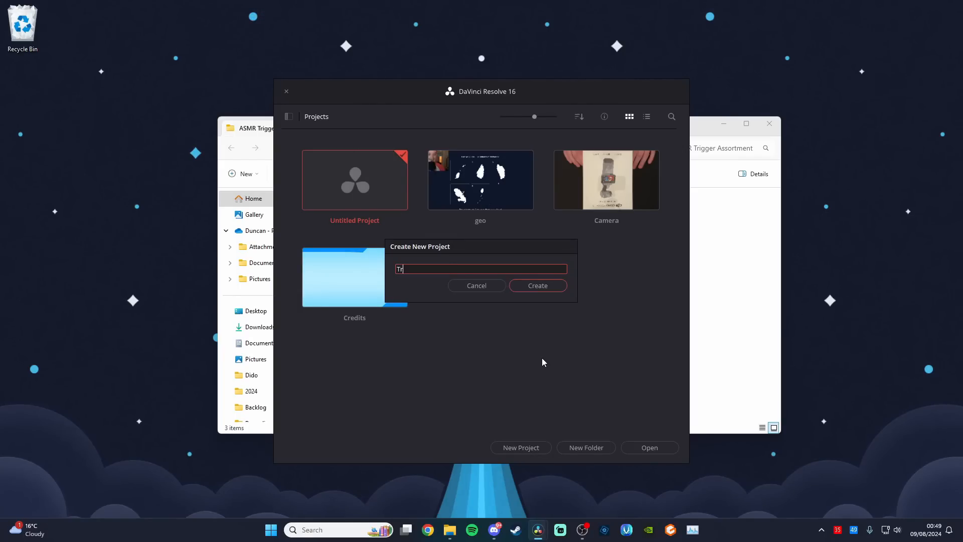
text(igger Assor)
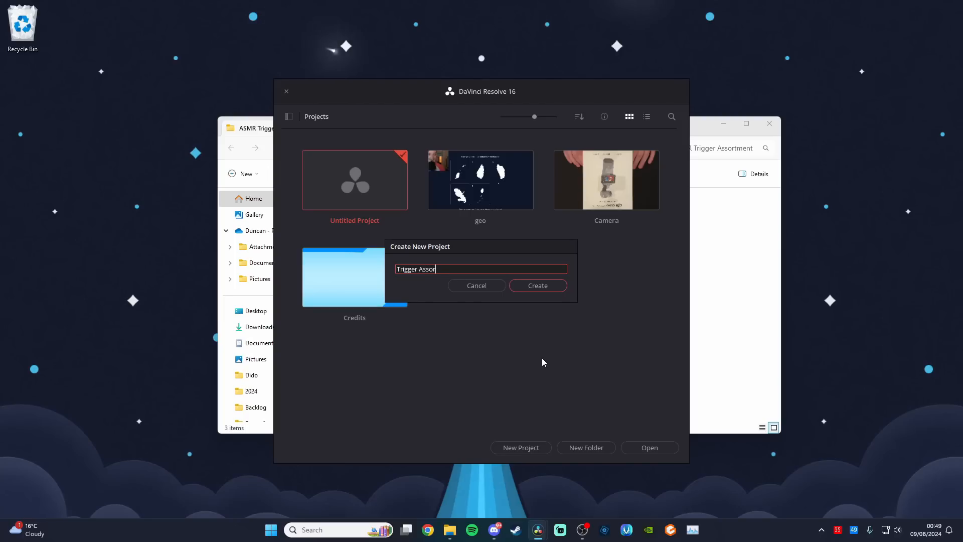
text(tment 9 Aug)
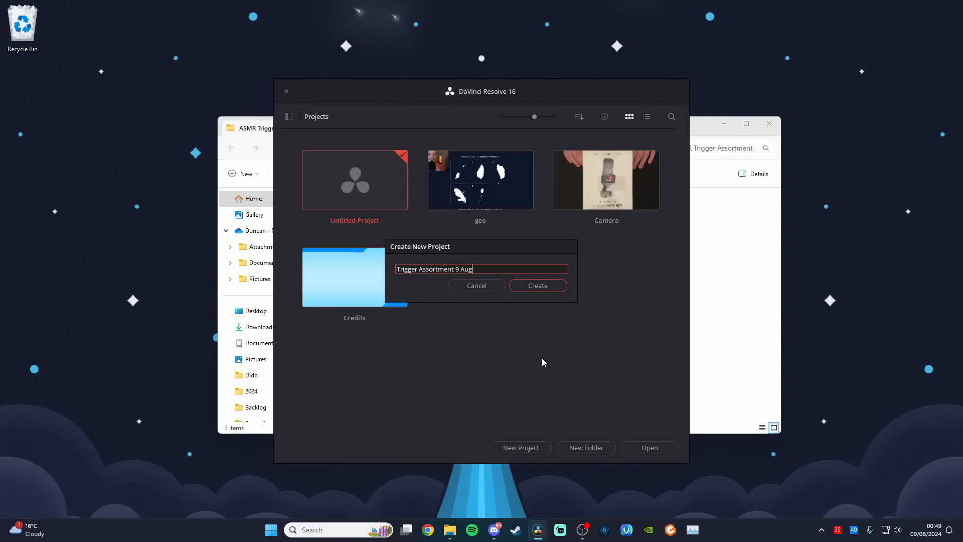
click(537, 286)
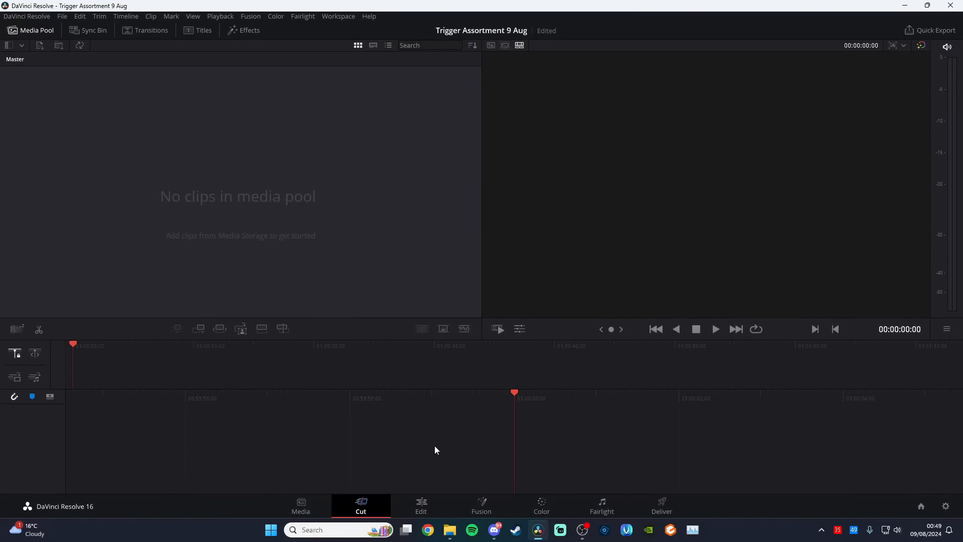
click(421, 505)
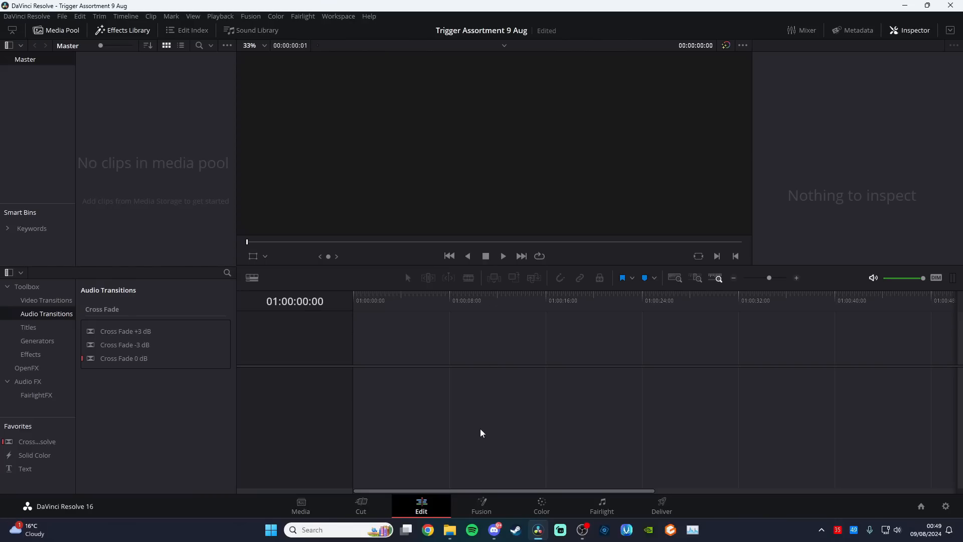
Import the C0264 video and the ASMR Trigger Assortment 9 Aug audio file into the media pool, changing the project frame rate to match
mouse_move(452, 530)
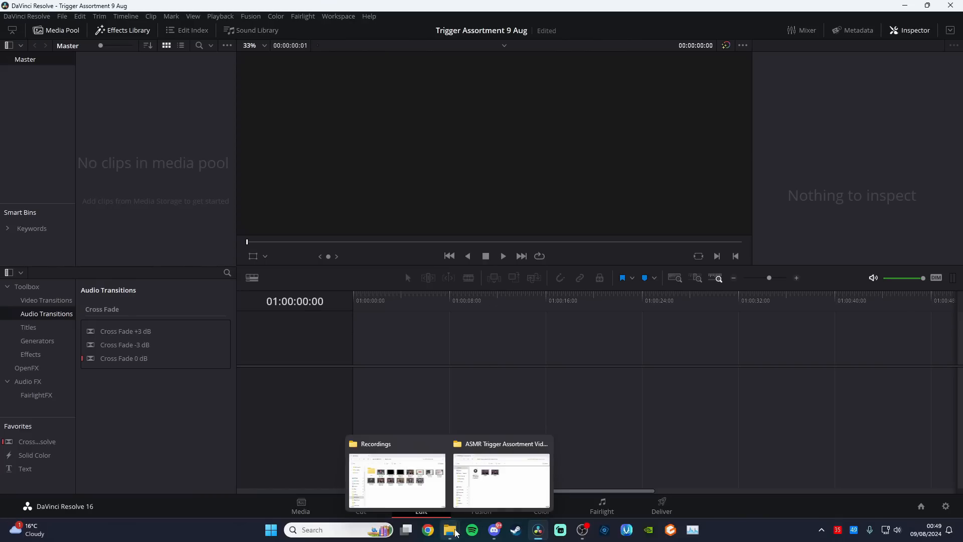
click(492, 483)
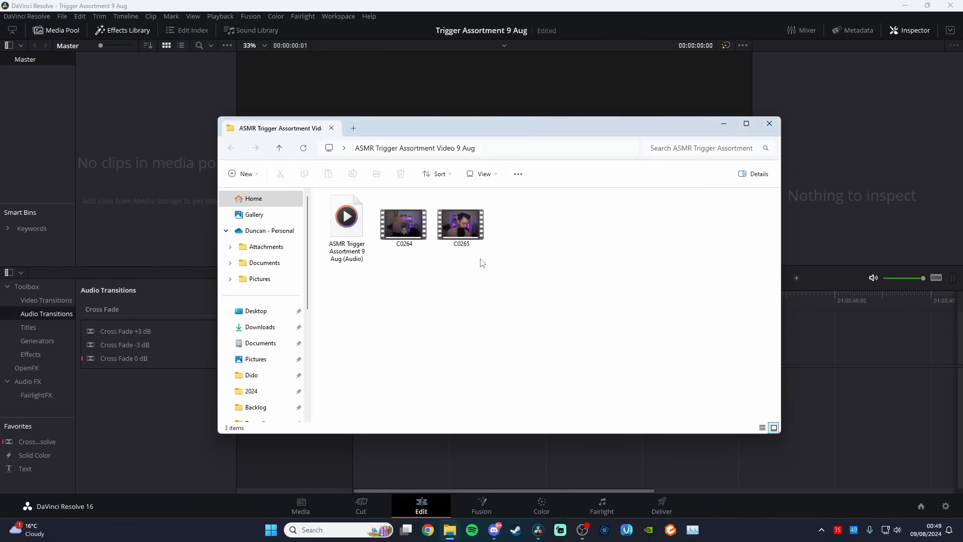
click(412, 224)
drag(408, 220, 164, 113)
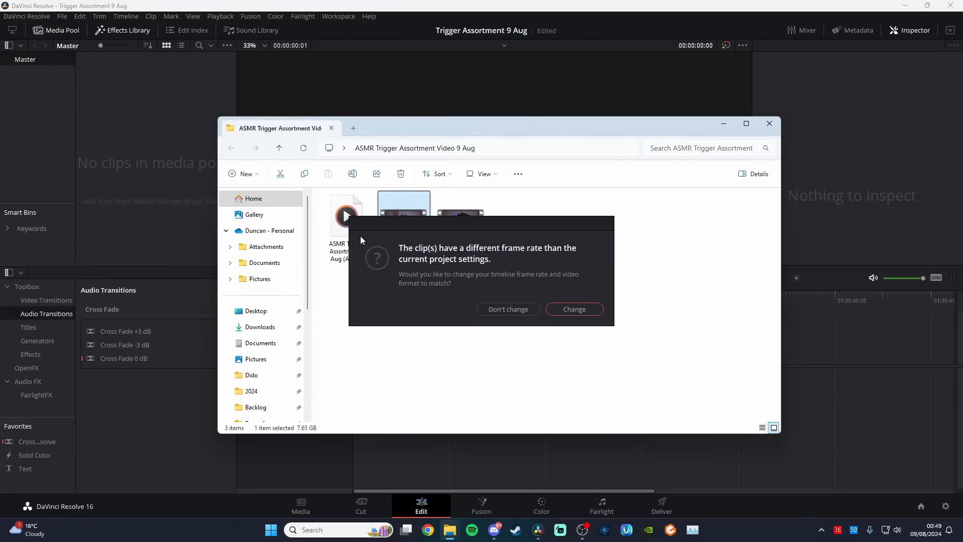
click(584, 310)
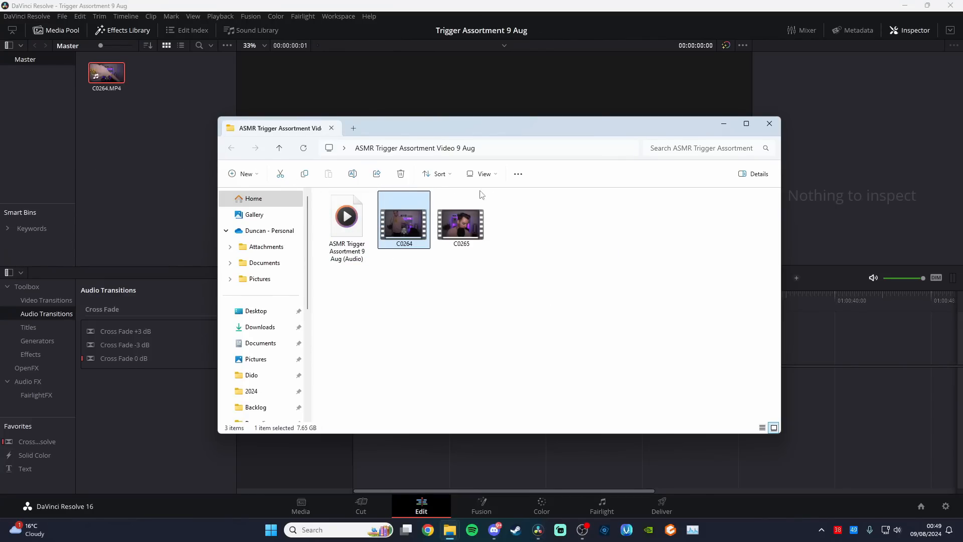
drag(353, 237, 183, 206)
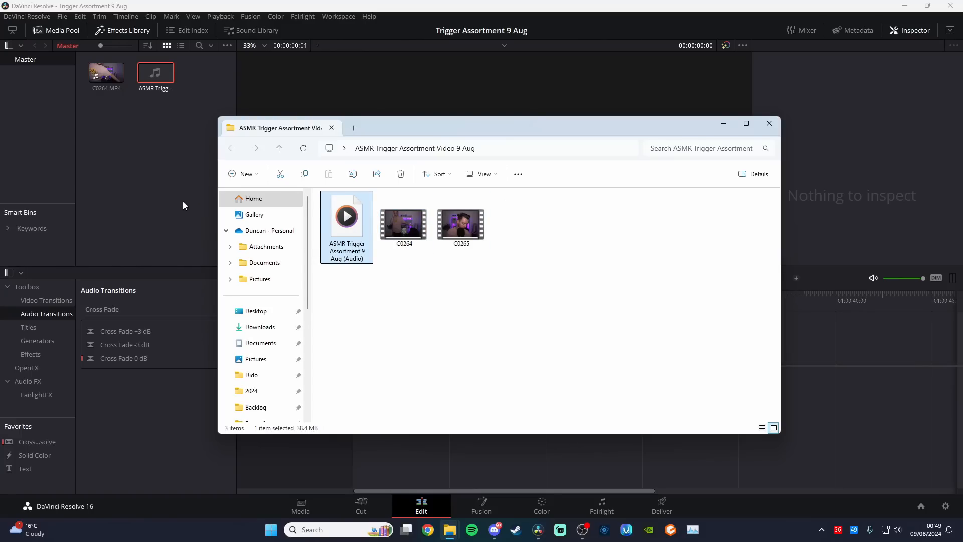
click(155, 185)
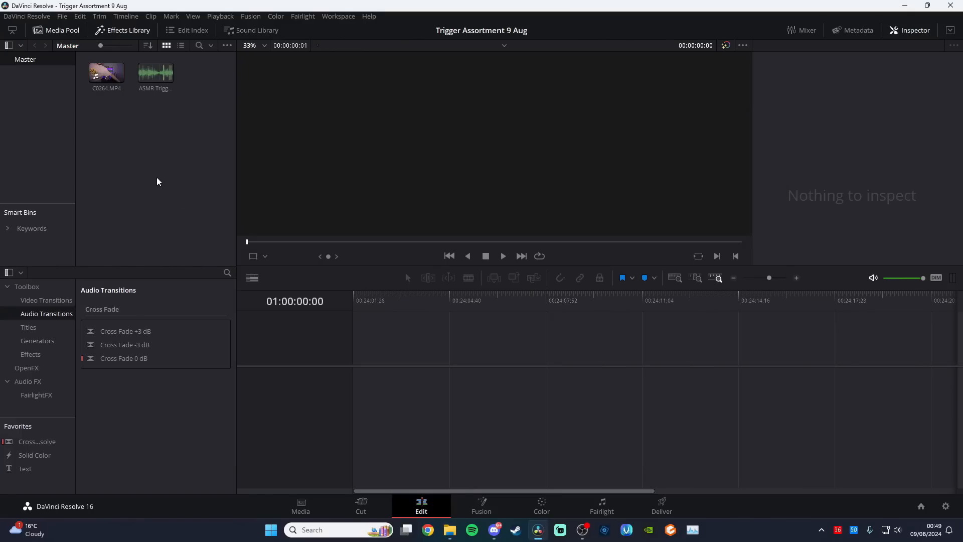
Place C0264.MP4 at the start of a new timeline and the separate MP3 recording beneath it on Audio 2
drag(107, 75, 357, 385)
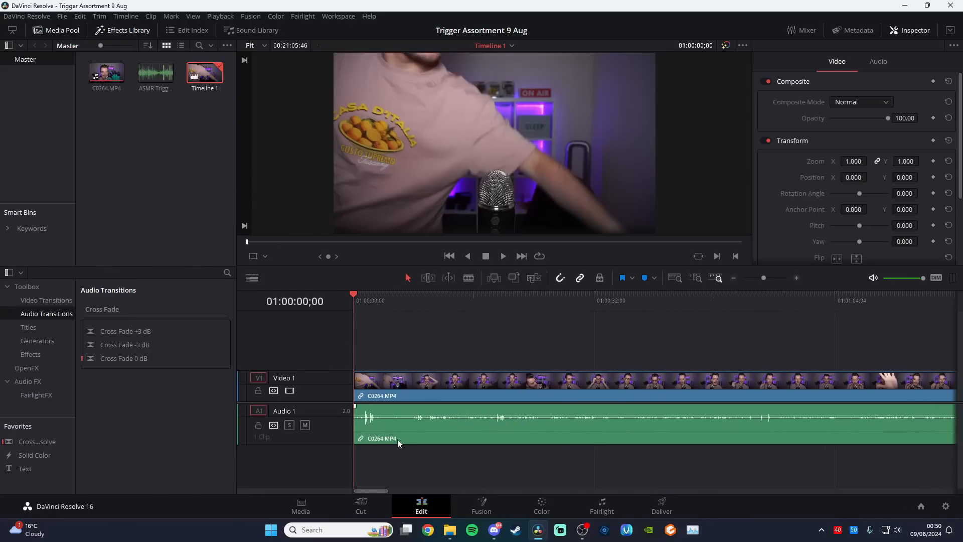
drag(148, 69, 375, 493)
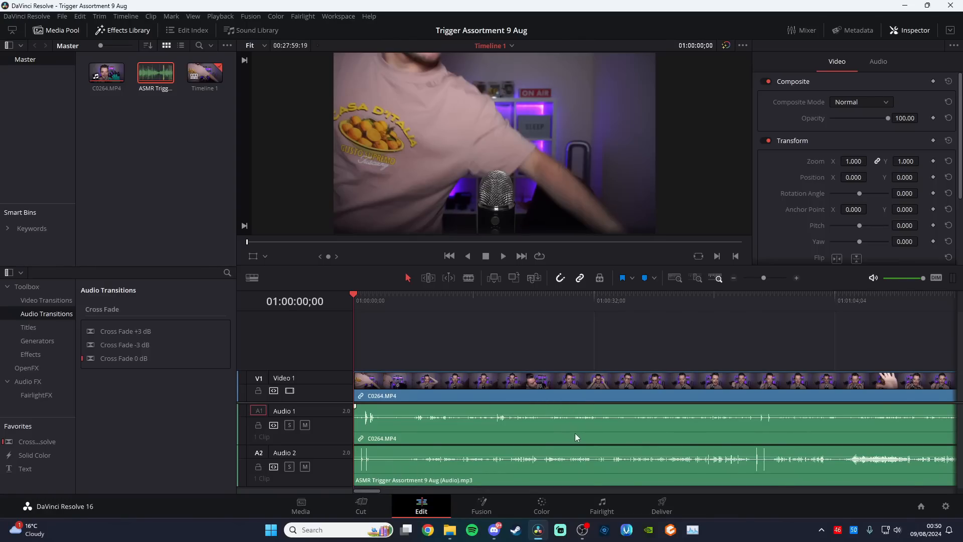
click(533, 470)
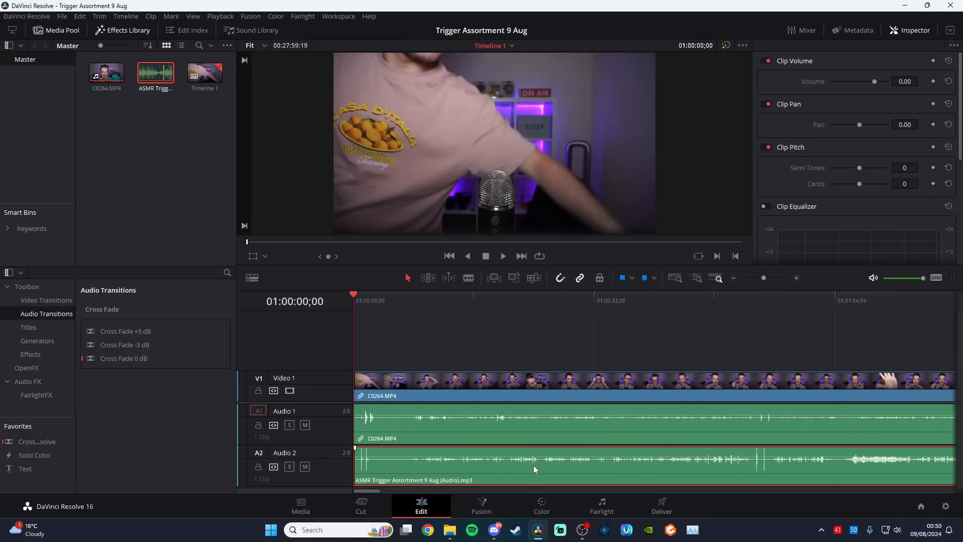
click(552, 427)
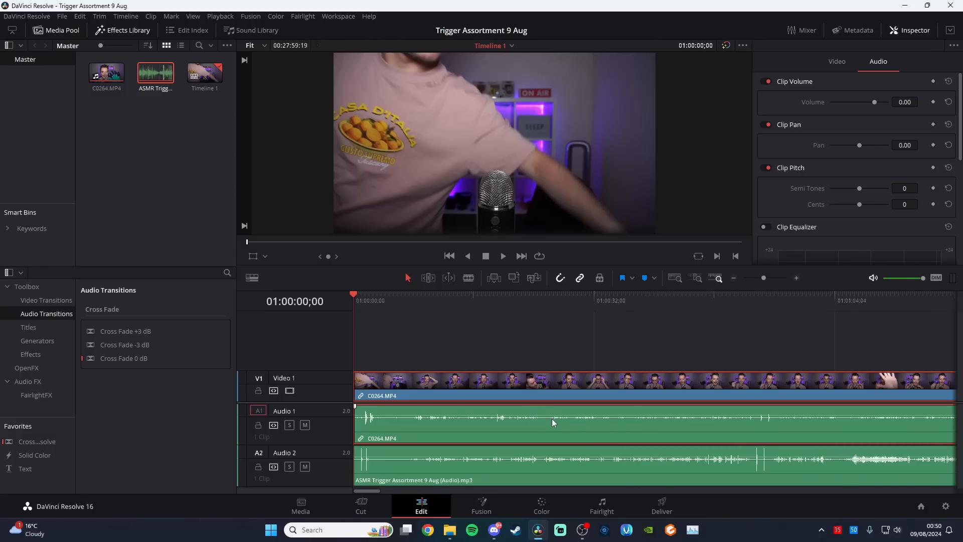
click(550, 466)
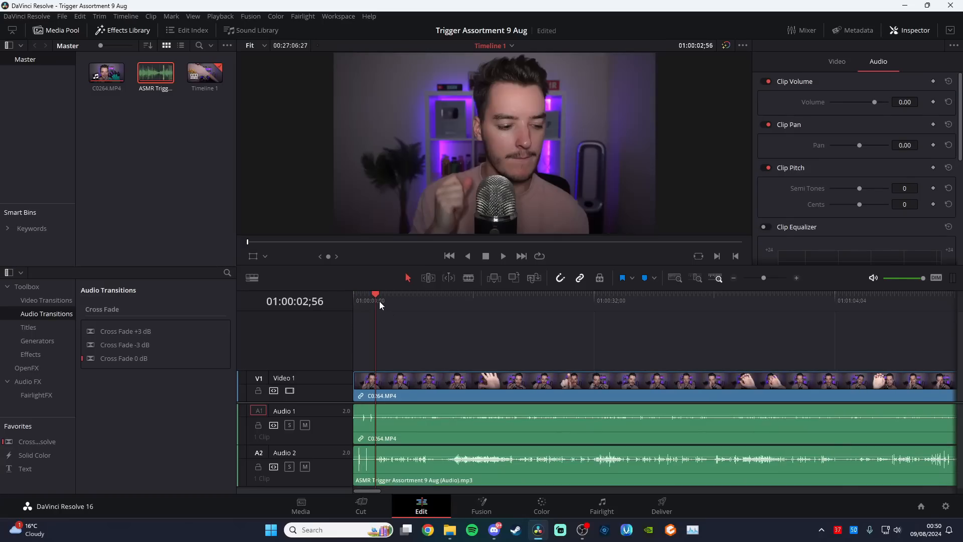
Slide the MP3 clip on Audio 2 until its two opening peaks align with the camera audio, and play back the sync
key(Home)
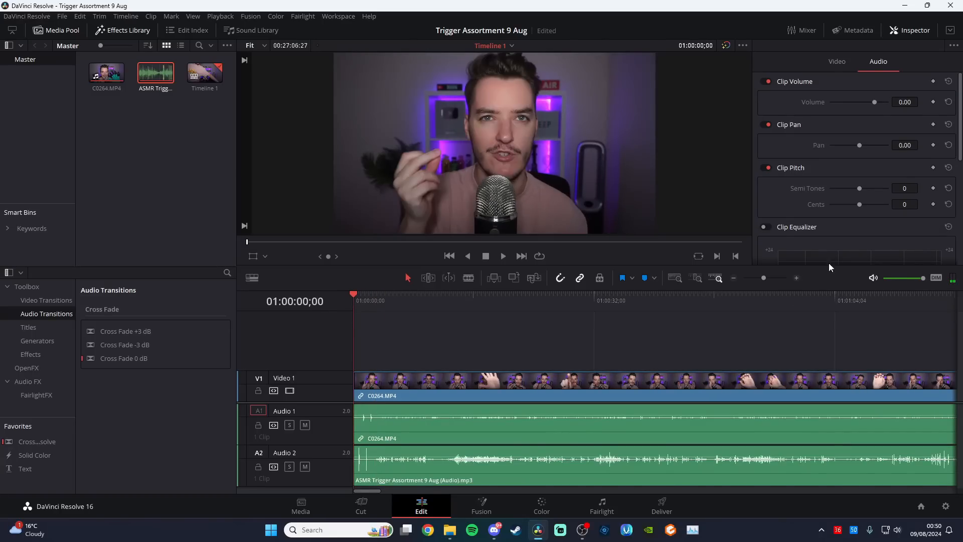
drag(764, 278, 769, 277)
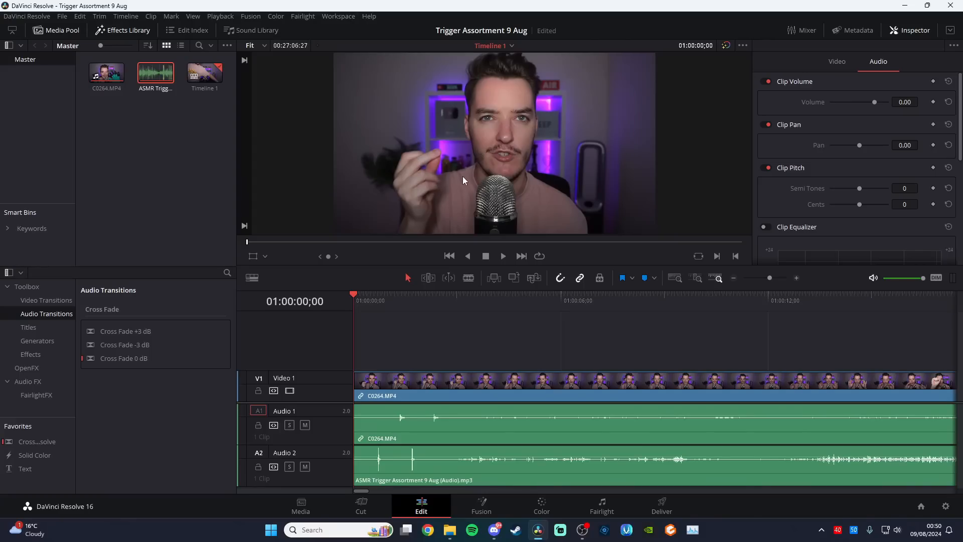
click(798, 278)
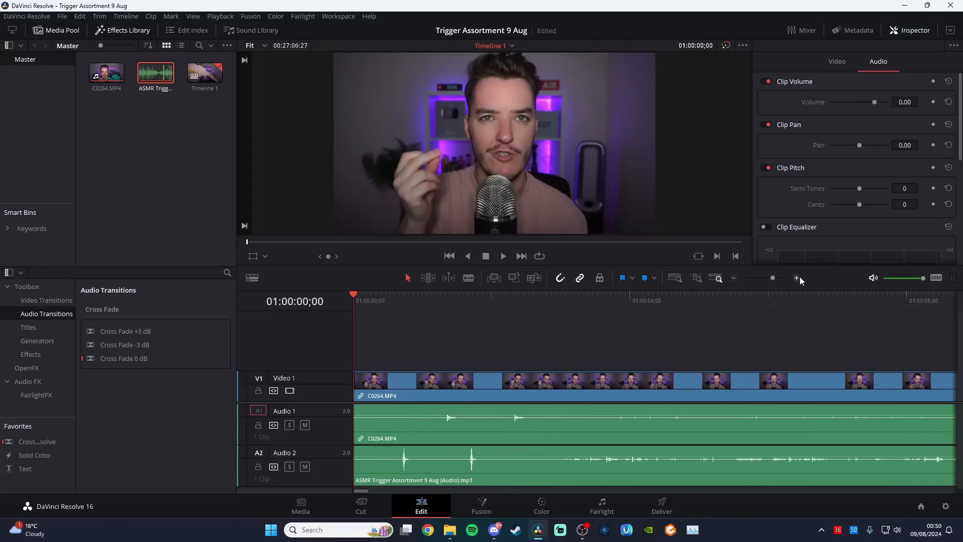
drag(438, 468, 470, 466)
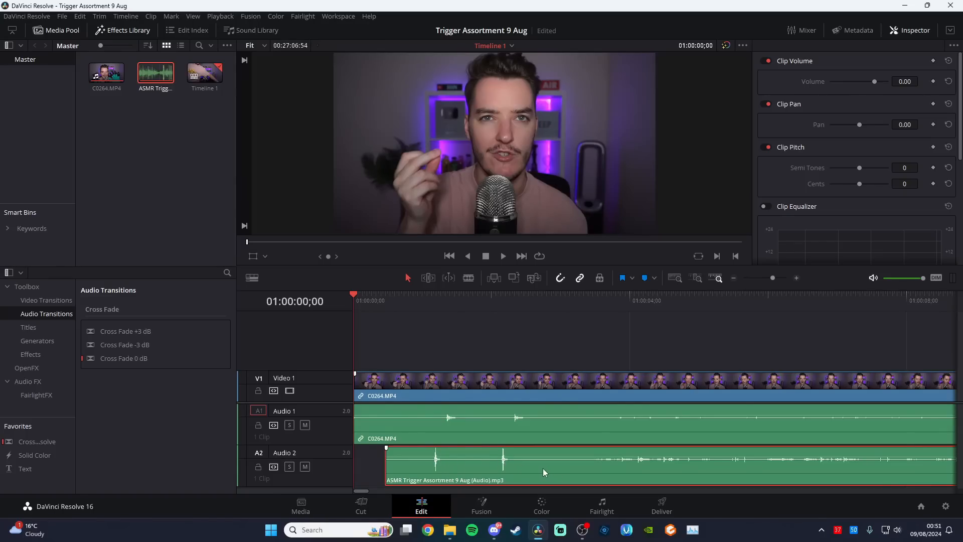
drag(544, 467, 553, 460)
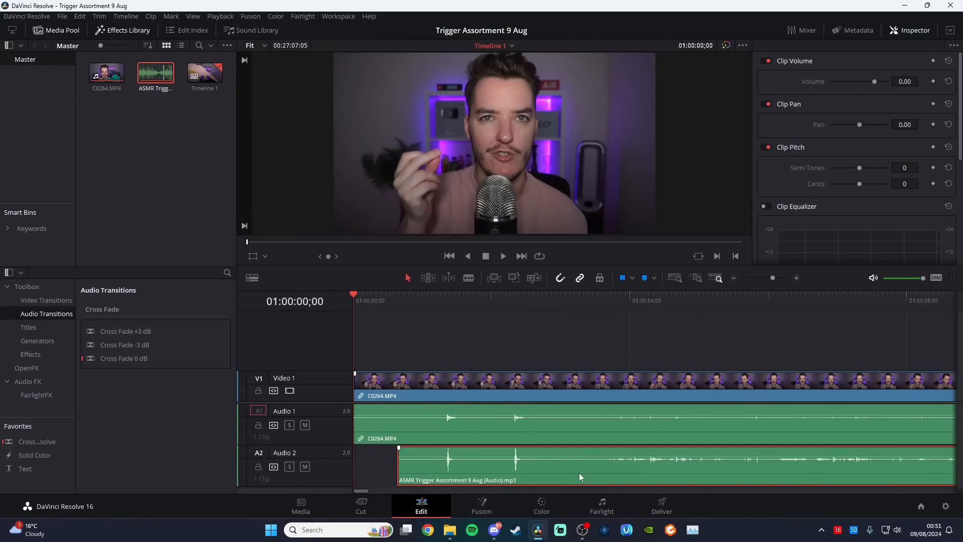
key(space)
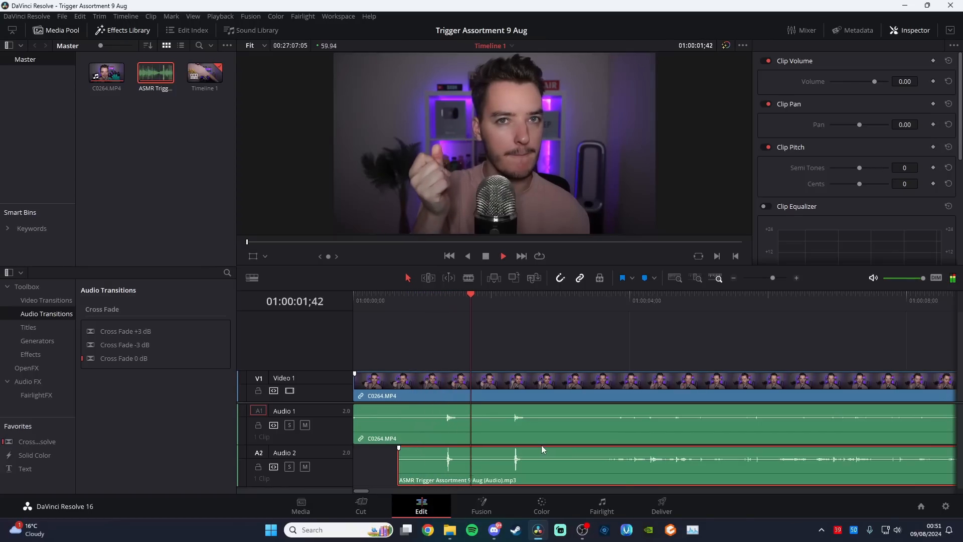
key(space)
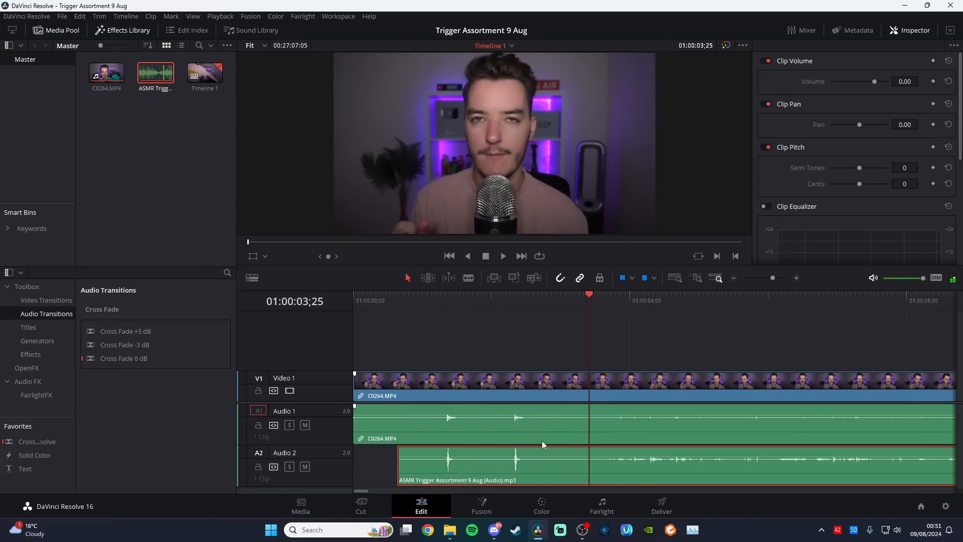
Split the video and both audio clips at 01:00:03;25 and delete the sections before the cut
key(b)
click(597, 384)
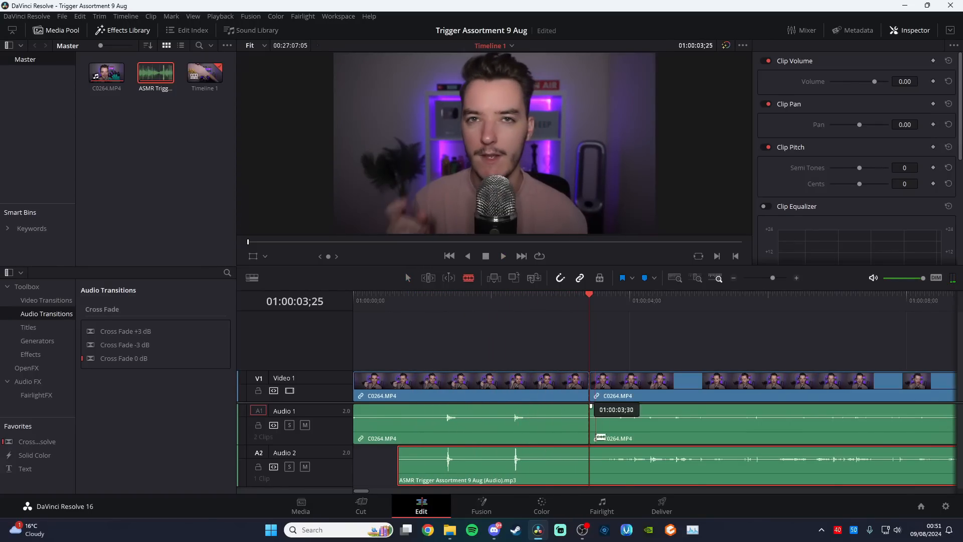
click(597, 456)
key(a)
drag(565, 351, 525, 462)
key(BackSpace)
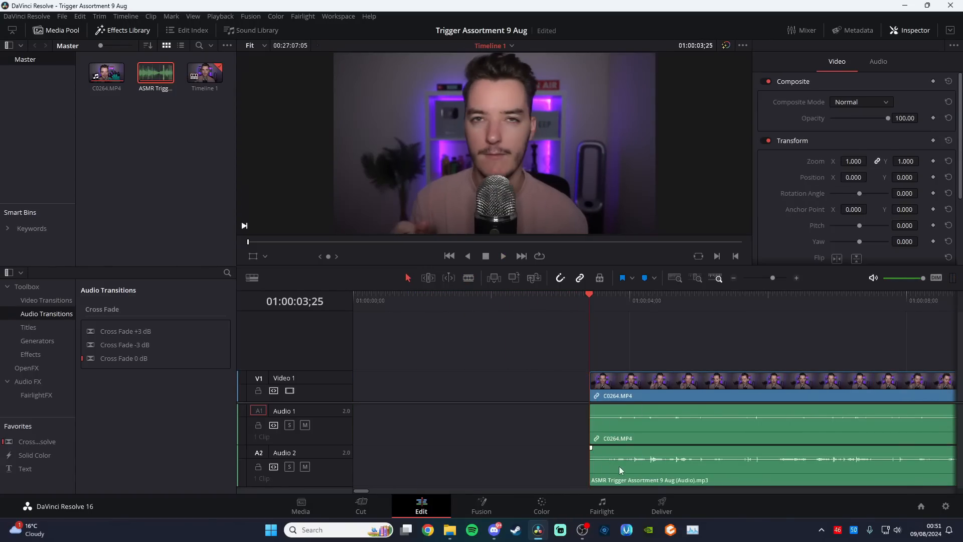
Replace the camera audio on Audio 1 with the MP3 clip and link it to the C0264.MP4 video clip
drag(626, 470, 626, 436)
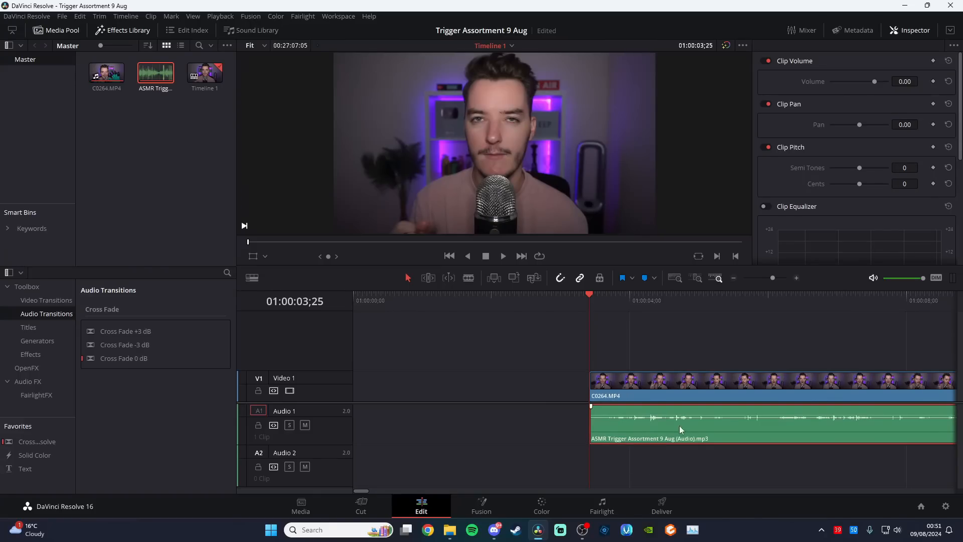
drag(666, 468, 700, 388)
right_click(705, 387)
double_click(724, 381)
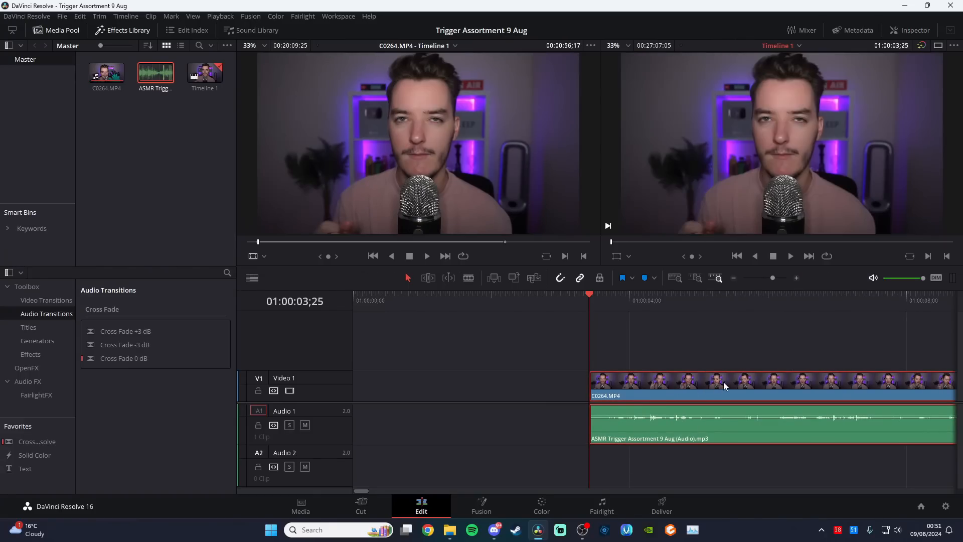
click(897, 29)
right_click(760, 383)
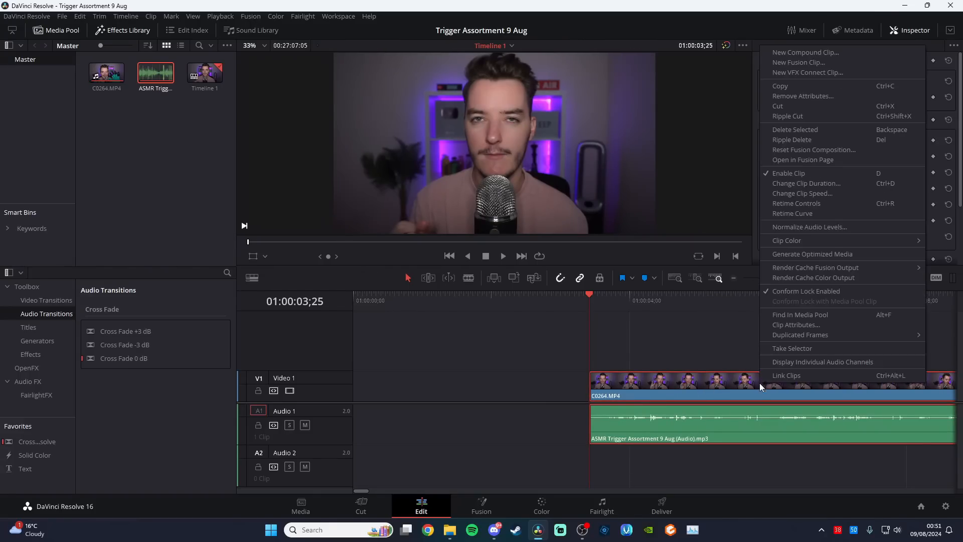
click(787, 376)
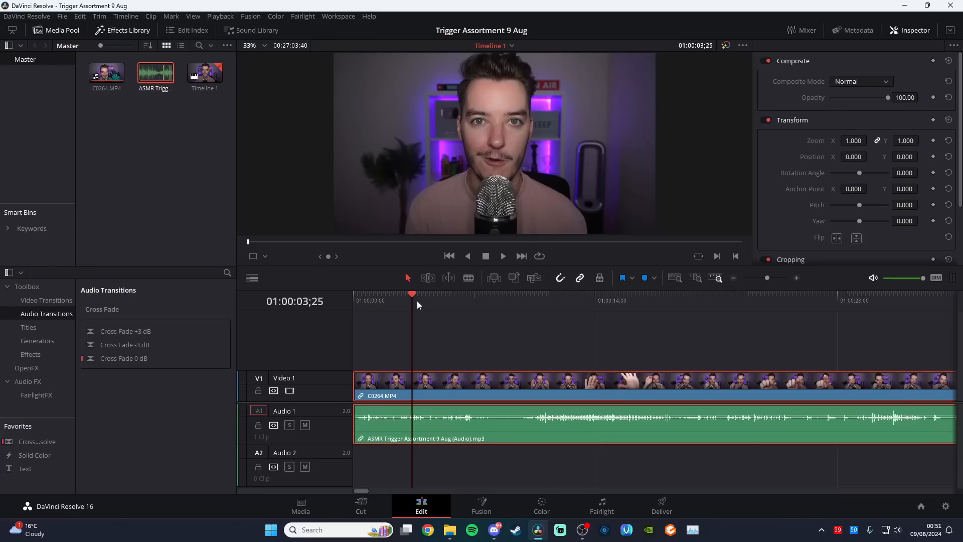
Cut the opening of the linked clips up to 01:00:09;46 and move the remainder to the timeline start
drag(417, 302, 522, 311)
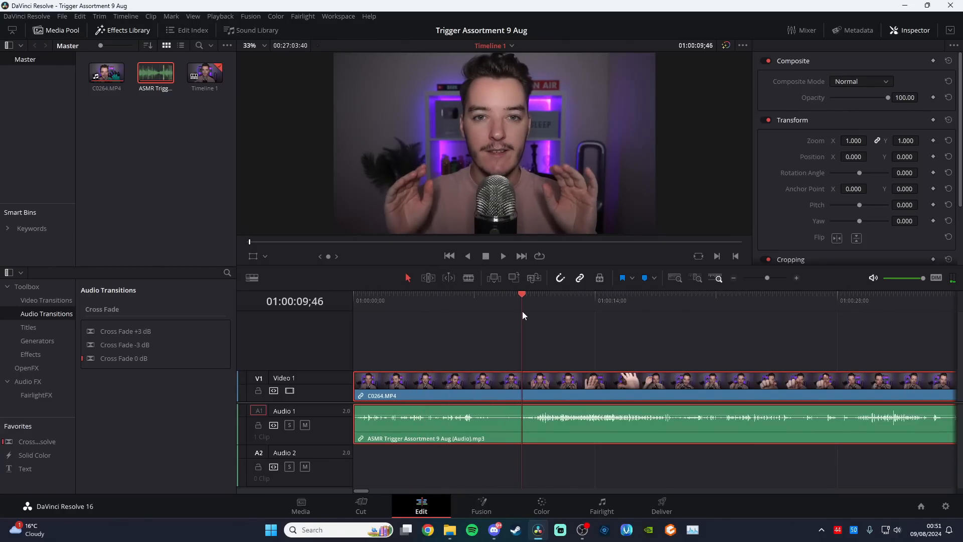
drag(359, 384, 340, 391)
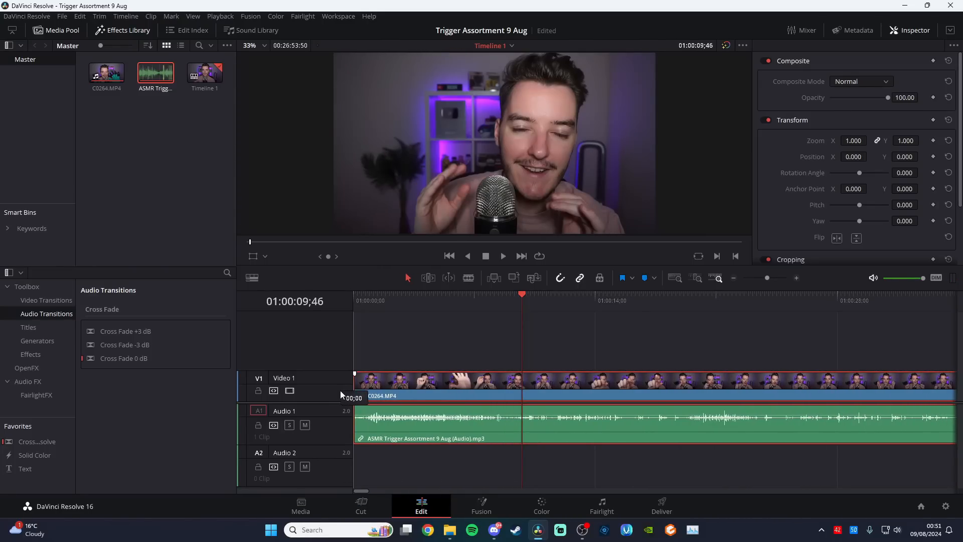
Add a Cross Dissolve at the start of the C0264.MP4 clip on Video 1 and lengthen it to 1.4 seconds
click(374, 296)
key(Home)
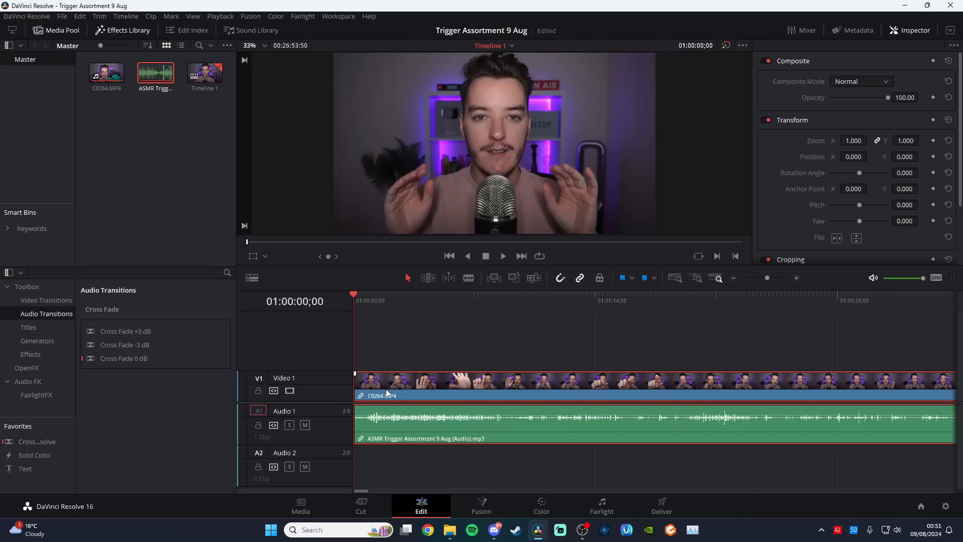
click(769, 278)
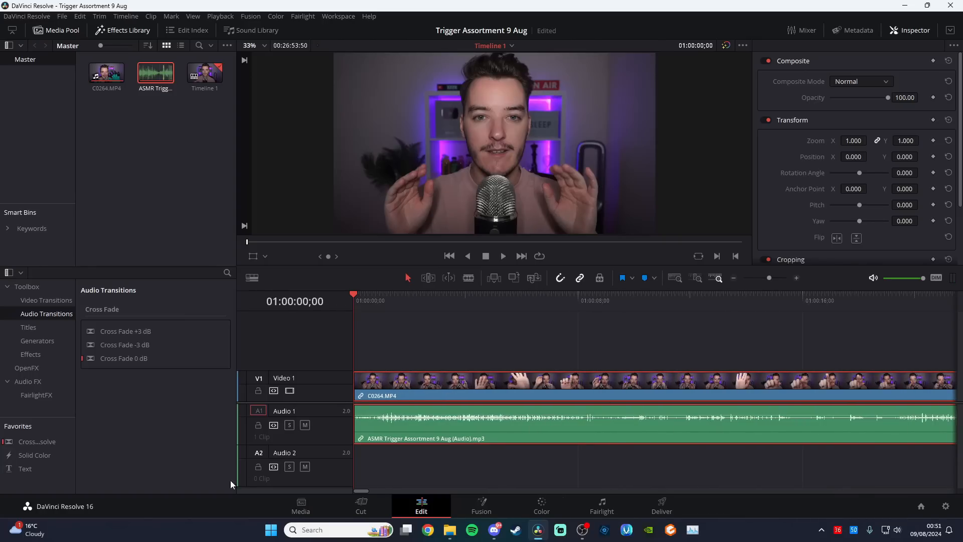
drag(44, 440, 386, 465)
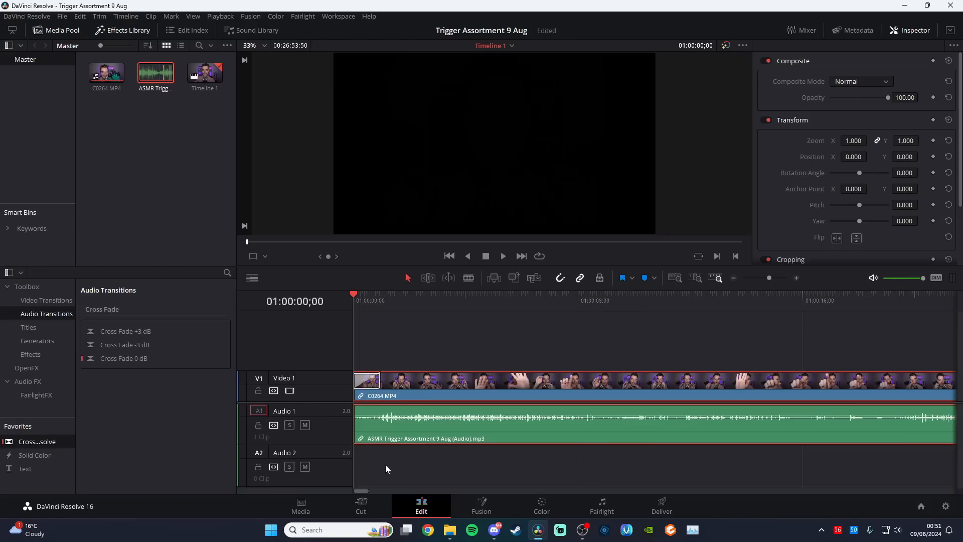
click(381, 378)
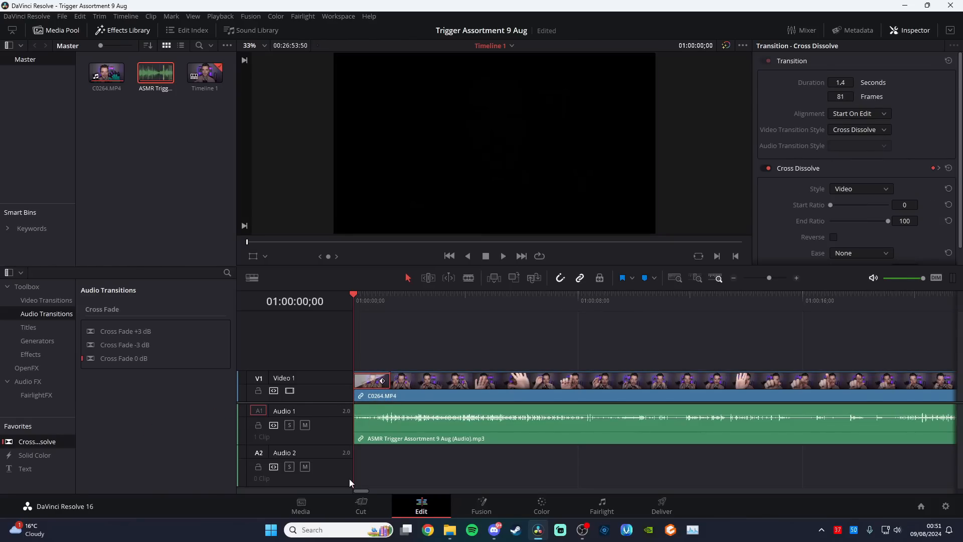
Add a Cross Fade +3 dB at the start of the audio clip on Audio 1 and play back the opening
drag(164, 330, 370, 423)
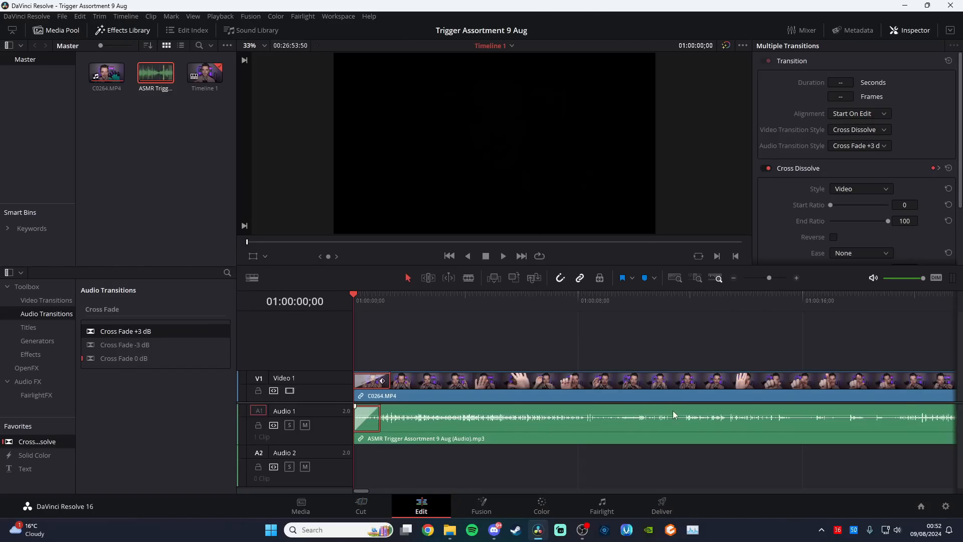
key(space)
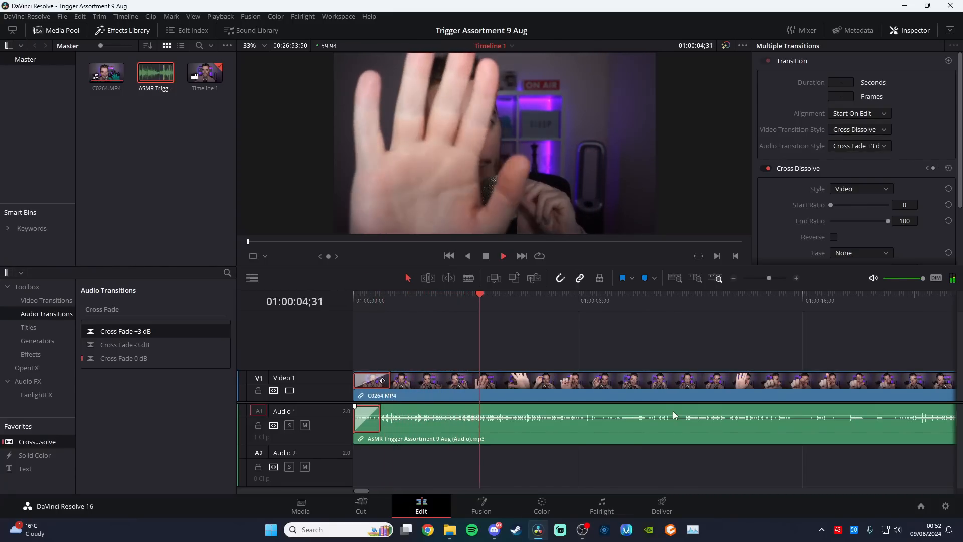
key(space)
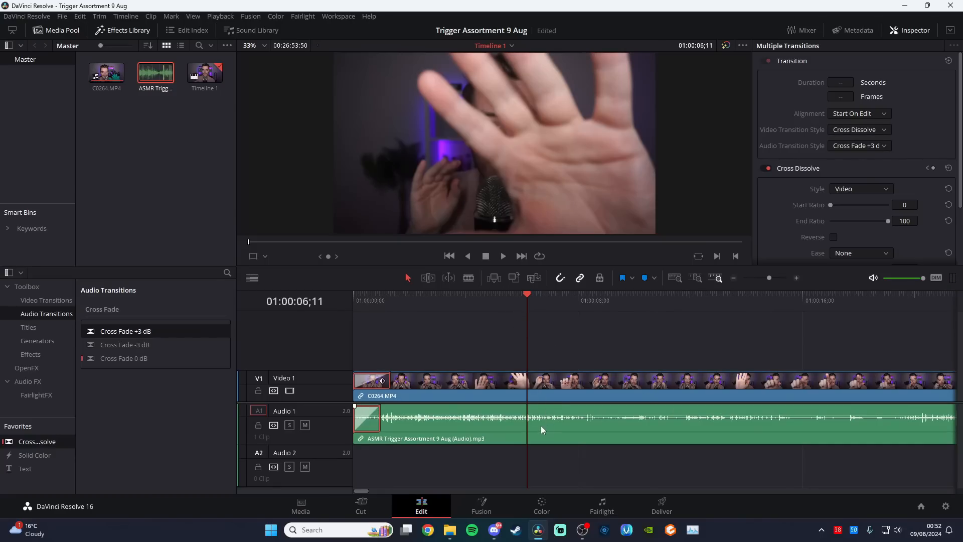
Raise the volume of the audio clip on Audio 1 to 3.20 and return the playhead to 01:00:03;08
click(592, 427)
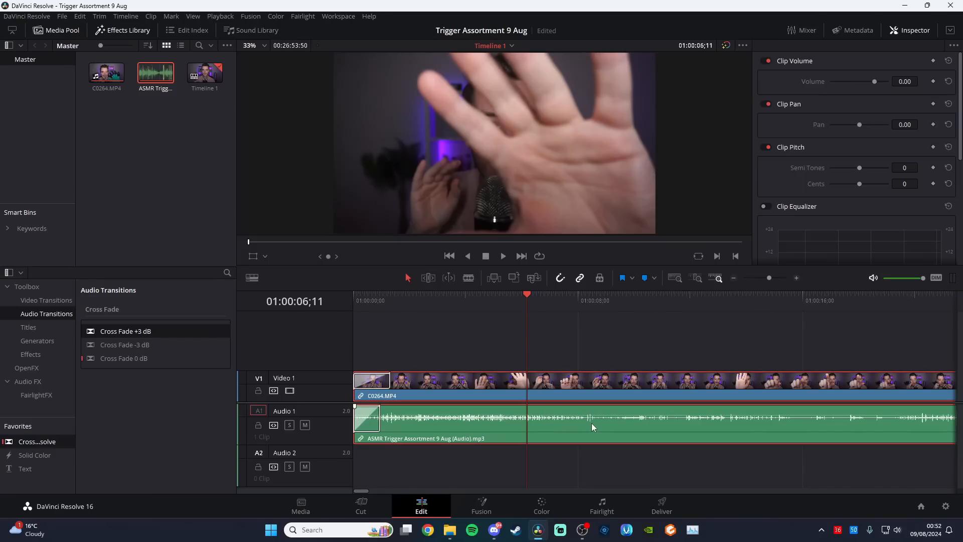
drag(907, 81, 921, 81)
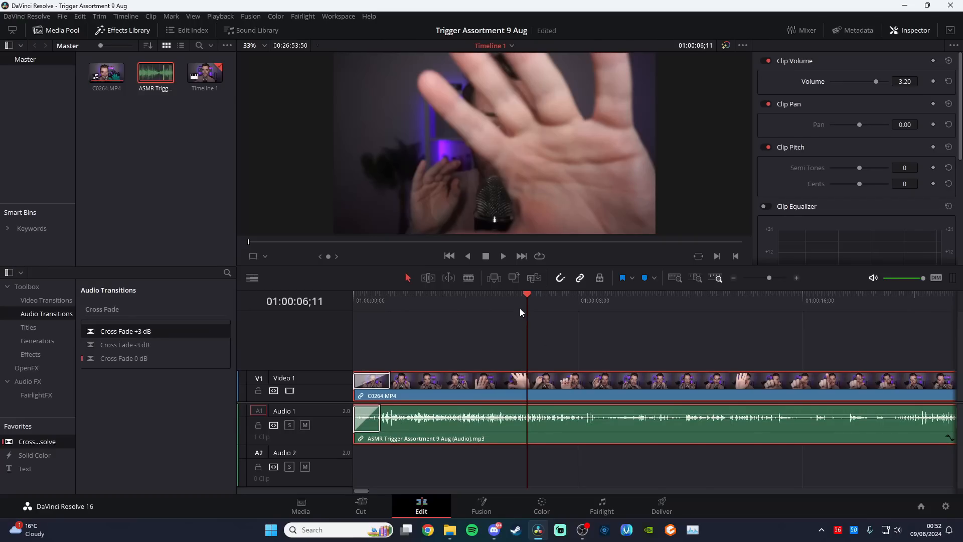
drag(515, 303, 442, 305)
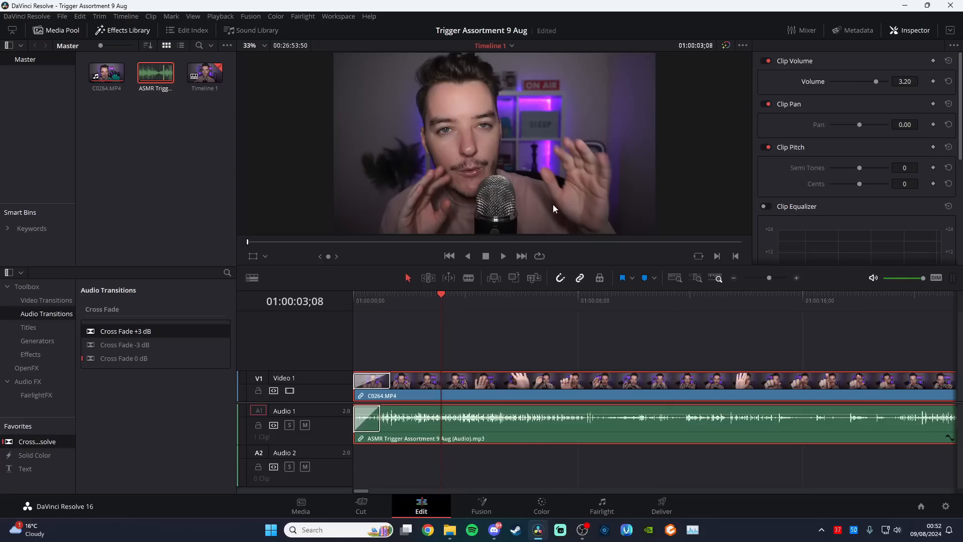
Swap the audio clip's source channels to Embedded Channel 2 for left and Embedded Channel 1 for right, and play back the opening
right_click(487, 429)
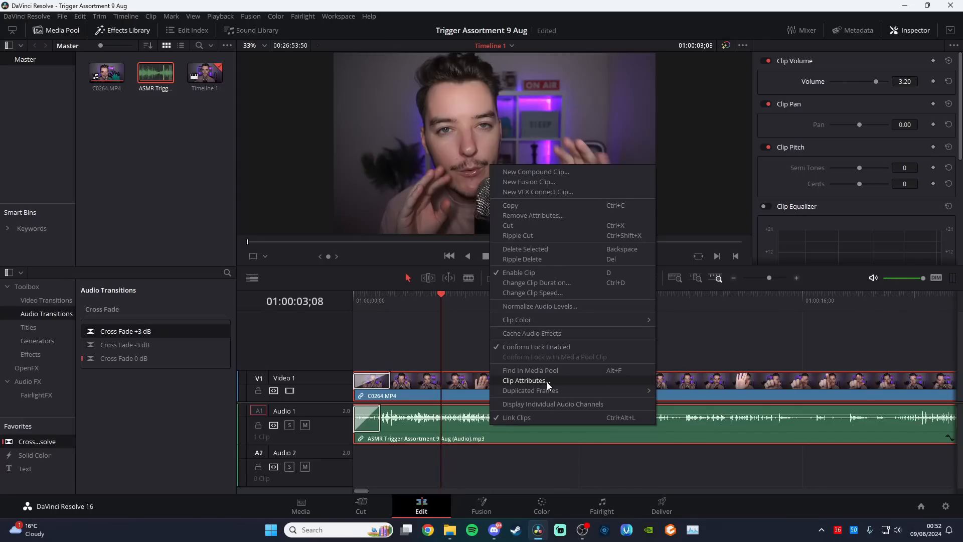
click(547, 381)
click(471, 92)
click(469, 183)
click(490, 221)
click(481, 201)
click(484, 223)
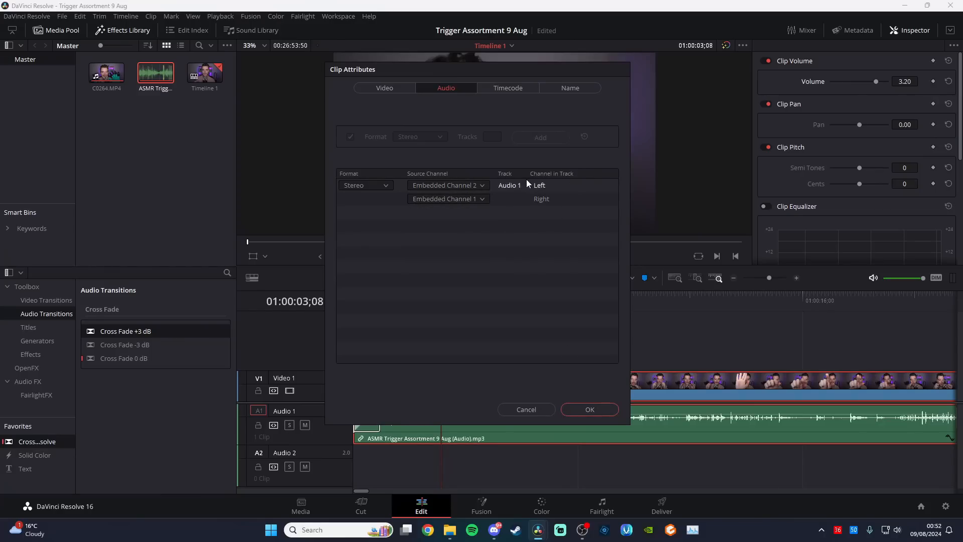
click(590, 409)
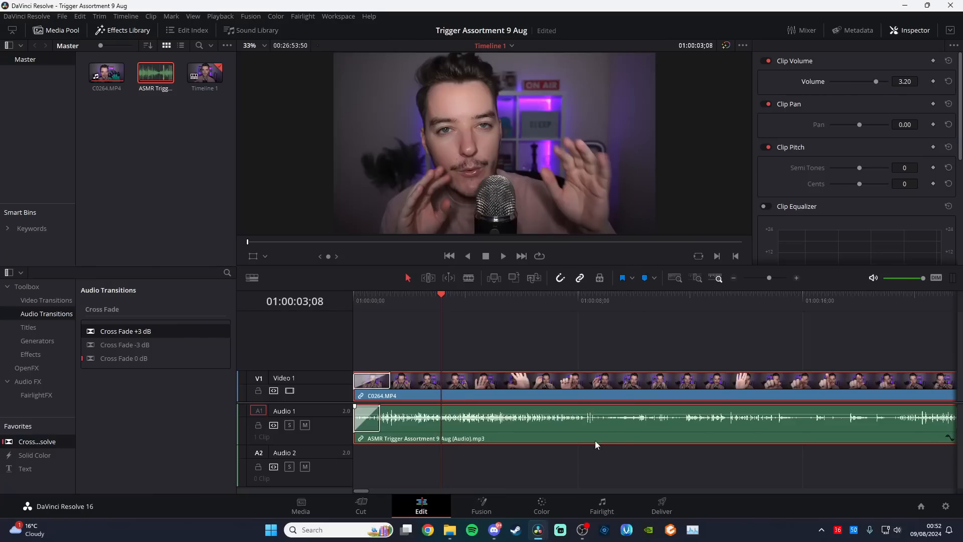
drag(432, 302, 351, 306)
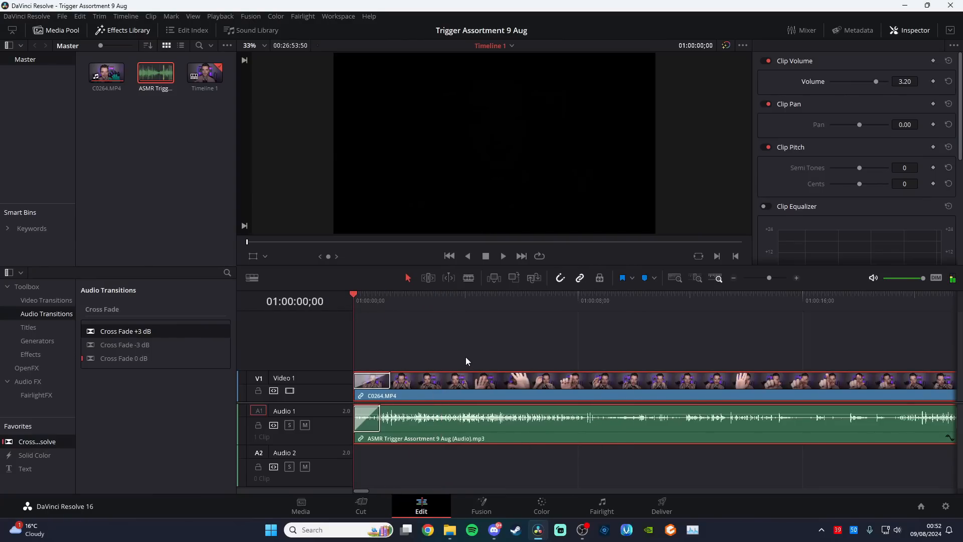
key(space)
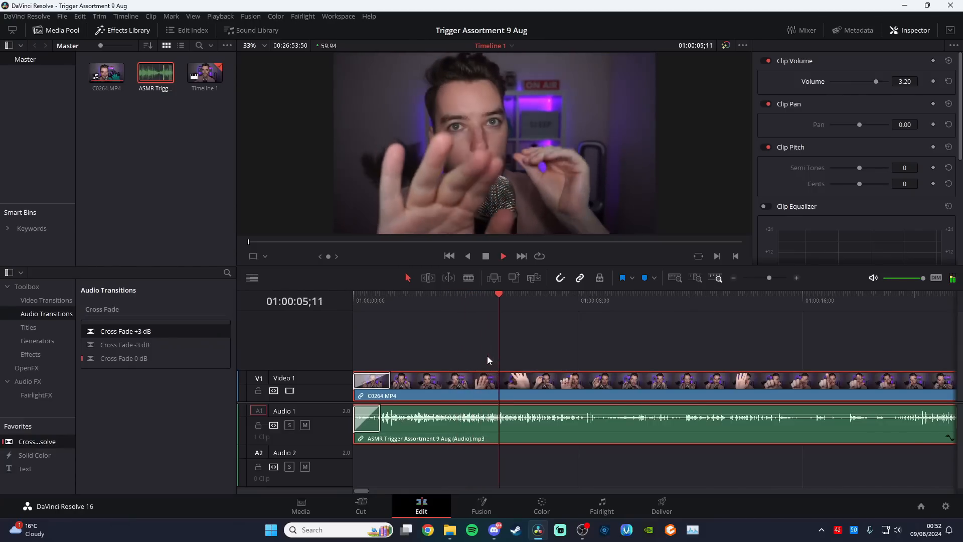
key(space)
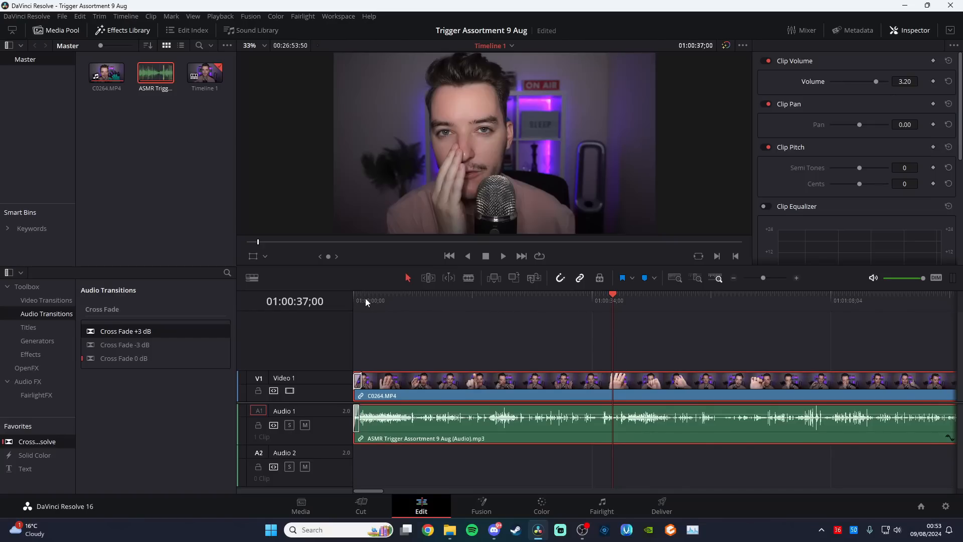
Set the C0264.MP4 video clip's zoom to 1.080 and its X position to -28
click(648, 387)
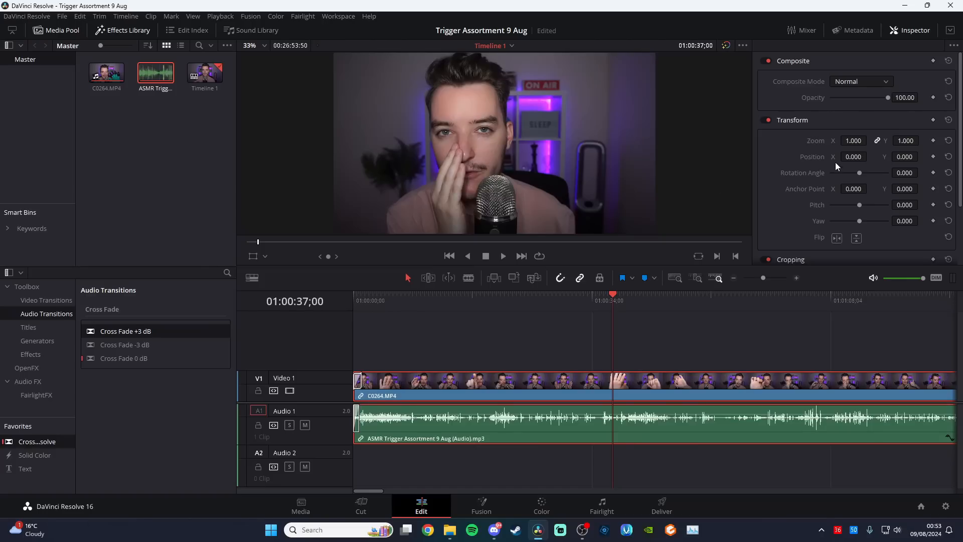
mouse_move(854, 140)
mouse_down()
mouse_move(874, 141)
mouse_move(856, 157)
mouse_up()
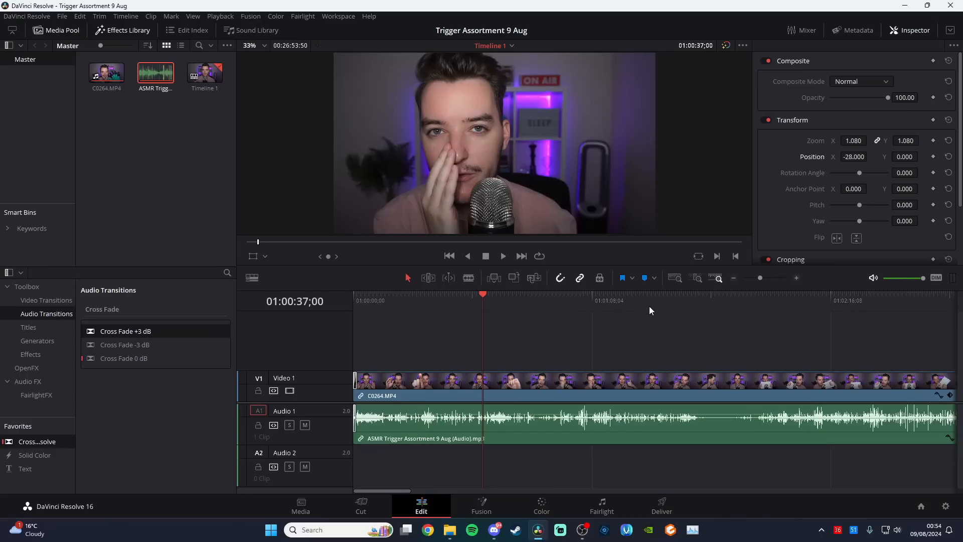
Split the linked clips at 01:01:37;50, remove the quiet section after the cut and close the gap
mouse_move(695, 309)
mouse_down()
mouse_move(742, 311)
mouse_move(693, 311)
mouse_up()
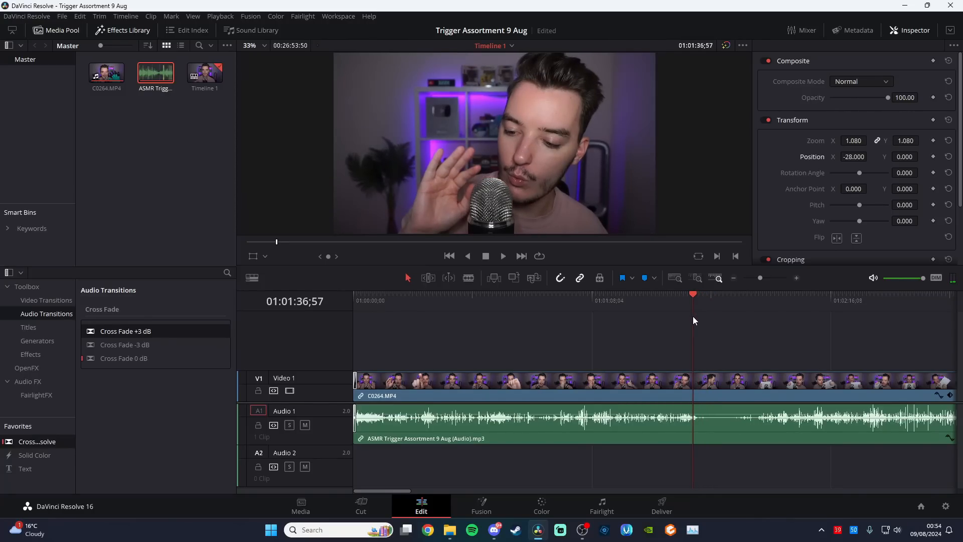
key(space)
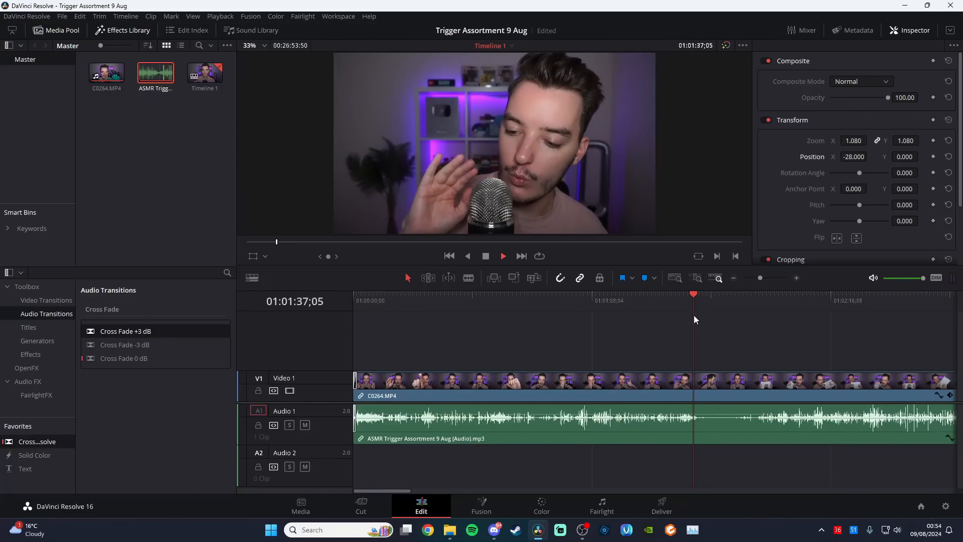
key(space)
key(b)
click(703, 388)
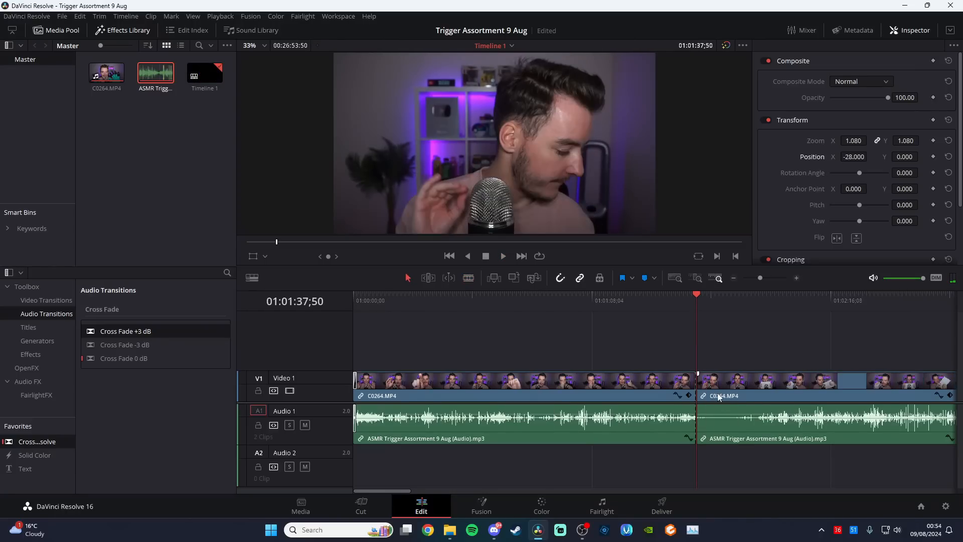
key(a)
mouse_move(703, 381)
mouse_down()
mouse_move(766, 385)
mouse_move(722, 380)
mouse_up()
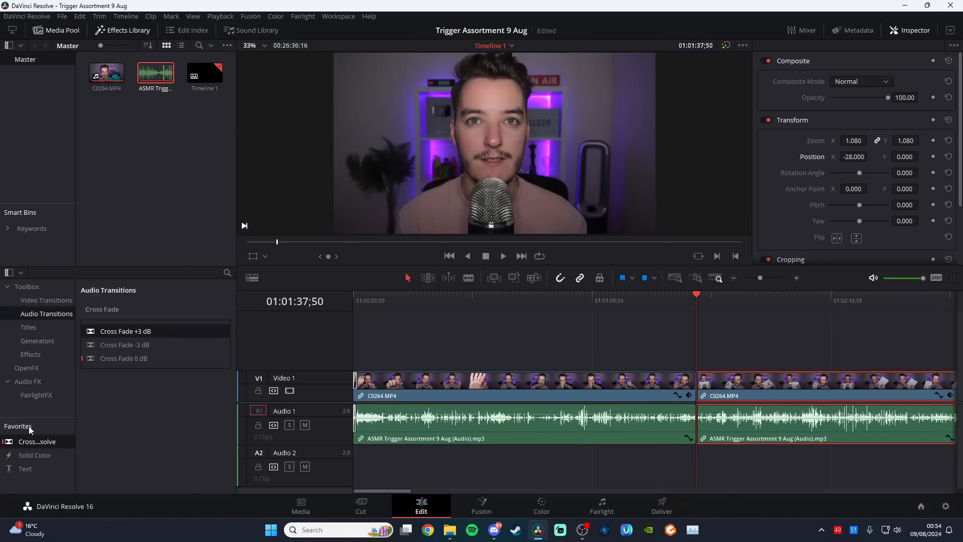
Add a Cross Dissolve on Video 1 at the 01:01:37;50 cut and play back the transition
drag(39, 442, 698, 388)
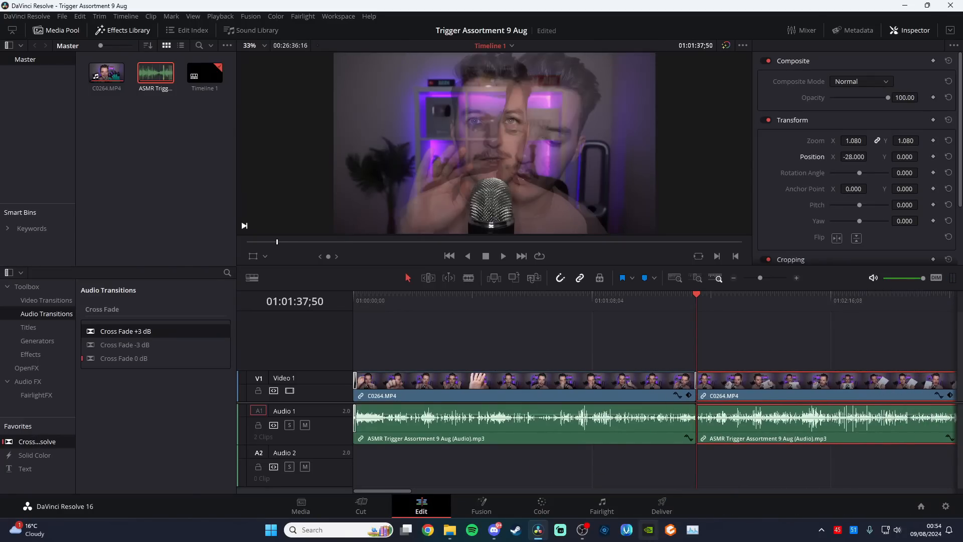
drag(691, 304, 686, 305)
click(798, 278)
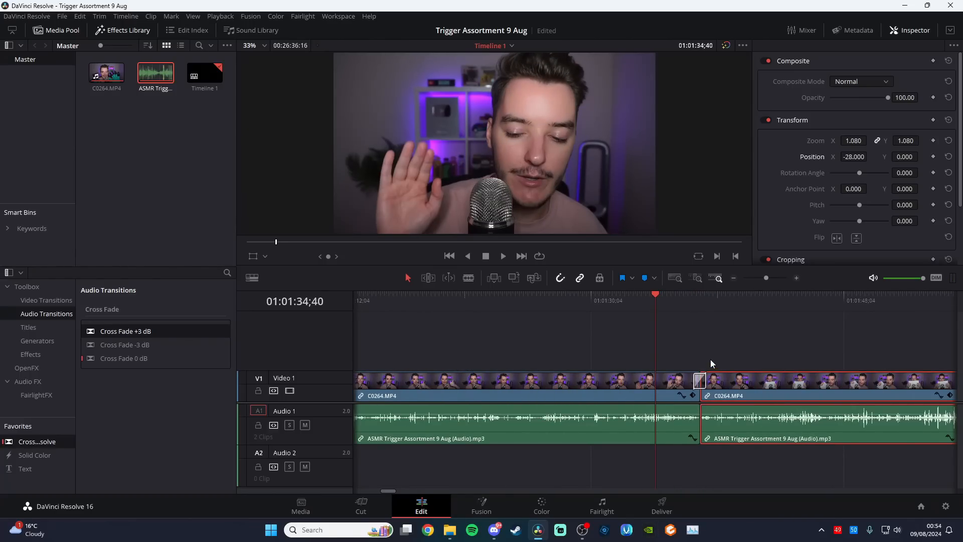
key(space)
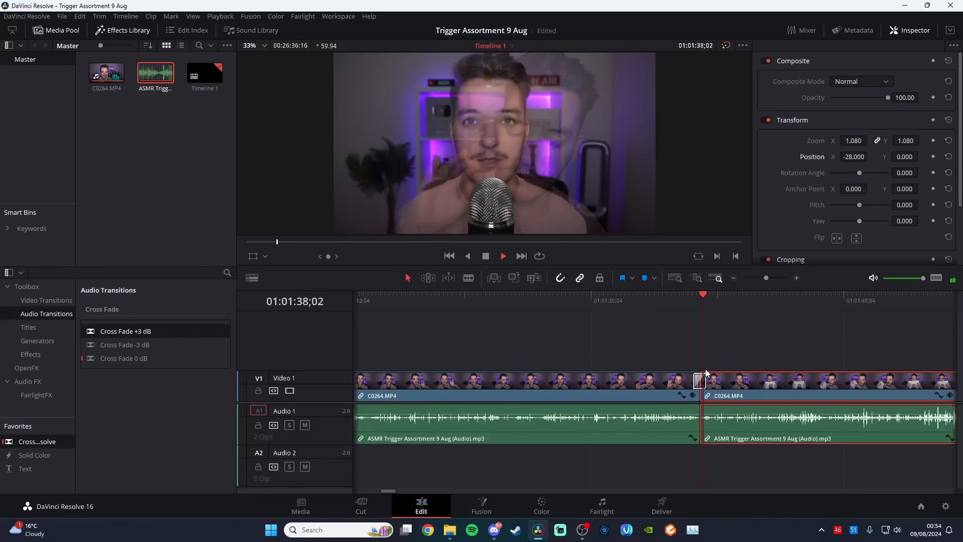
key(space)
Cut out the next pause between triggers at 01:03:44;45 and join the remaining linked clips without a gap
click(732, 277)
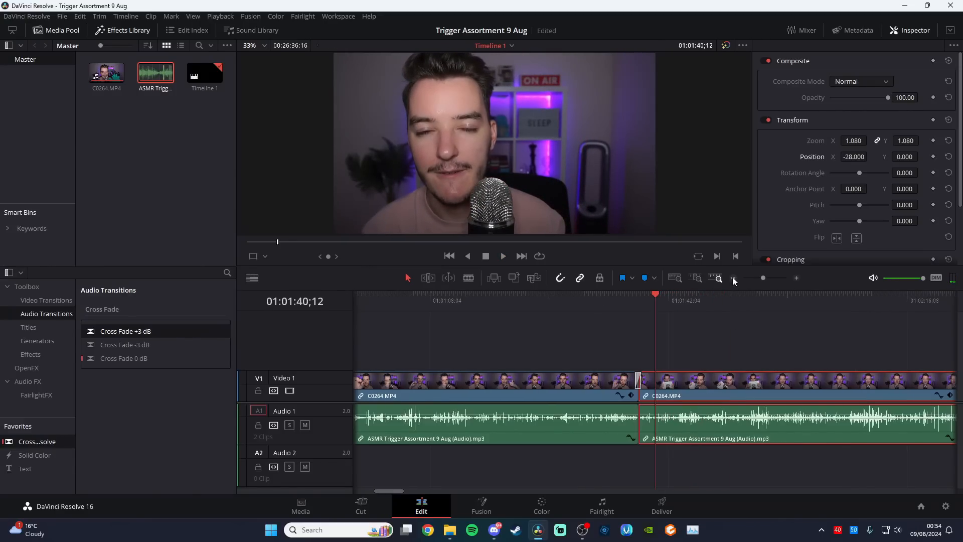
click(733, 277)
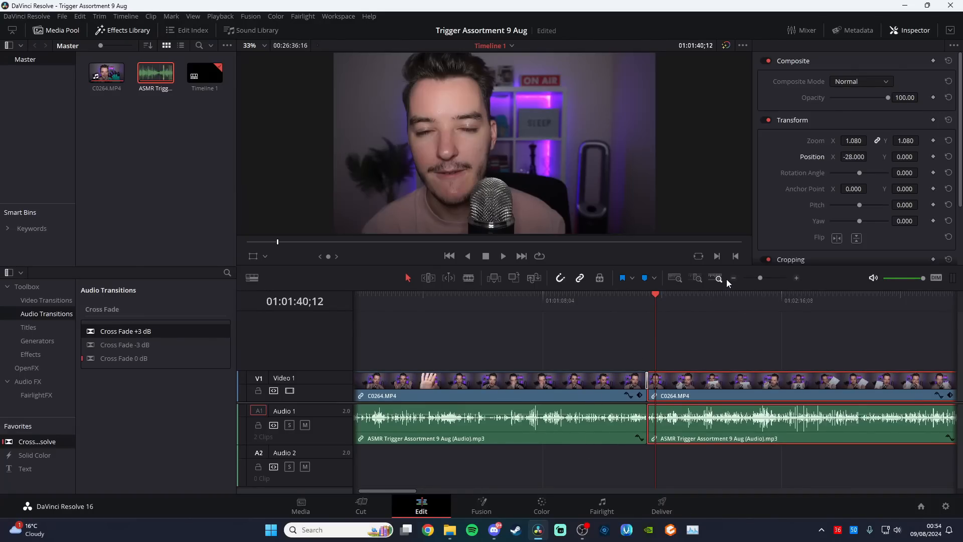
click(731, 279)
drag(613, 302, 749, 301)
key(j)
key(k)
key(ctrl+b)
drag(751, 385, 758, 385)
key(ctrl+equal)
drag(675, 383, 698, 382)
drag(723, 384, 688, 384)
Add a Cross Dissolve on Video 1 at the 01:03:44;45 cut
drag(37, 442, 652, 385)
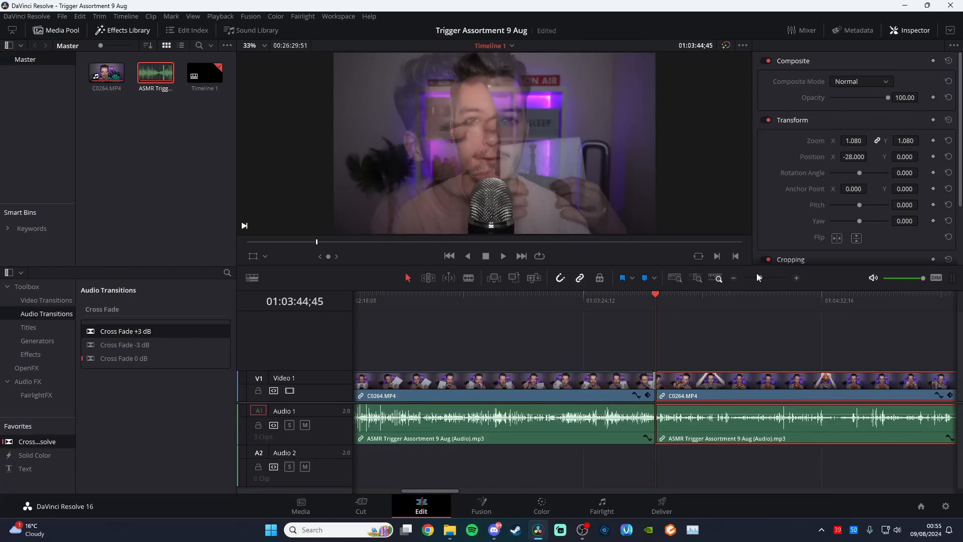
click(733, 277)
click(733, 277)
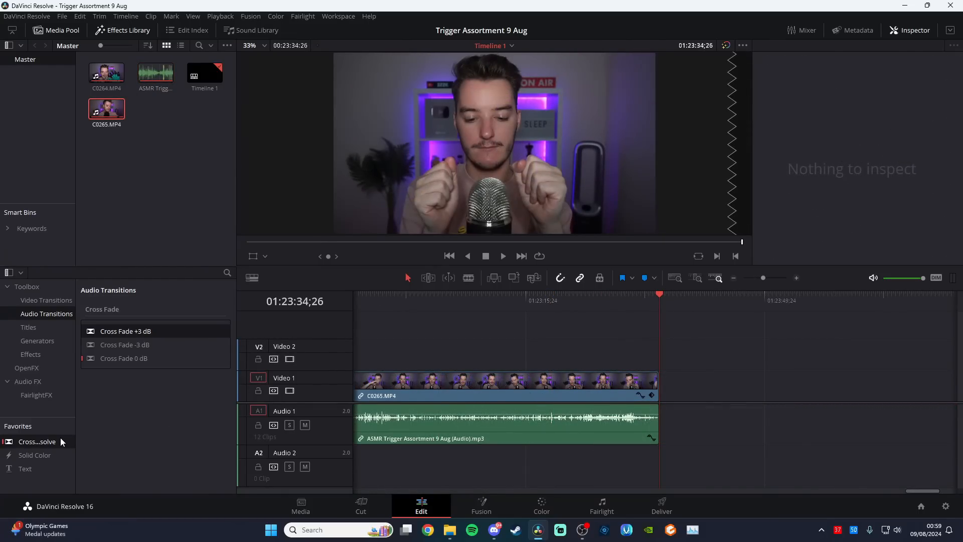
Fade out the final C0265.MP4 clip with a lengthened Cross Dissolve on the video and a Cross Fade -3 dB on the audio
drag(60, 442, 689, 382)
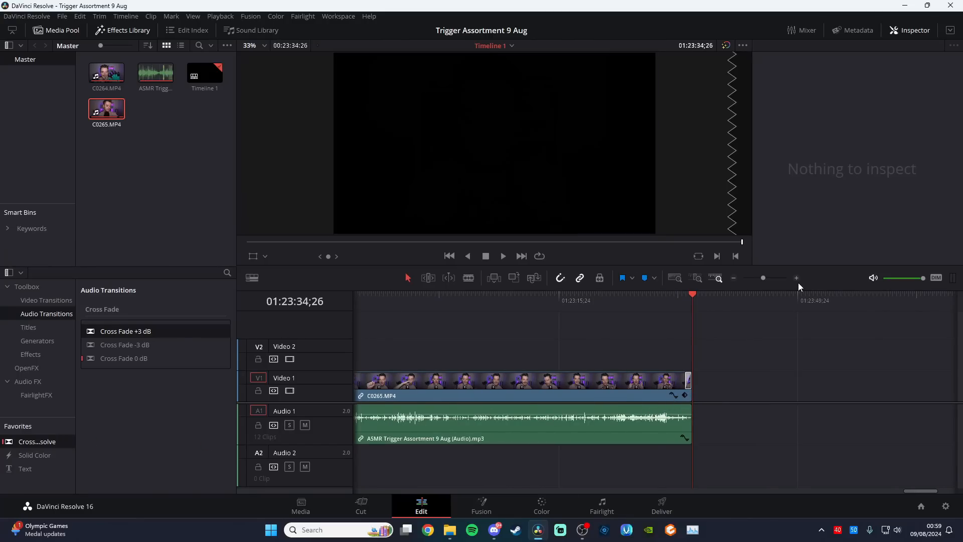
click(797, 279)
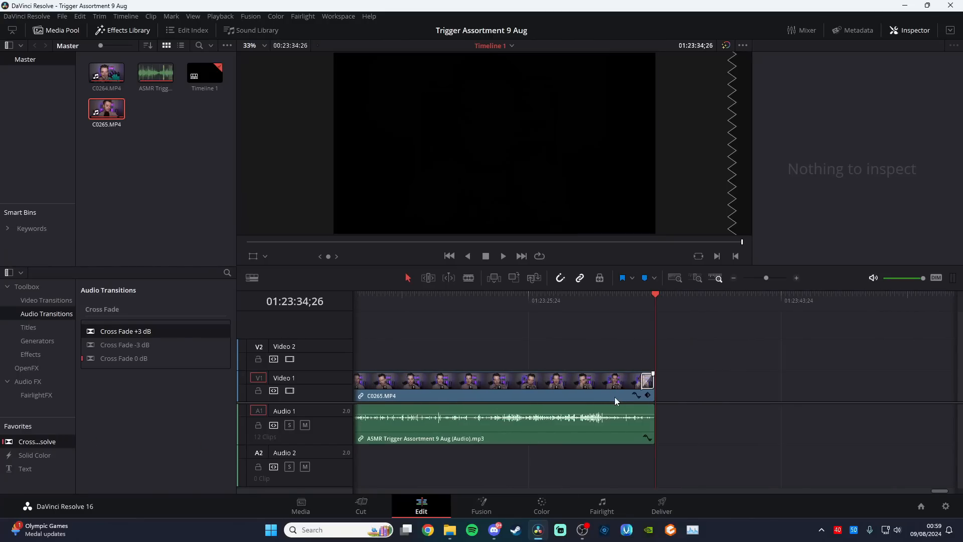
click(644, 380)
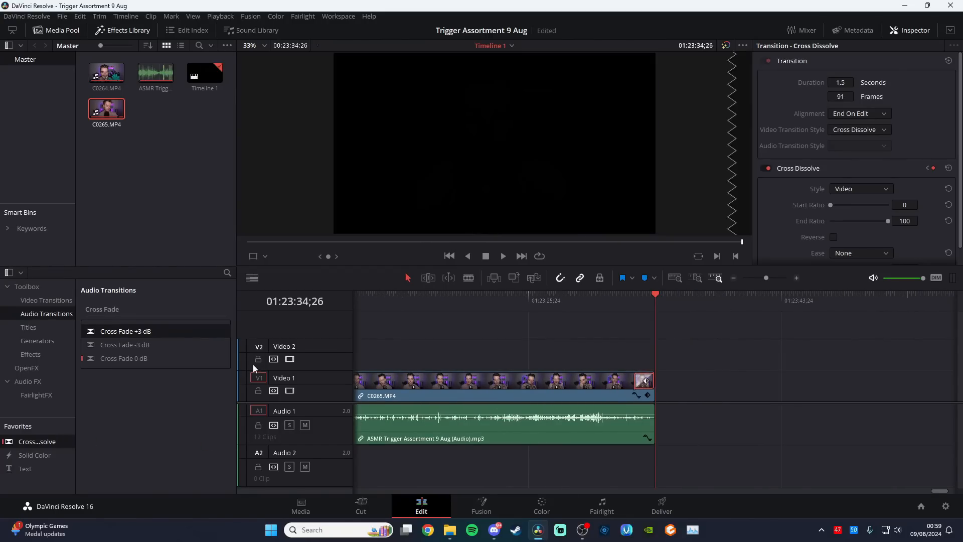
drag(124, 344, 645, 419)
drag(636, 380, 611, 381)
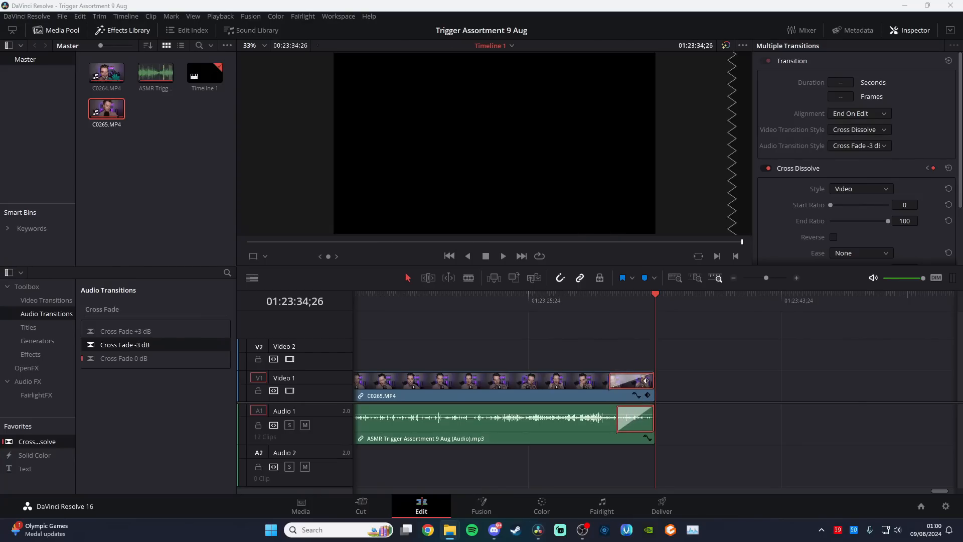
Import Credits.mp4 directly after the final C0265.MP4 clip on Video 1 and Audio 1, and skim through it to 01:23:48;42
drag(962, 397, 665, 390)
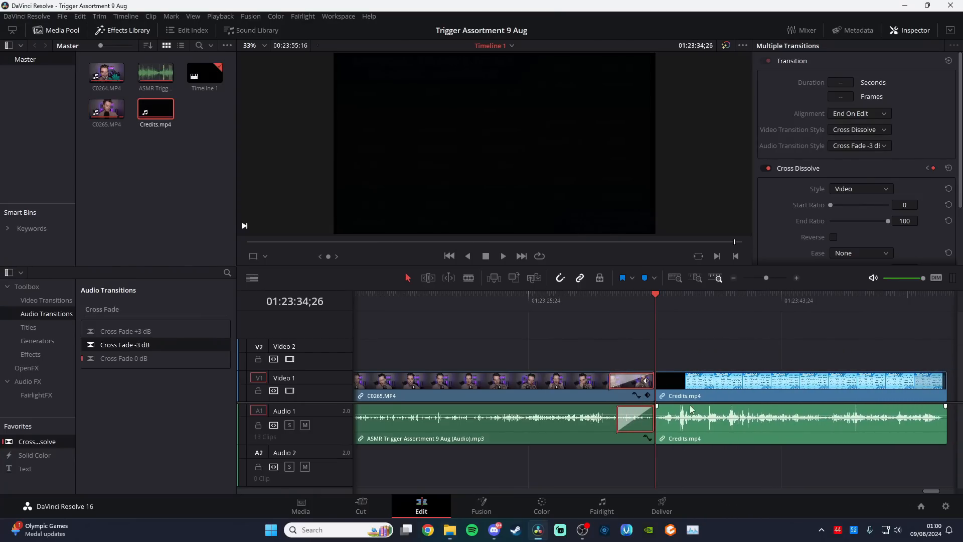
click(735, 279)
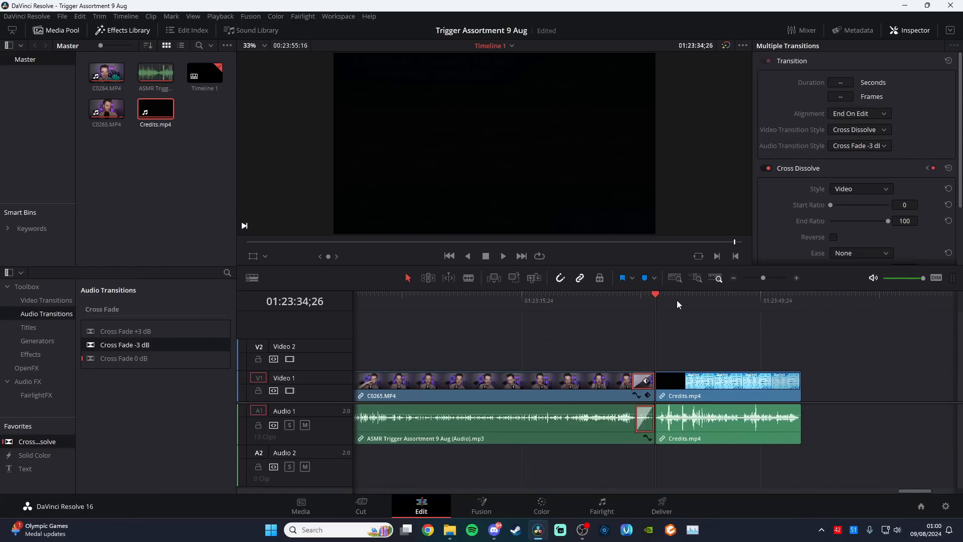
click(687, 302)
click(709, 302)
click(755, 302)
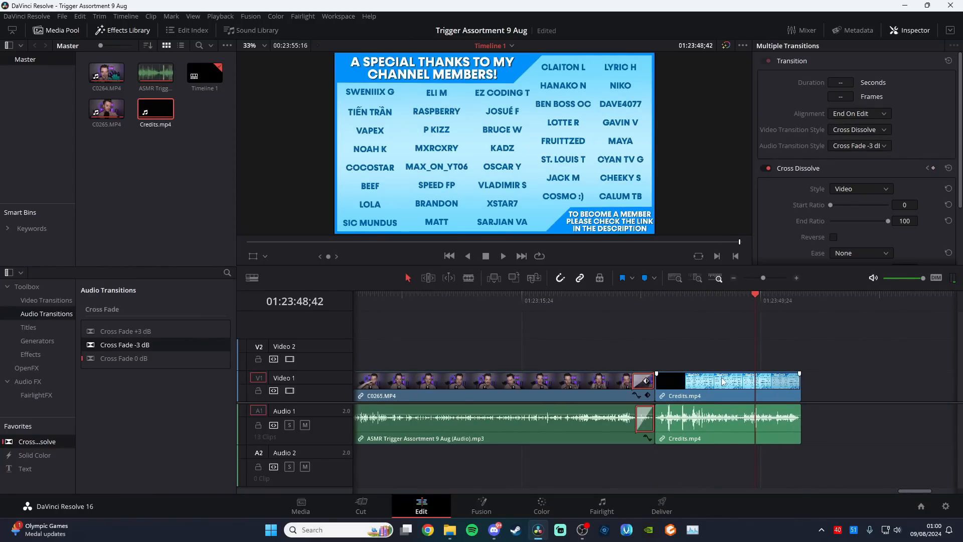
click(734, 279)
click(733, 278)
click(734, 278)
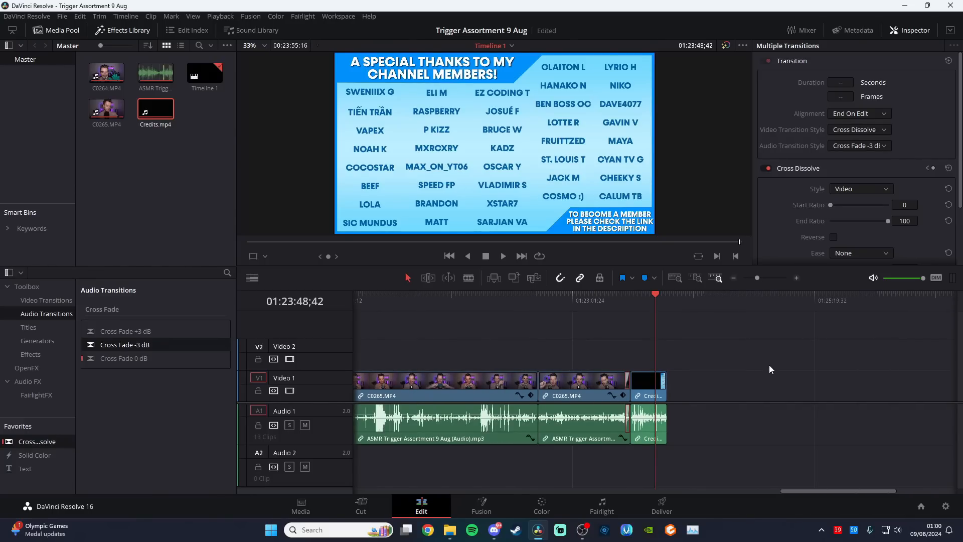
Skim the timeline from the credits back to the opening C0264.MP4 clips, looking for loud audio around 01:01:04;22
click(733, 279)
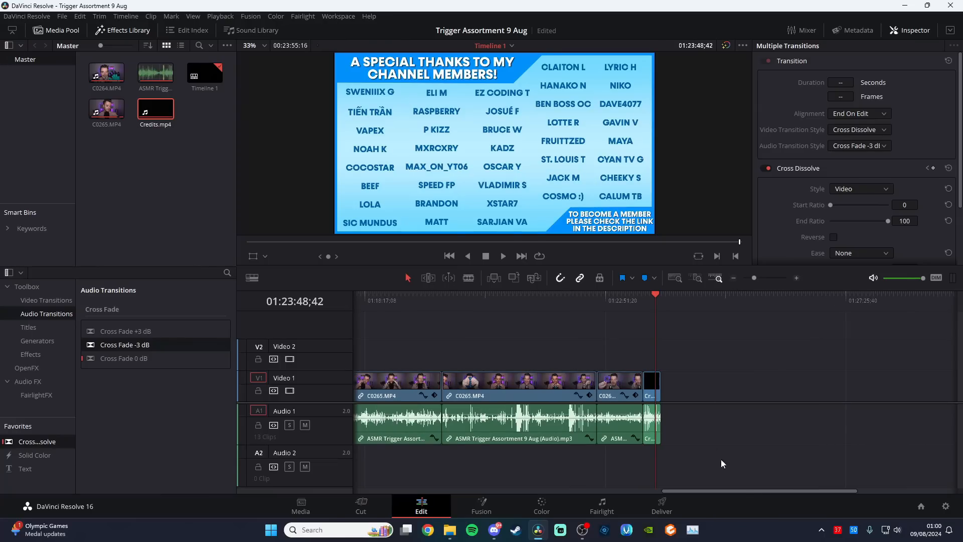
drag(751, 489, 648, 489)
click(735, 279)
drag(712, 484, 536, 488)
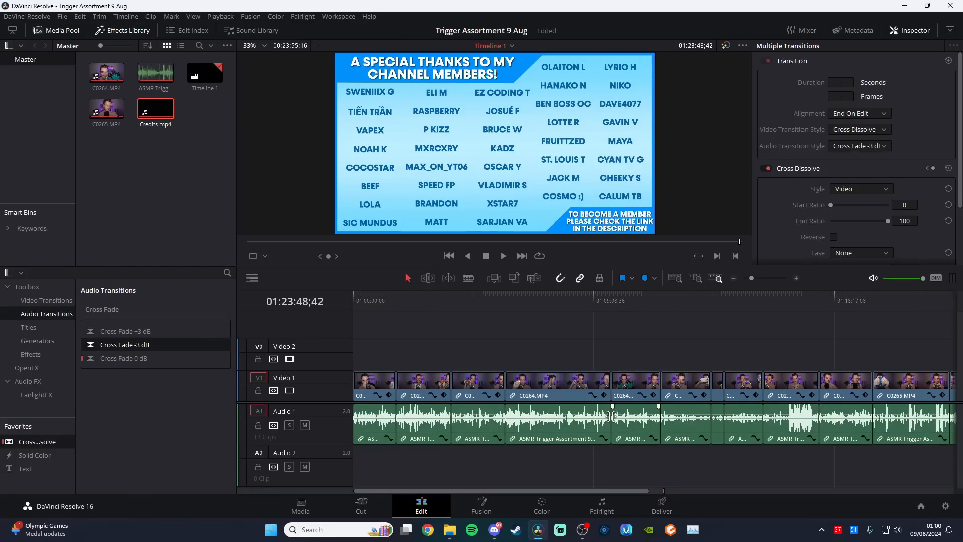
click(366, 299)
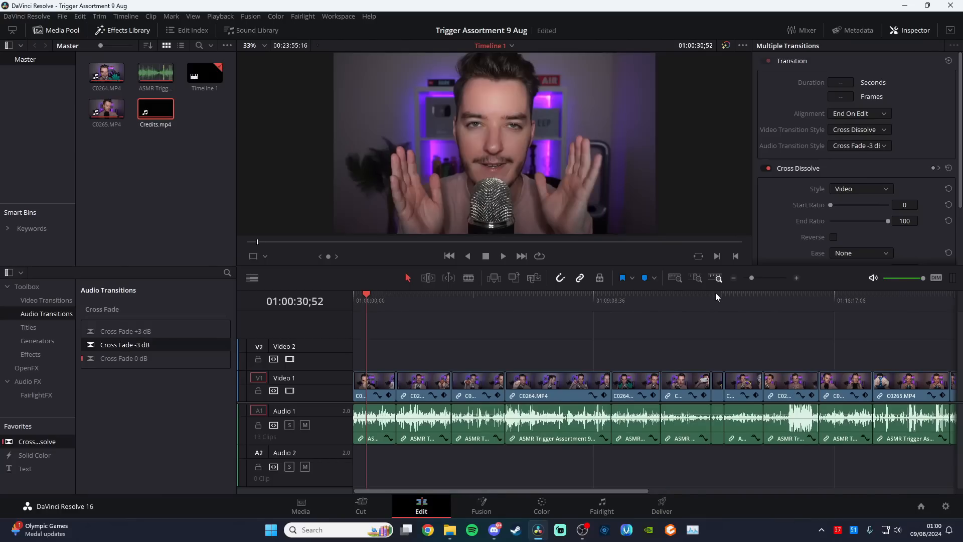
click(797, 278)
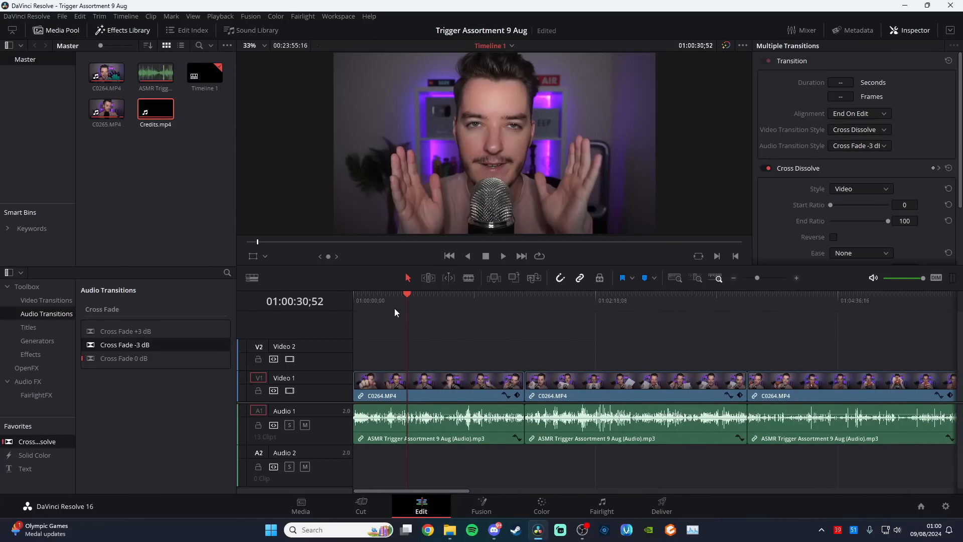
drag(404, 303, 467, 306)
click(797, 278)
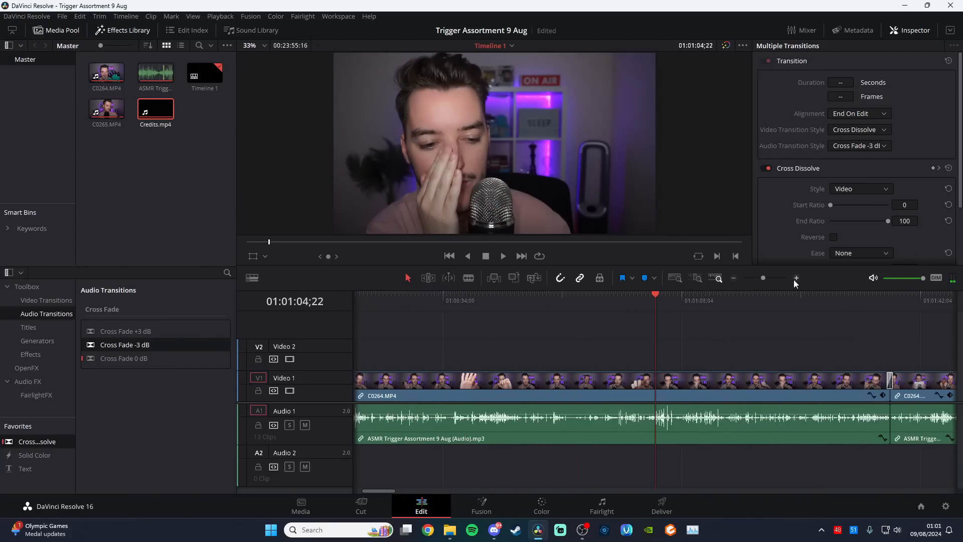
Split off the loud passage from about 01:01:04 to 01:01:07;04 in C0264.MP4, set its clip volume to -2.20, and save the project
key(space)
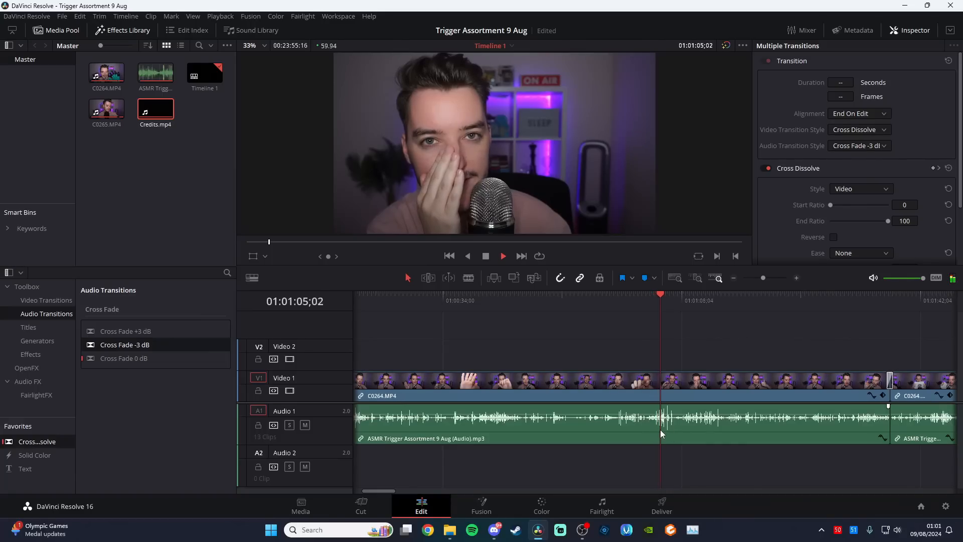
key(space)
key(b)
click(676, 426)
click(655, 424)
key(a)
click(663, 424)
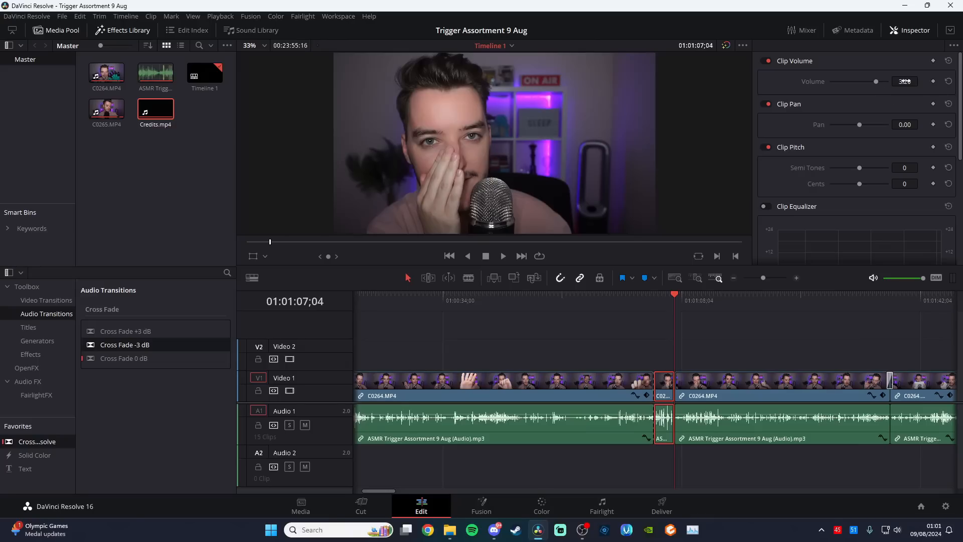
drag(906, 81, 879, 81)
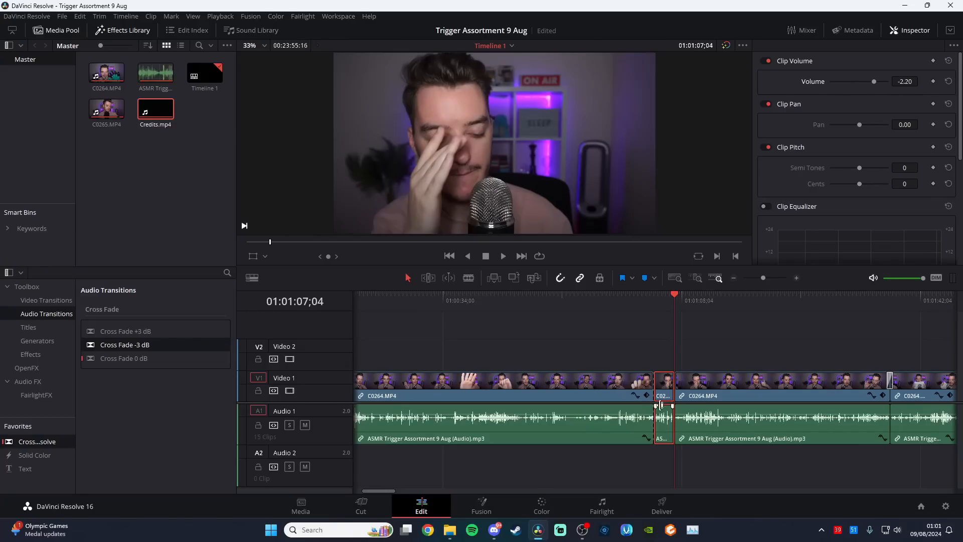
key(ctrl+s)
Cut the talking pause starting at about 01:21:22 out of the C0265.MP4 clip and its linked audio
click(735, 279)
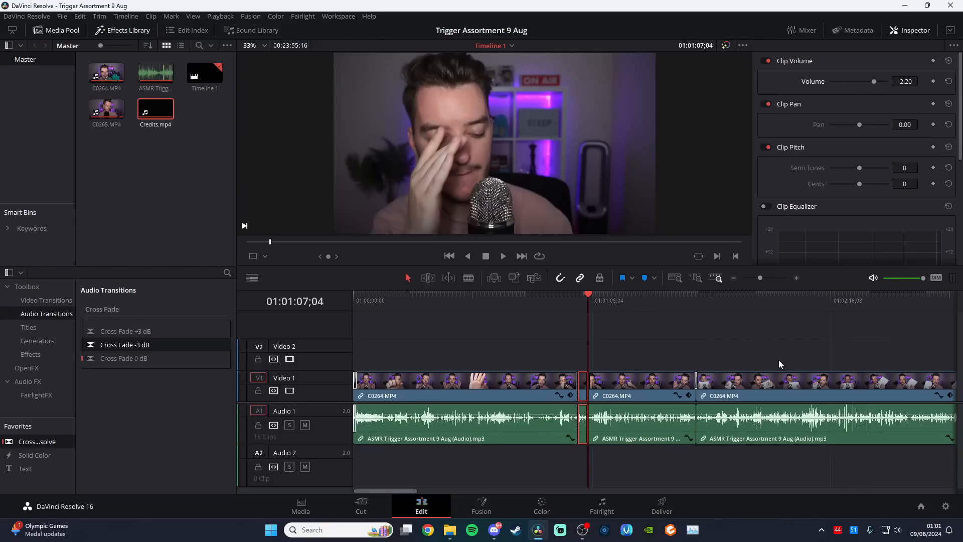
drag(413, 490, 866, 484)
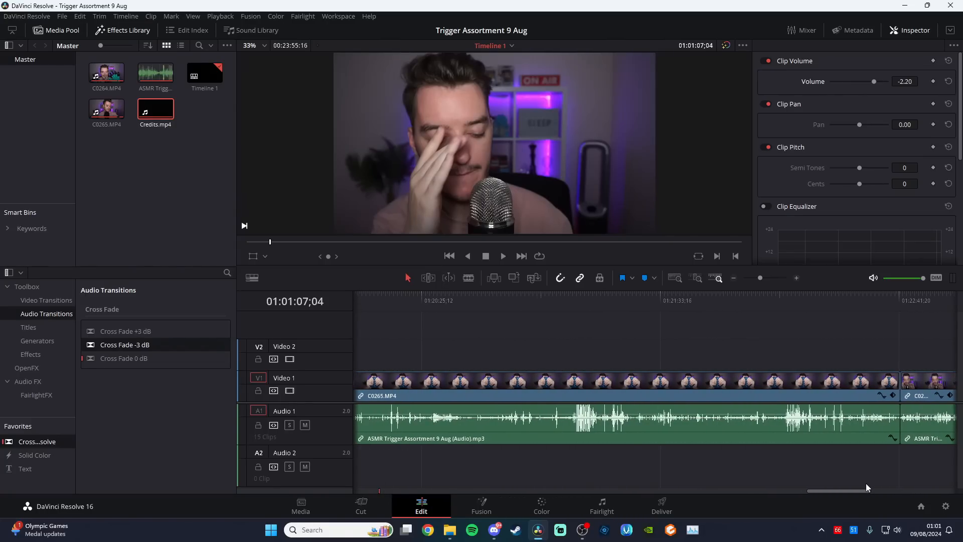
click(567, 301)
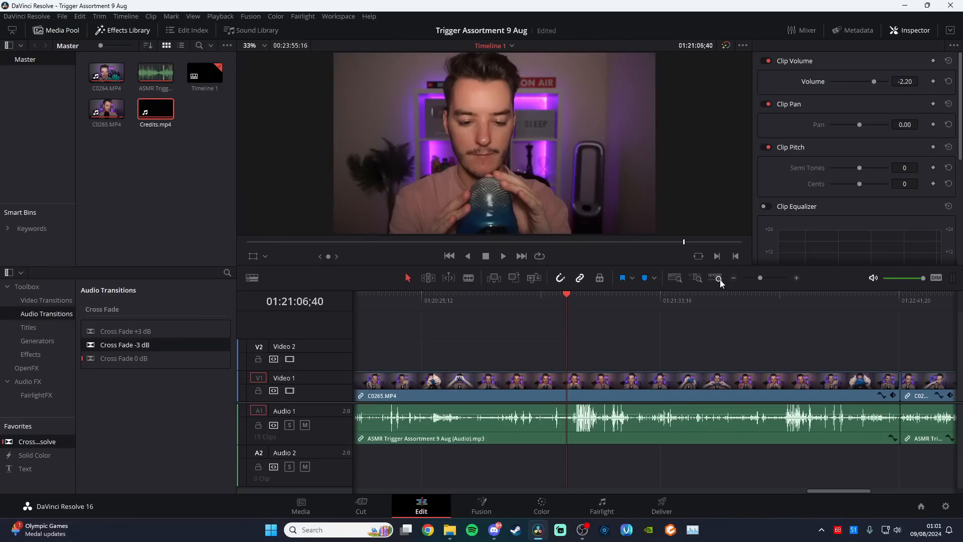
click(734, 278)
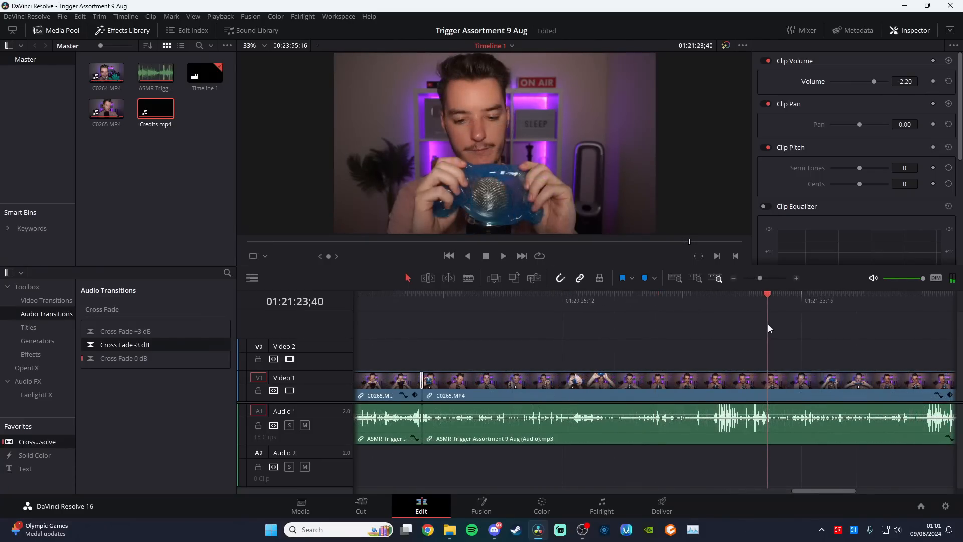
key(space)
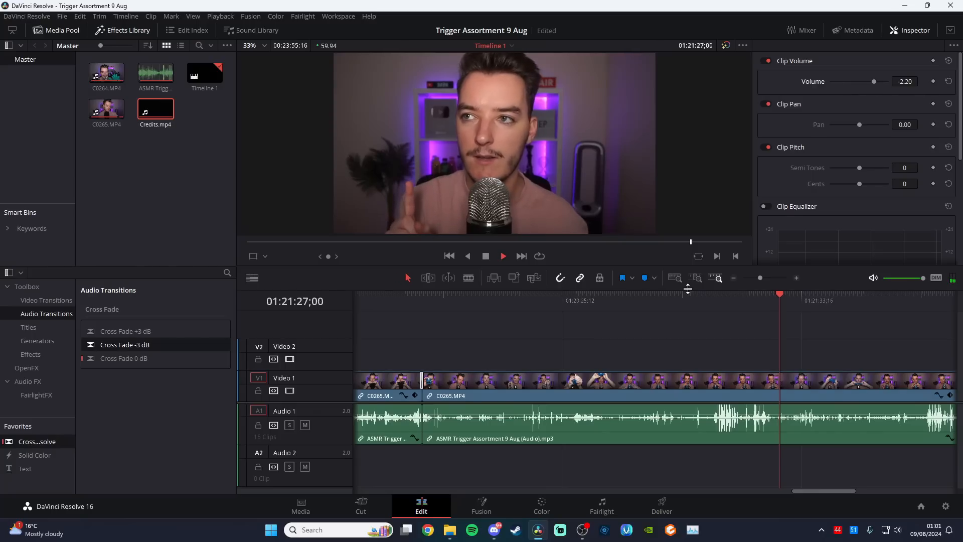
click(801, 279)
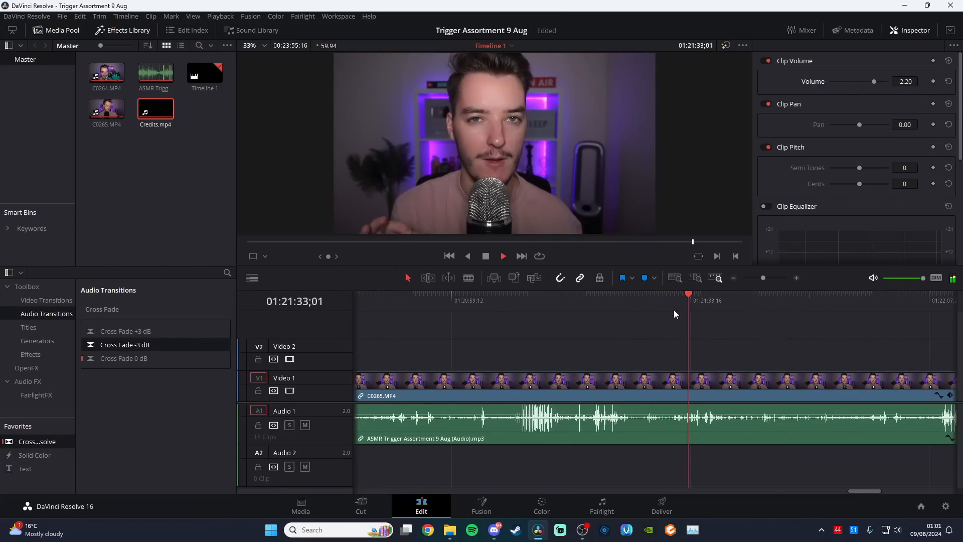
click(623, 310)
drag(623, 310, 617, 309)
key(space)
key(space)
key(b)
click(615, 300)
click(616, 376)
key(a)
click(731, 311)
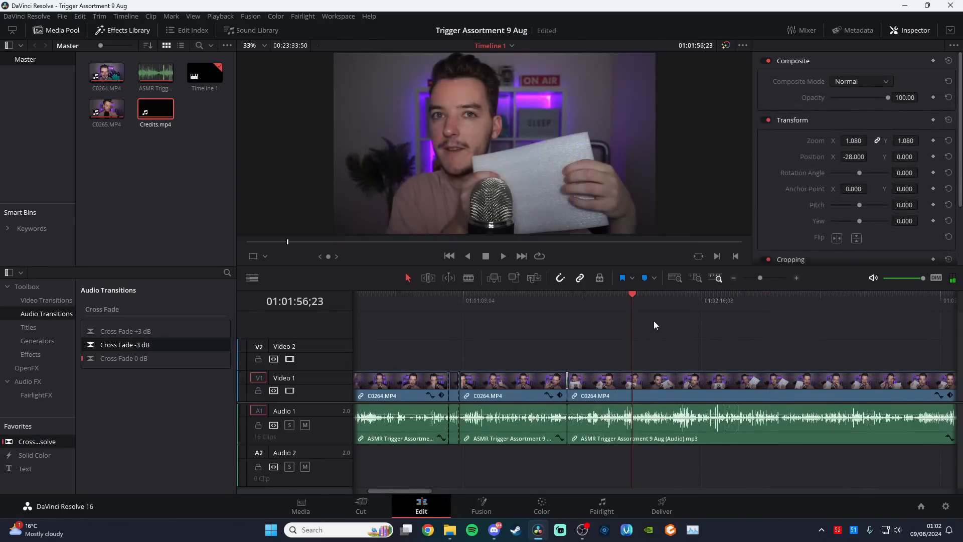
Split the C0264.MP4 clip at 01:02:07;44 and set the clip volume of the part after the cut to 1.40
click(673, 304)
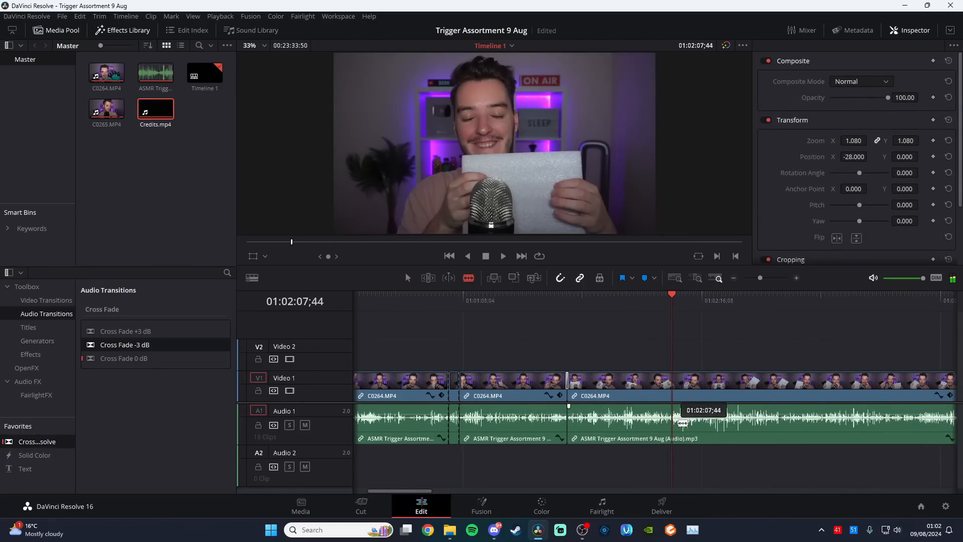
key(ctrl+b)
drag(431, 489, 446, 492)
click(726, 426)
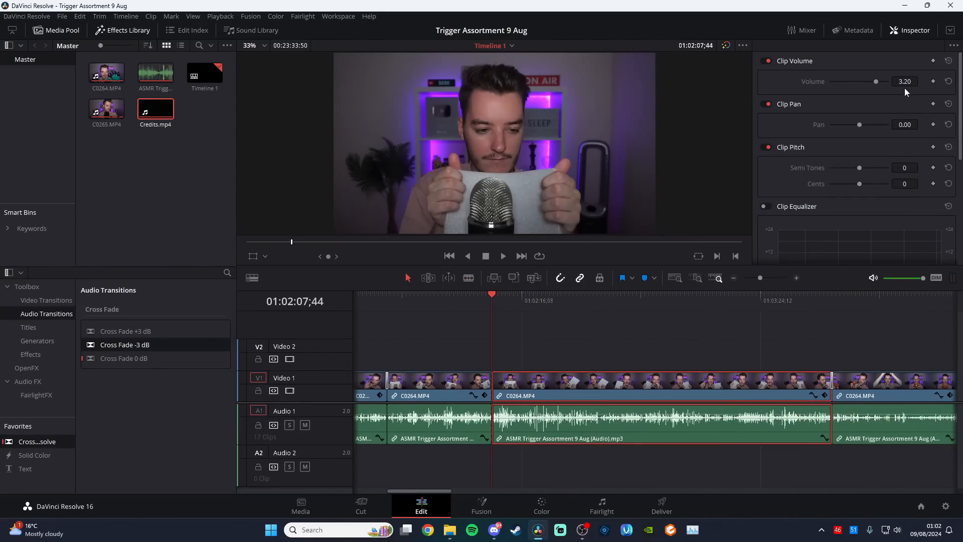
drag(905, 82, 896, 81)
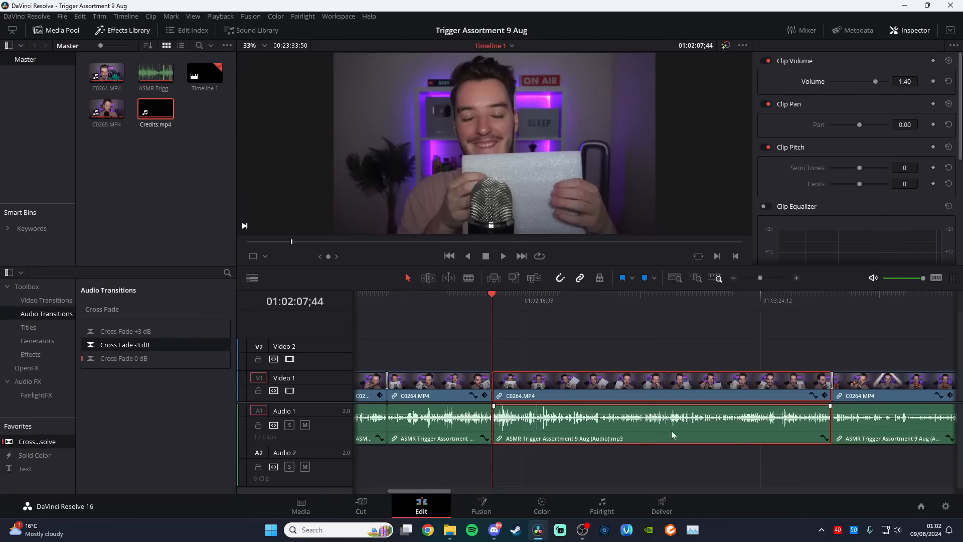
Split the C0264.MP4 clip at 01:04:06;46 and adjust the clip volume of the part after the cut
drag(471, 489, 492, 493)
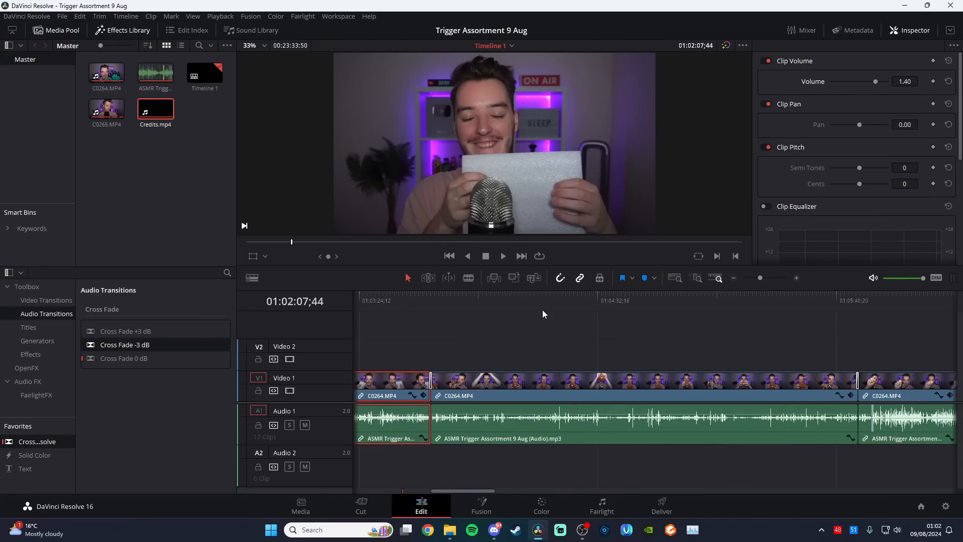
click(472, 308)
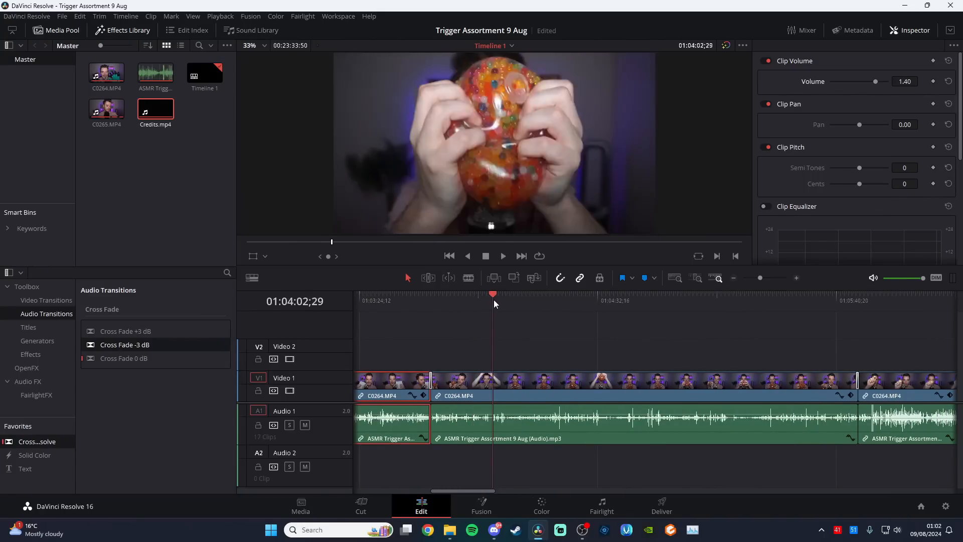
drag(494, 304, 508, 310)
key(ctrl+b)
click(556, 441)
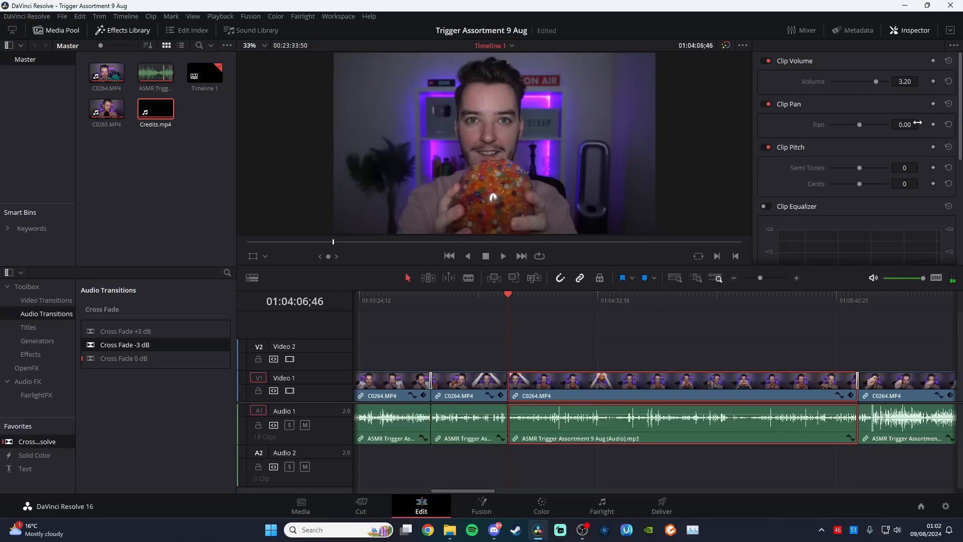
drag(906, 81, 909, 82)
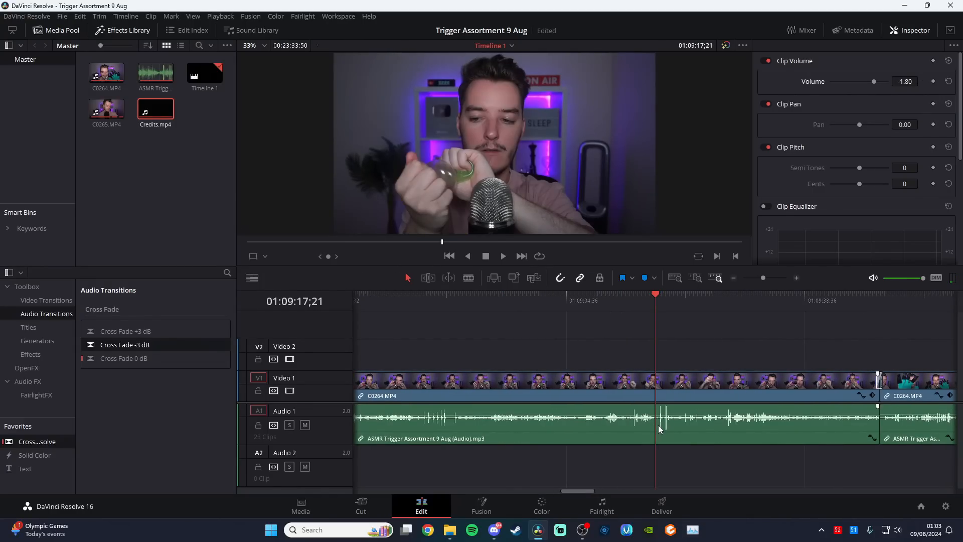
Isolate the short loud spike ending at 01:09:19;25 in the C0264.MP4 clip and set its clip volume to -15.60
key(space)
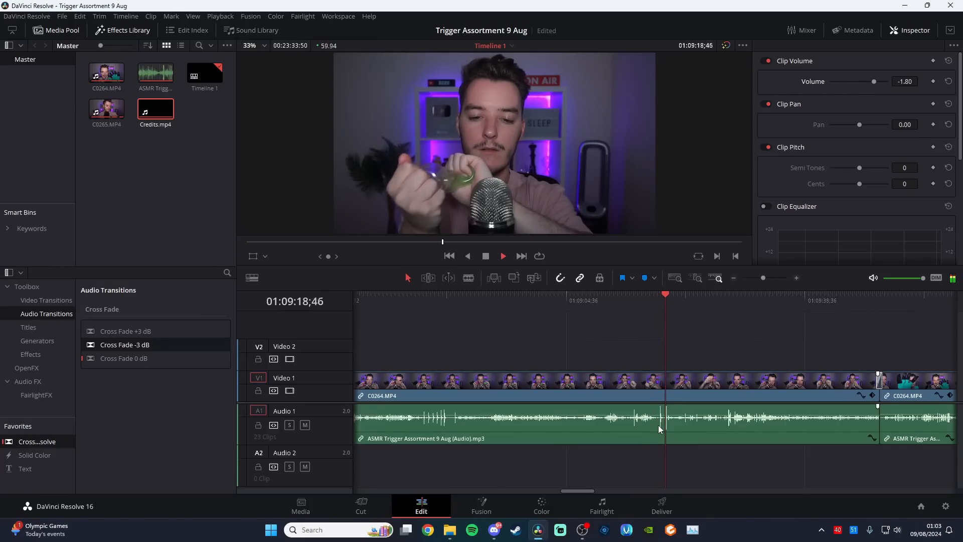
key(space)
key(b)
click(664, 426)
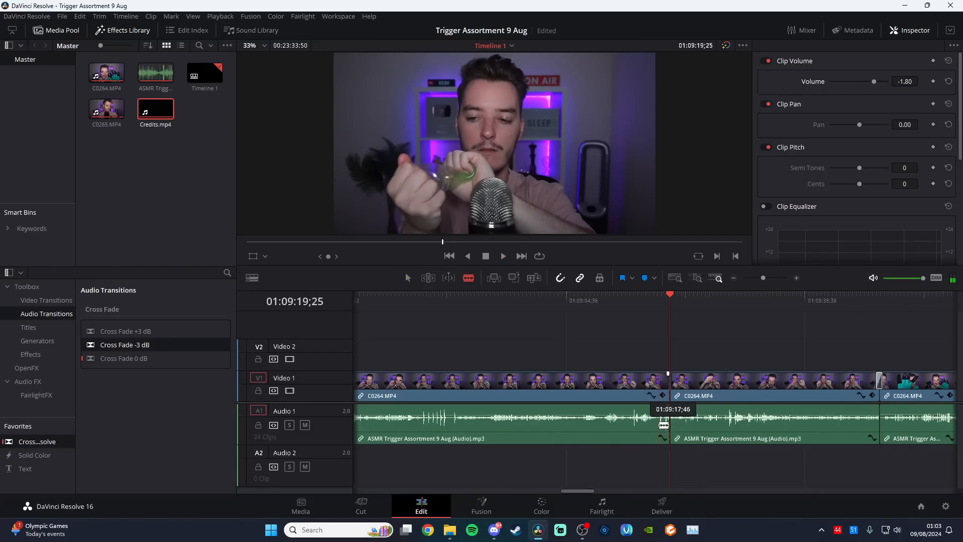
click(660, 425)
key(a)
click(664, 421)
drag(907, 82, 829, 82)
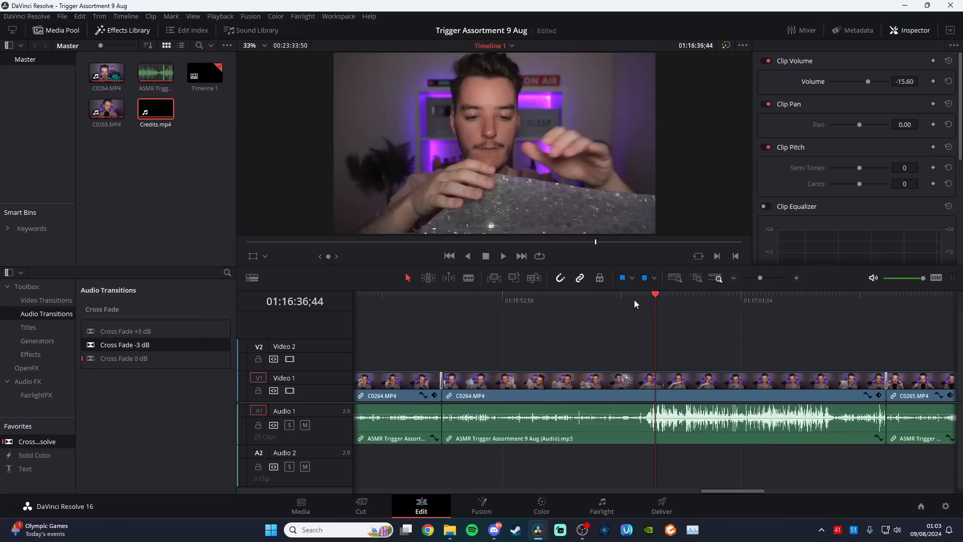
Isolate the loud bubble-wrap section from 01:16:33;44 to about 01:17:27, set its clip volume to -10.00, and play it back
click(637, 300)
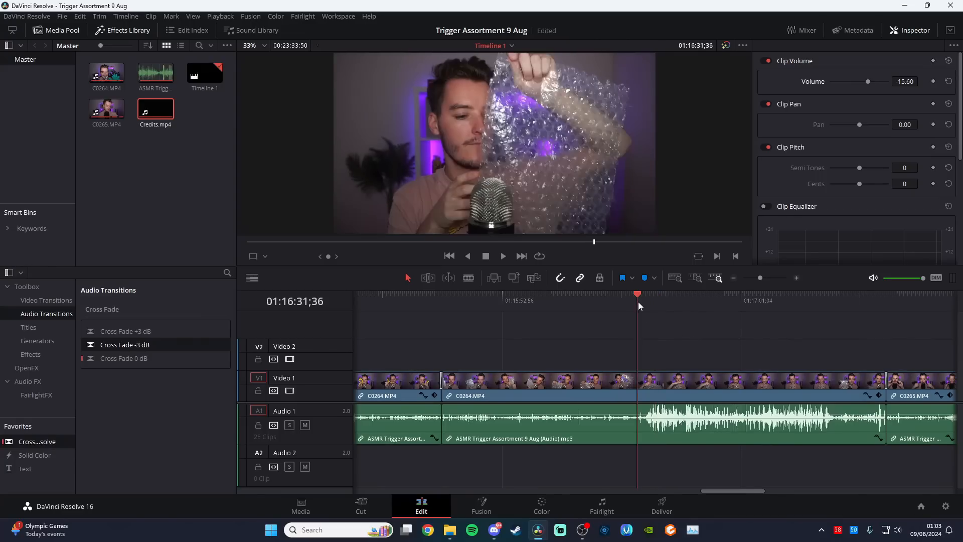
key(b)
click(646, 417)
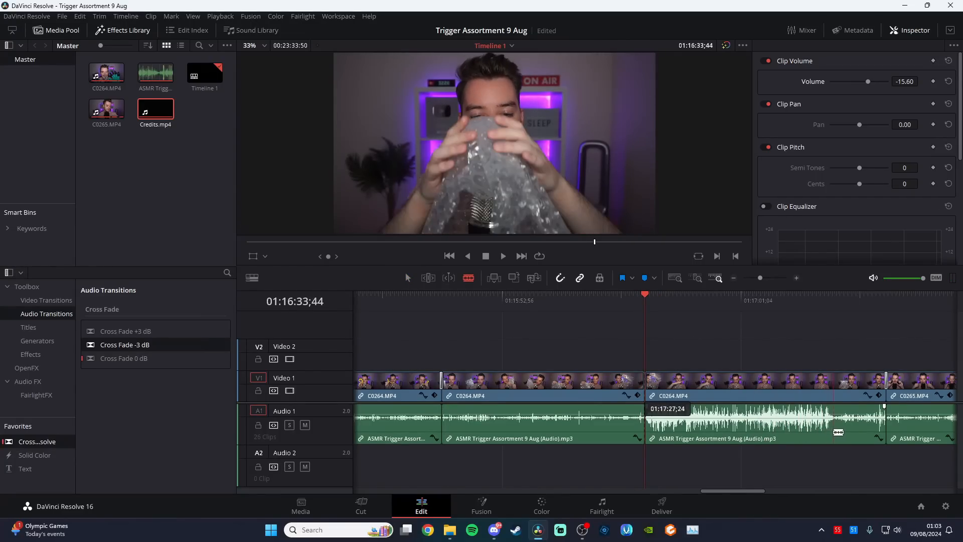
click(832, 433)
key(a)
click(687, 433)
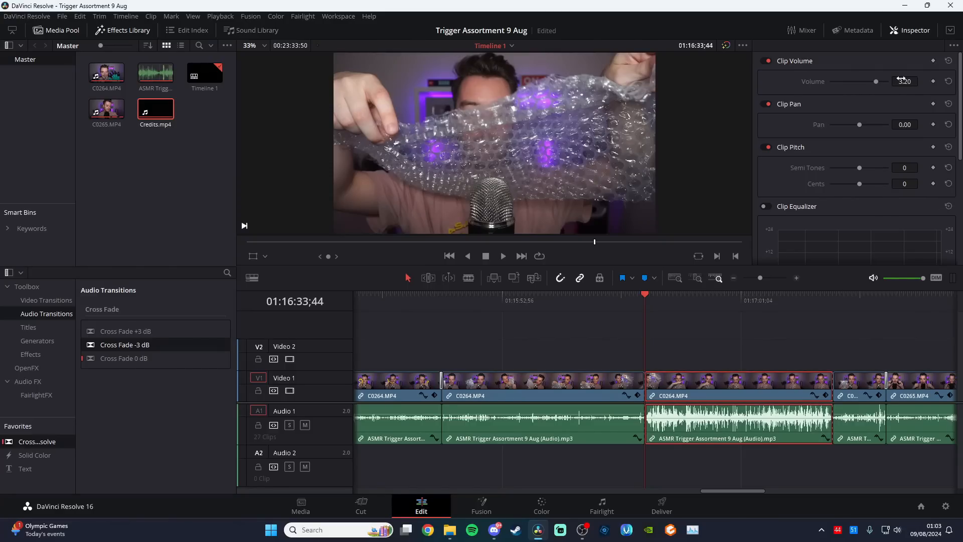
drag(905, 81, 840, 82)
key(space)
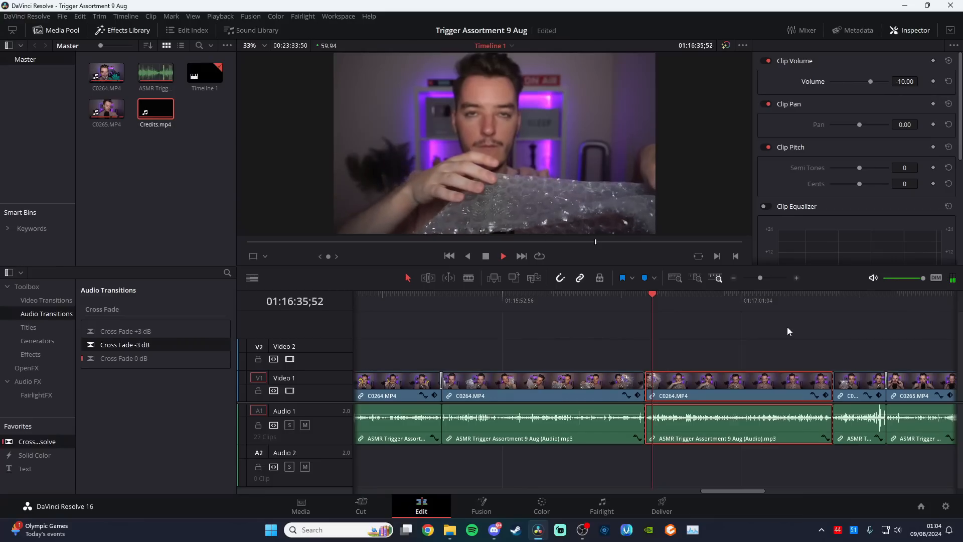
key(space)
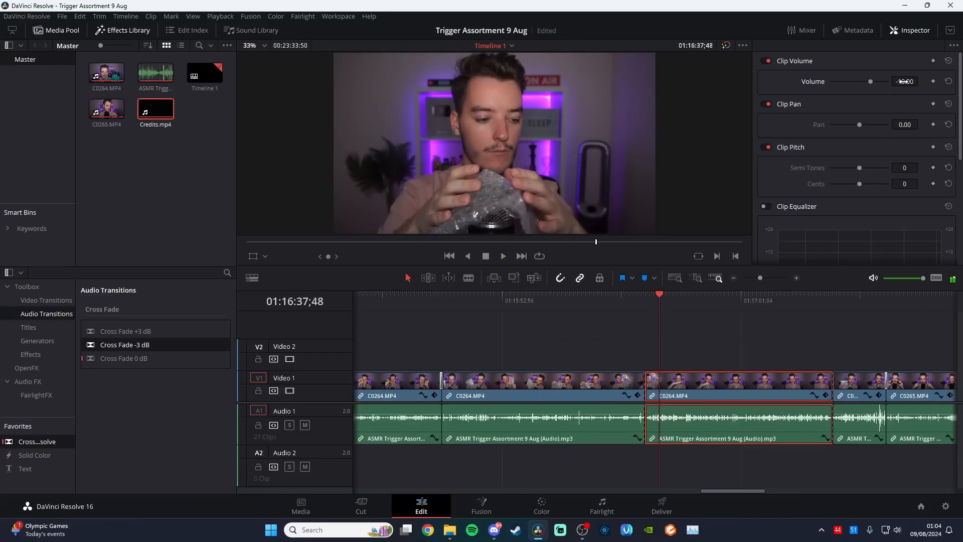
Split the C0264.MP4 clip at 01:10:59;40 and 01:11:04;53 to isolate the short claw-glove section for the preview
click(736, 277)
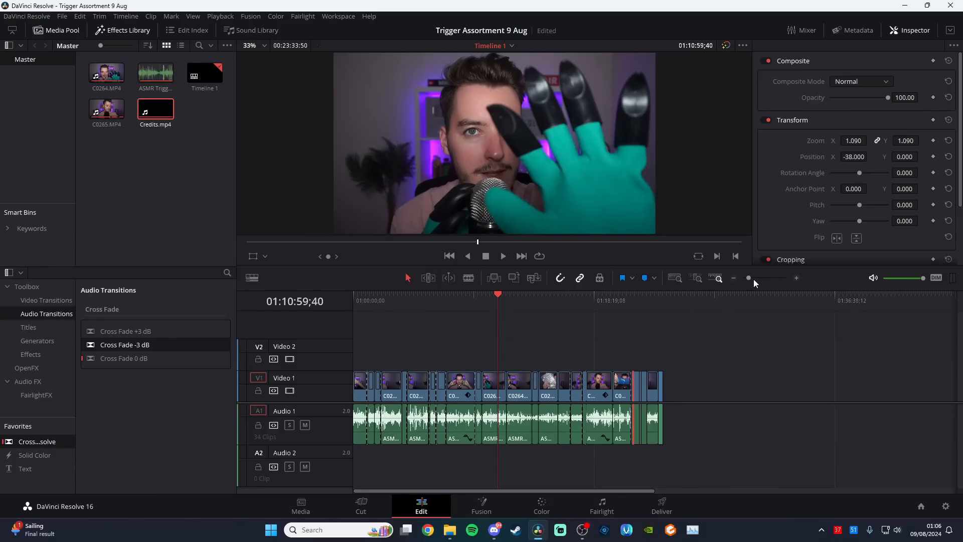
click(796, 278)
click(797, 278)
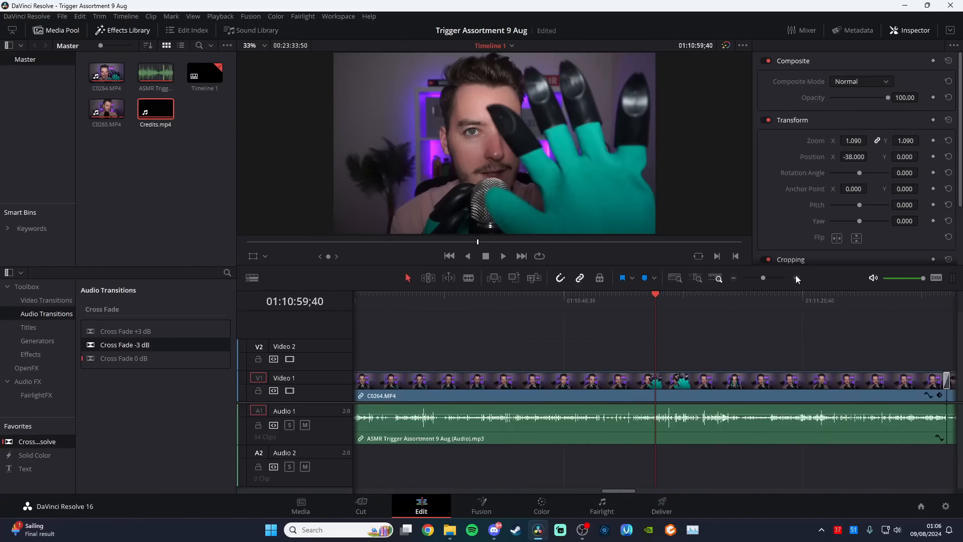
key(b)
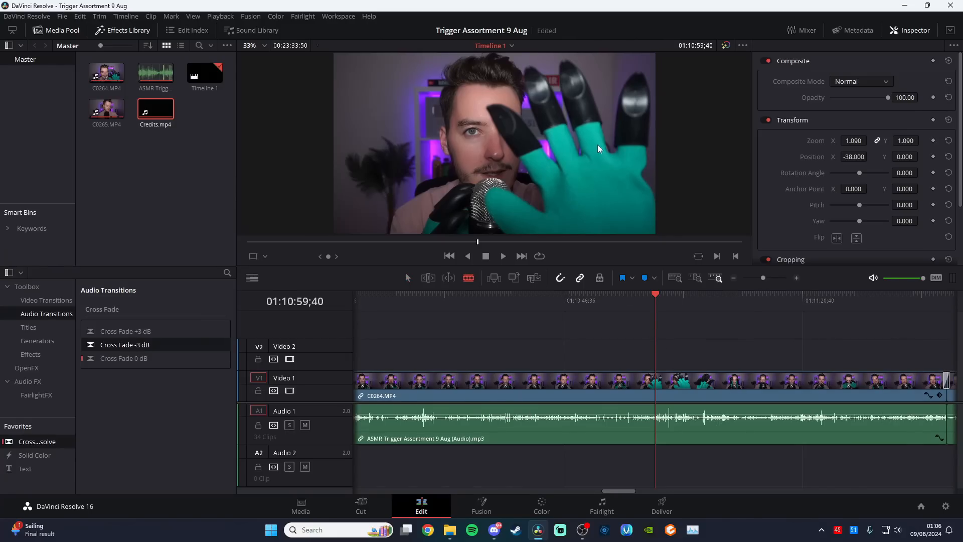
click(655, 384)
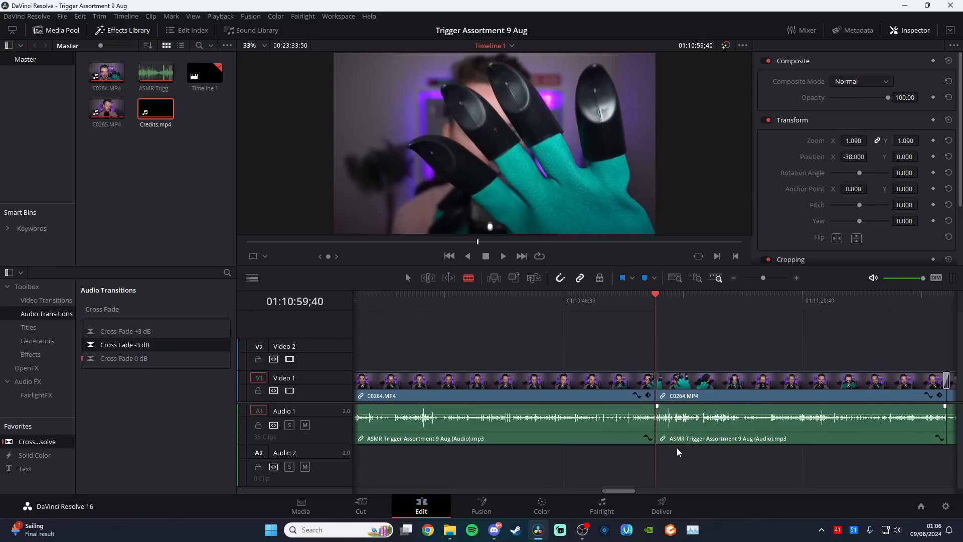
key(space)
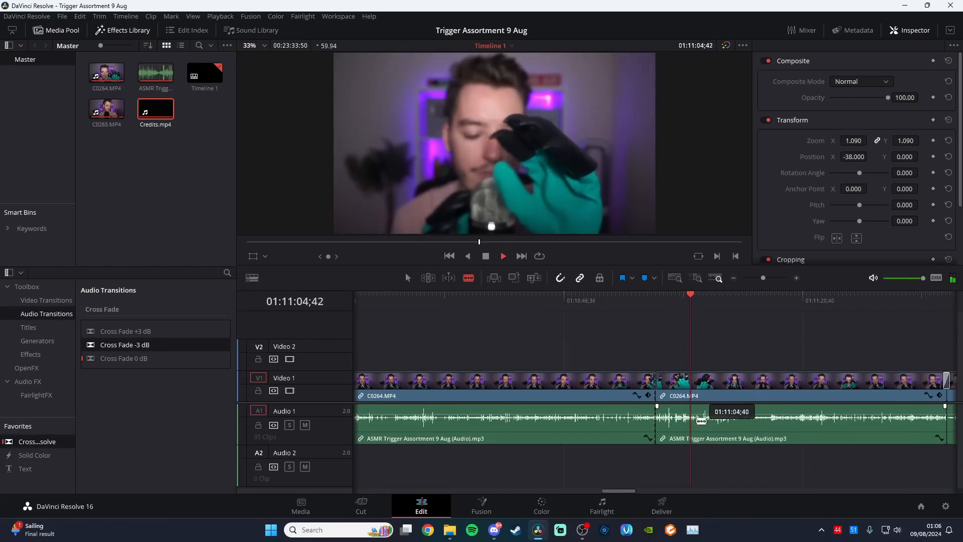
key(space)
click(699, 394)
key(a)
click(680, 389)
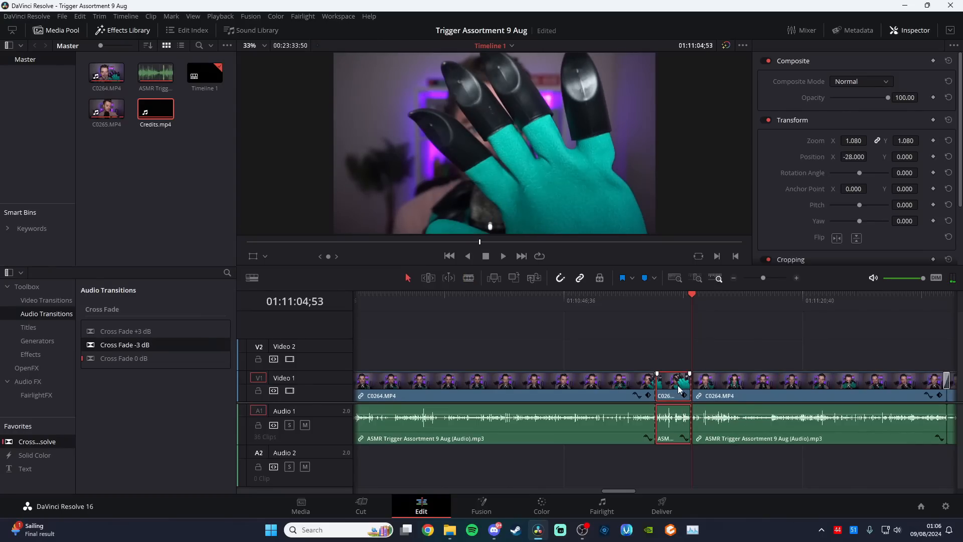
Place a copy of the claw-glove section in the empty space past the timeline's end, starting at 01:26:58;07
click(734, 279)
key(Delete)
click(735, 279)
click(733, 280)
click(709, 301)
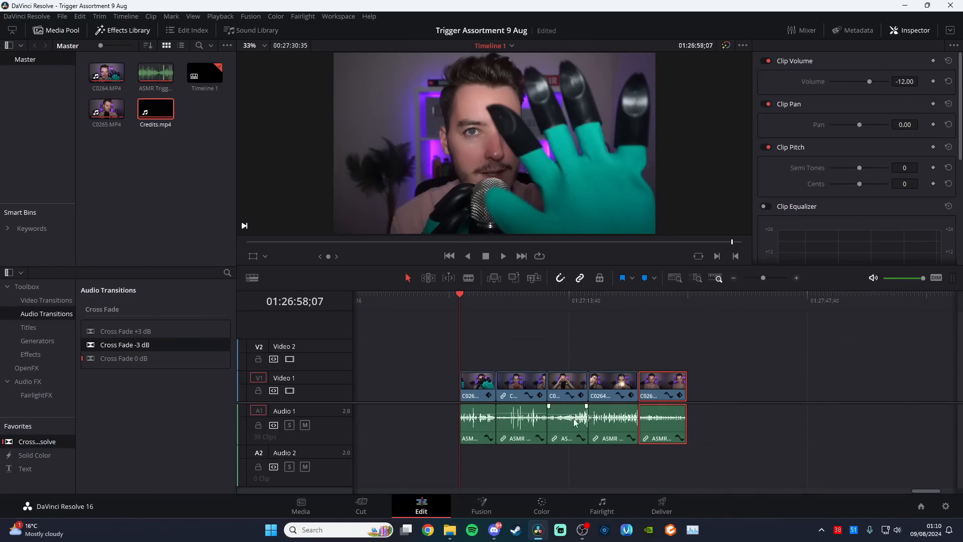
Add Cross Dissolve transitions to the joins and outer ends of the five short preview clips past the main video
click(797, 278)
drag(926, 491, 929, 487)
drag(60, 441, 525, 381)
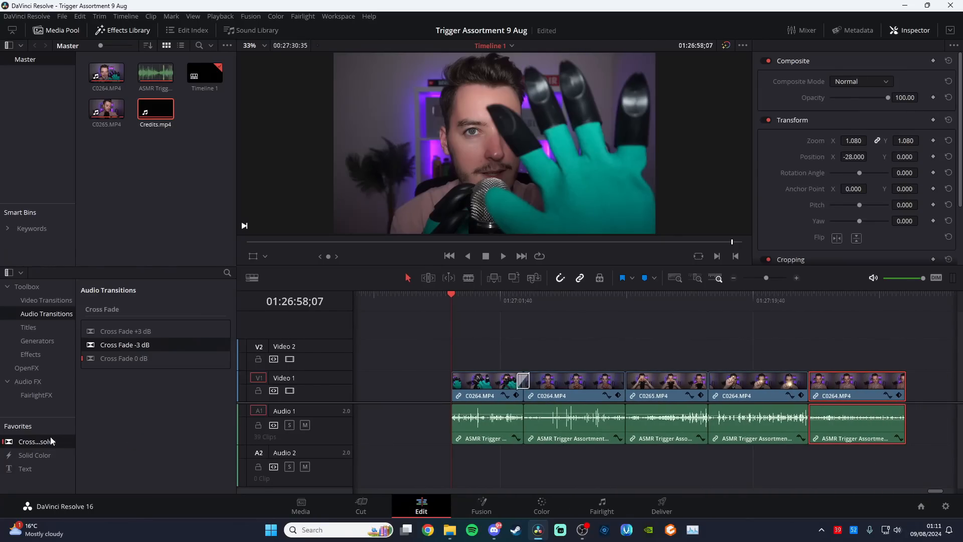
drag(51, 440, 618, 387)
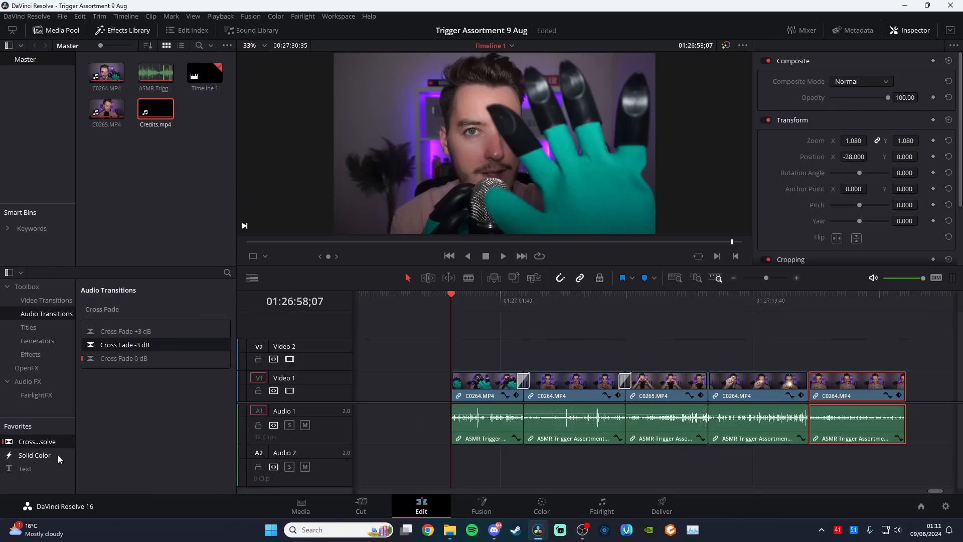
drag(55, 441, 194, 454)
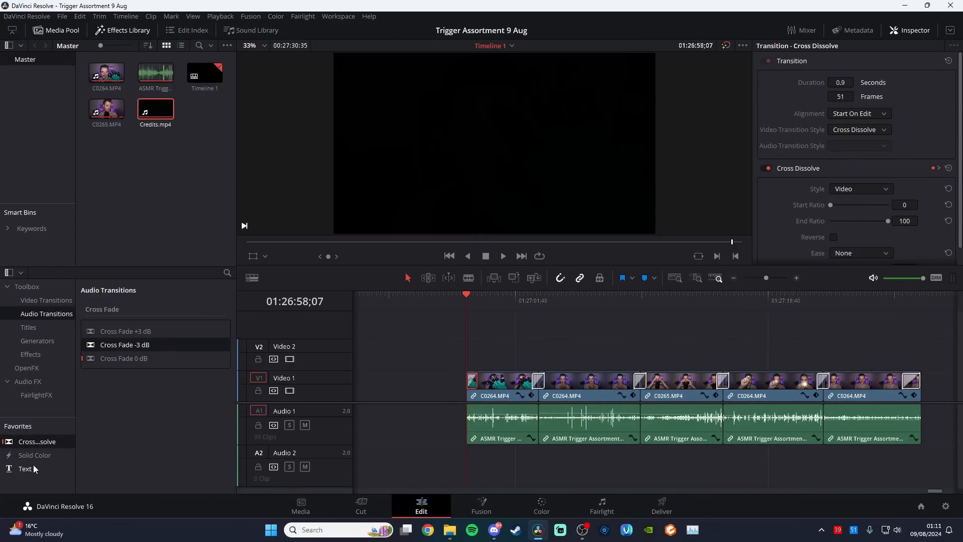
Add a Text title on Video 2 across the preview clips reading "PREVIEW..." in Konnect ExtraBold, size 148
drag(33, 465, 513, 352)
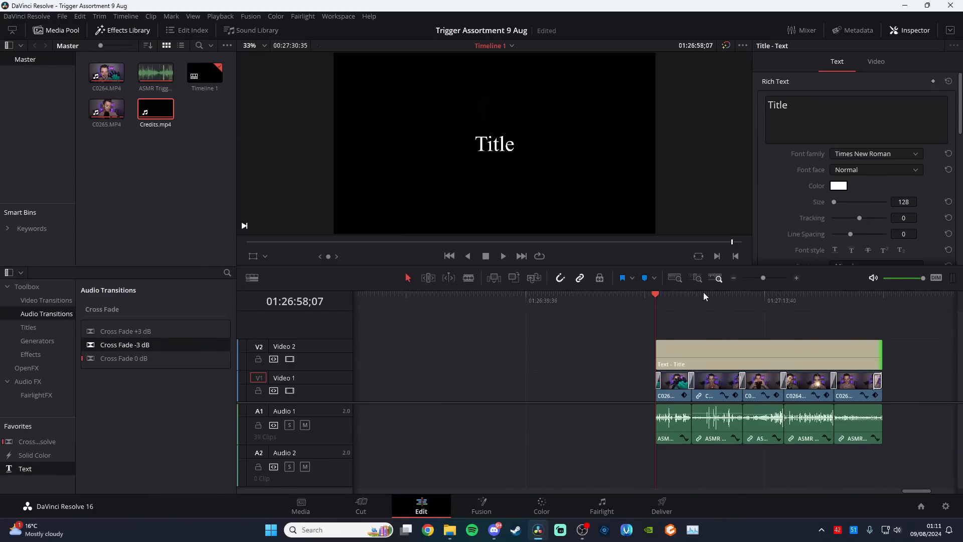
click(708, 294)
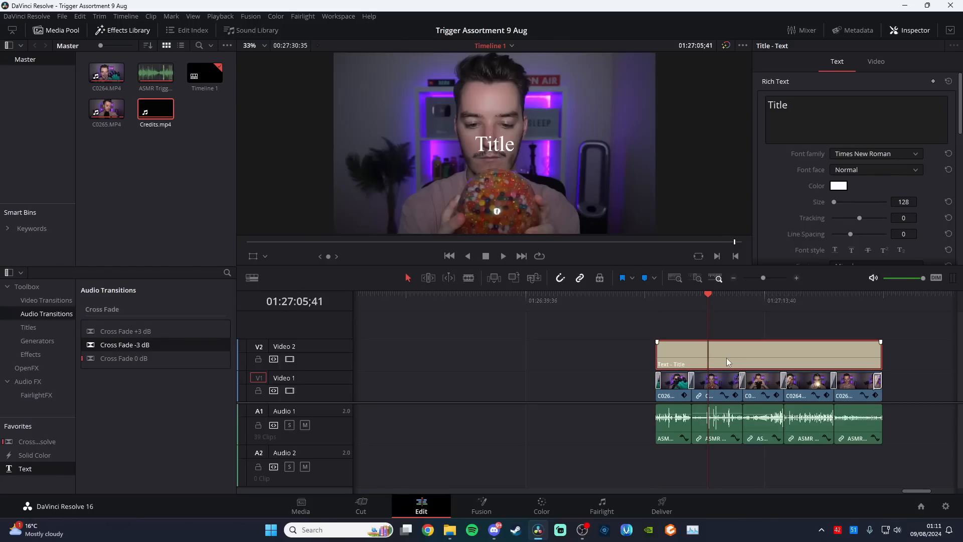
click(882, 155)
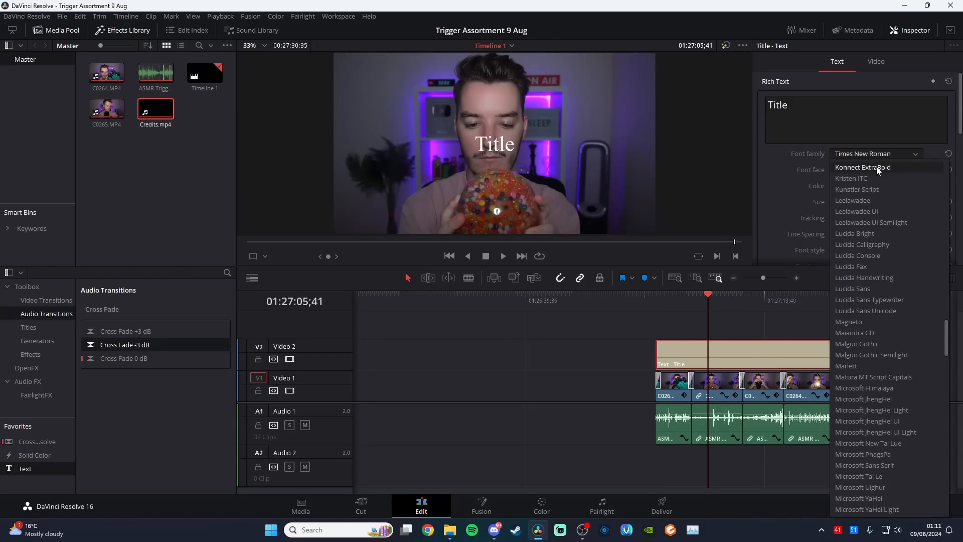
click(878, 168)
drag(856, 111, 752, 105)
text(PREVIEW)
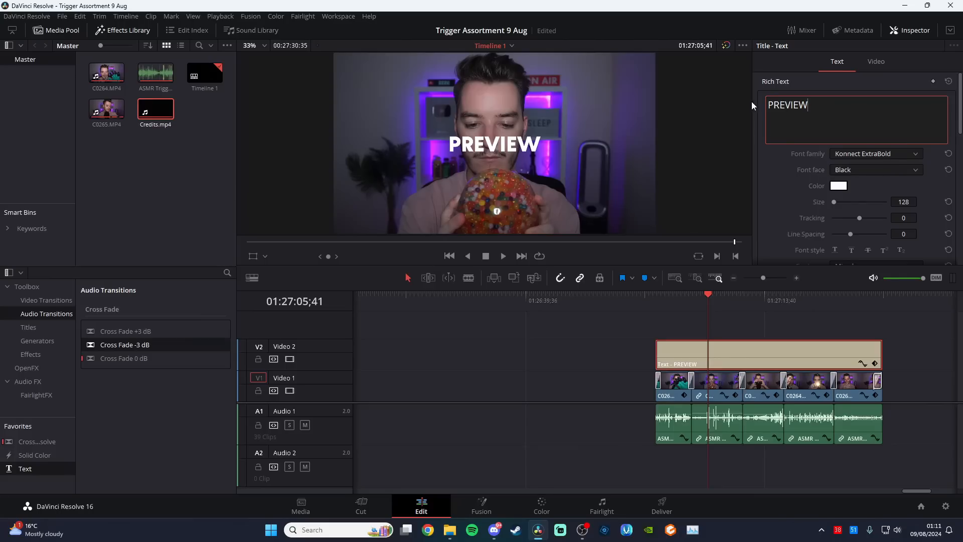
drag(901, 200, 911, 199)
click(868, 116)
text(...)
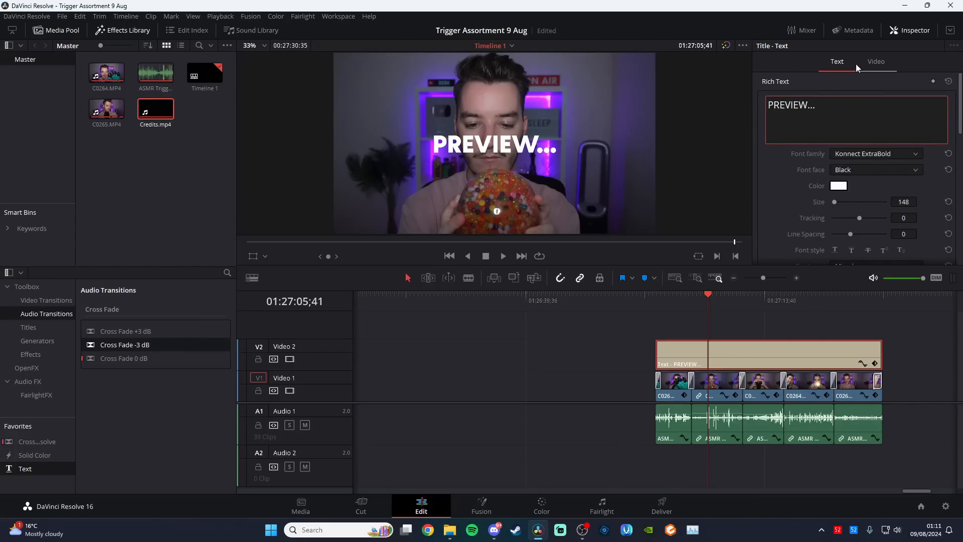
Set the PREVIEW... title's zoom to 0.900, position to X -601 and Y 467, and opacity to about 68, and scrub through it
click(880, 62)
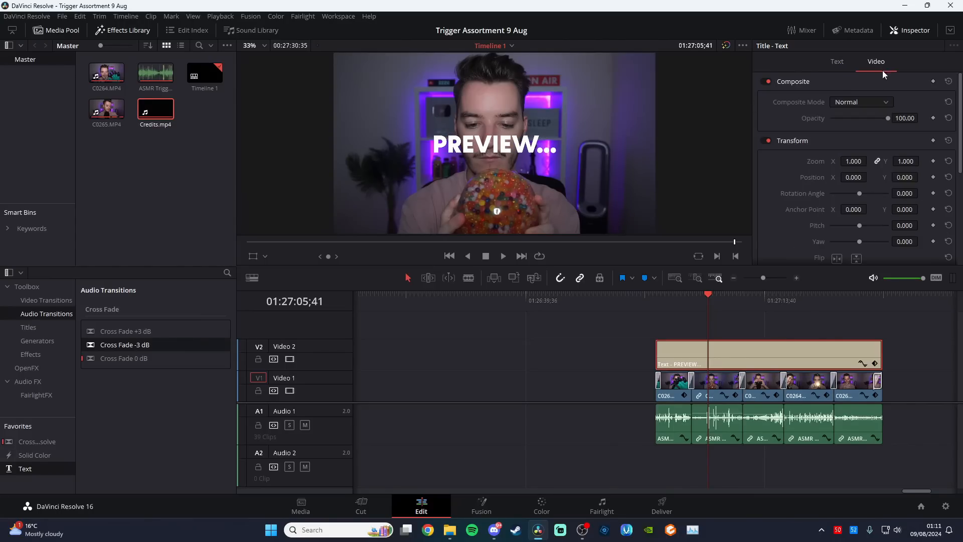
drag(908, 177, 921, 177)
drag(858, 179, 834, 179)
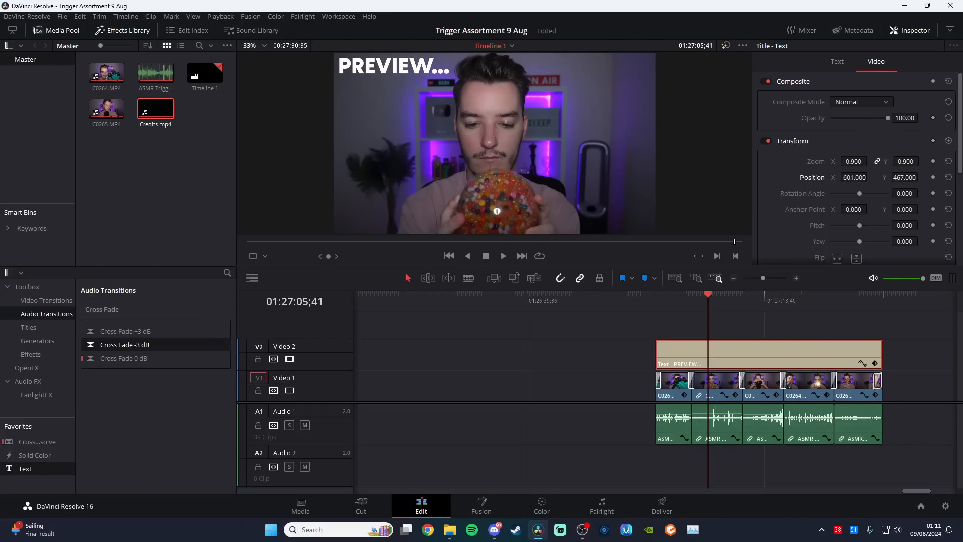
drag(908, 118, 902, 118)
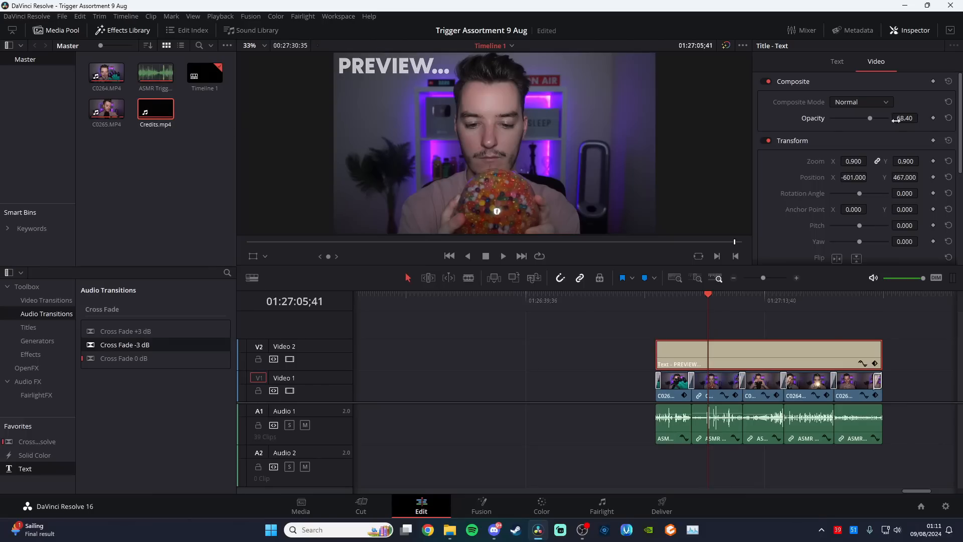
drag(715, 299, 817, 314)
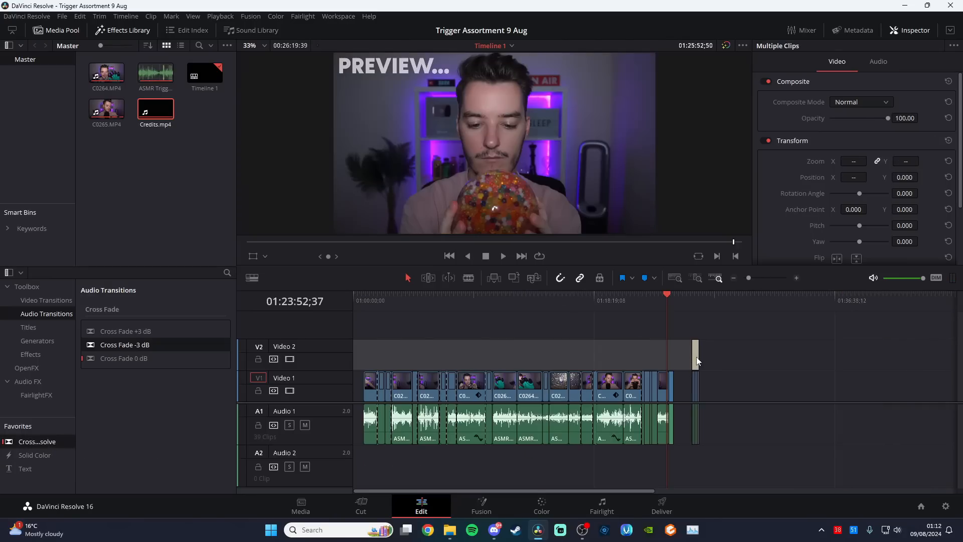
Move the preview clips with their title to the start of the timeline and slide the main video directly against them
drag(697, 361, 329, 346)
click(365, 301)
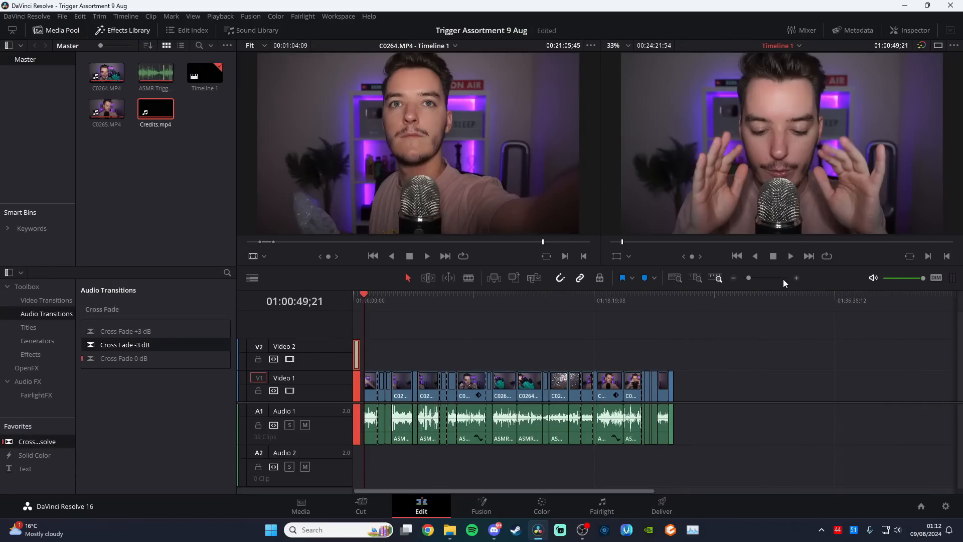
click(797, 278)
drag(655, 375, 535, 382)
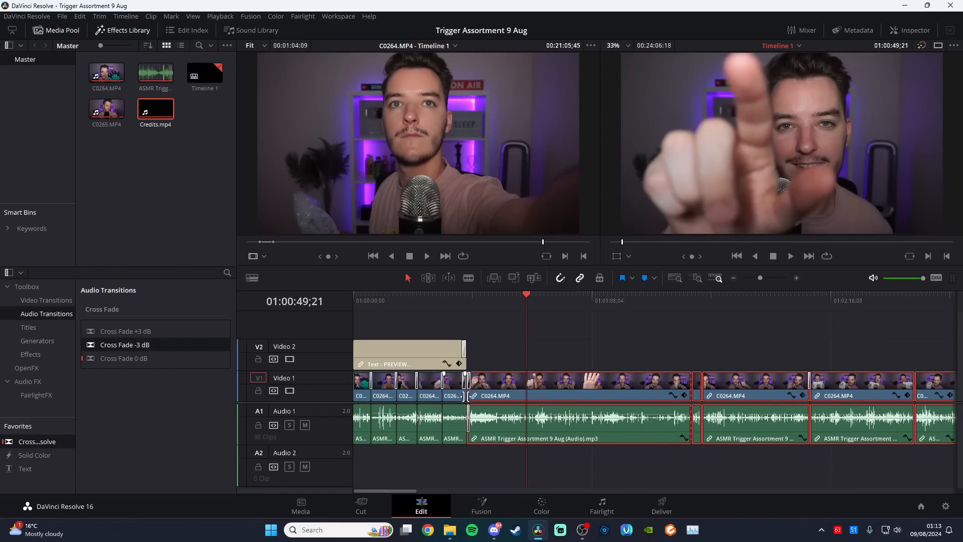
Play back the preview intro from the start of the timeline
drag(425, 302, 276, 302)
click(551, 350)
click(911, 30)
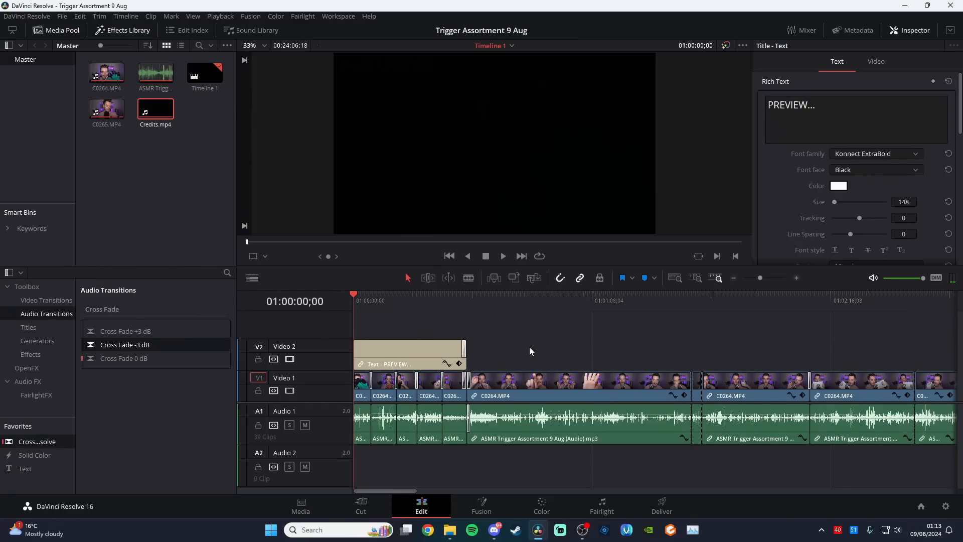
key(space)
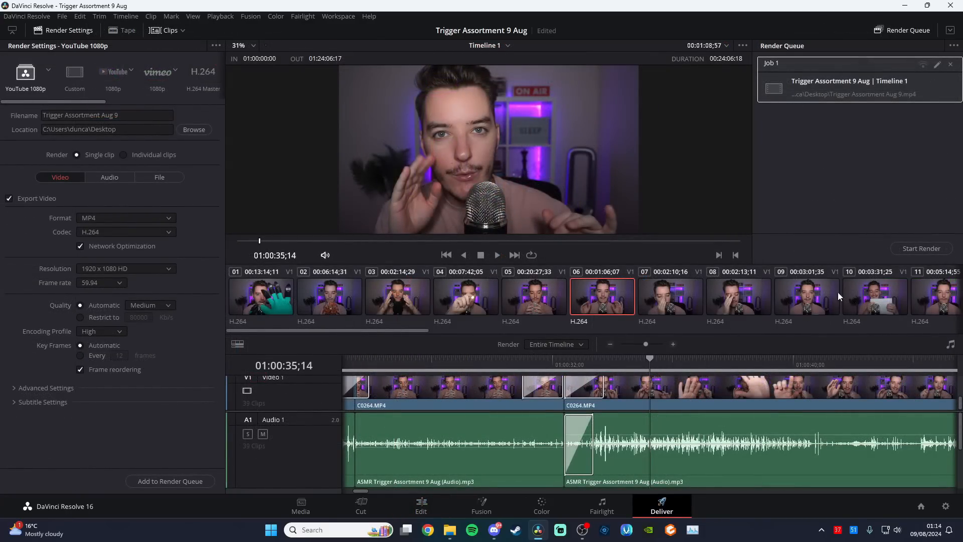
Render the queued timeline job and add the exported Trigger Assortment Aug 9.mp4 to the upload in YouTube Studio
click(913, 249)
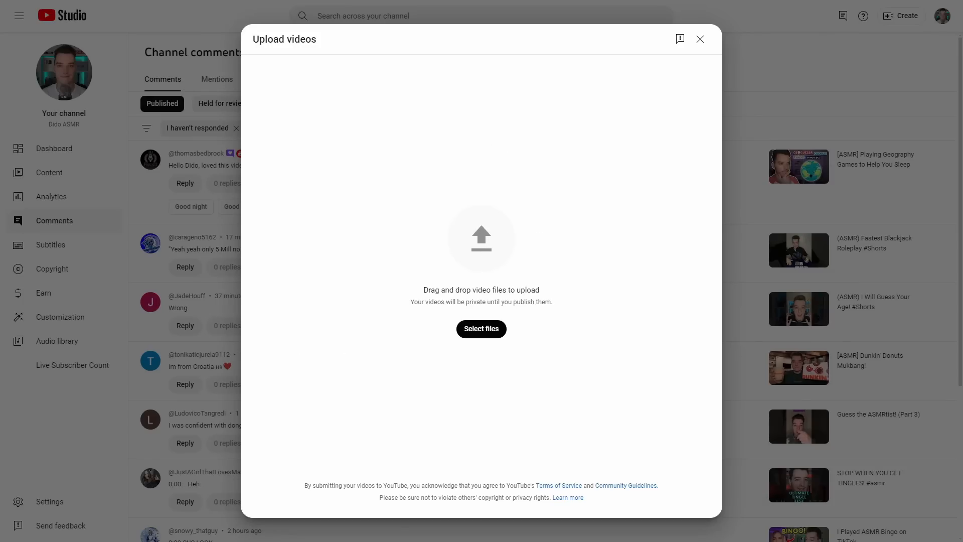
drag(617, 232, 473, 217)
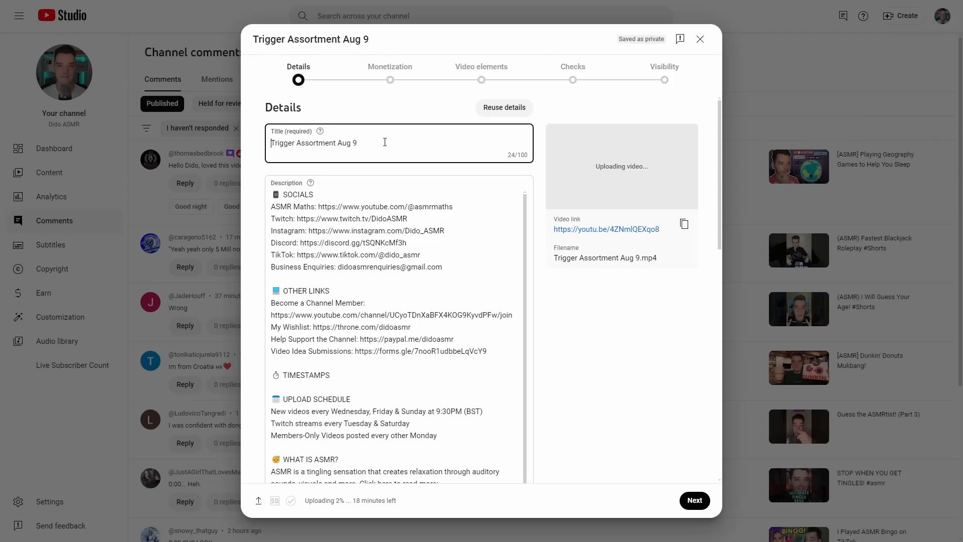
Replace the video's title with "If You Watch This ASMR You Will SLEEP"
triple_click(385, 142)
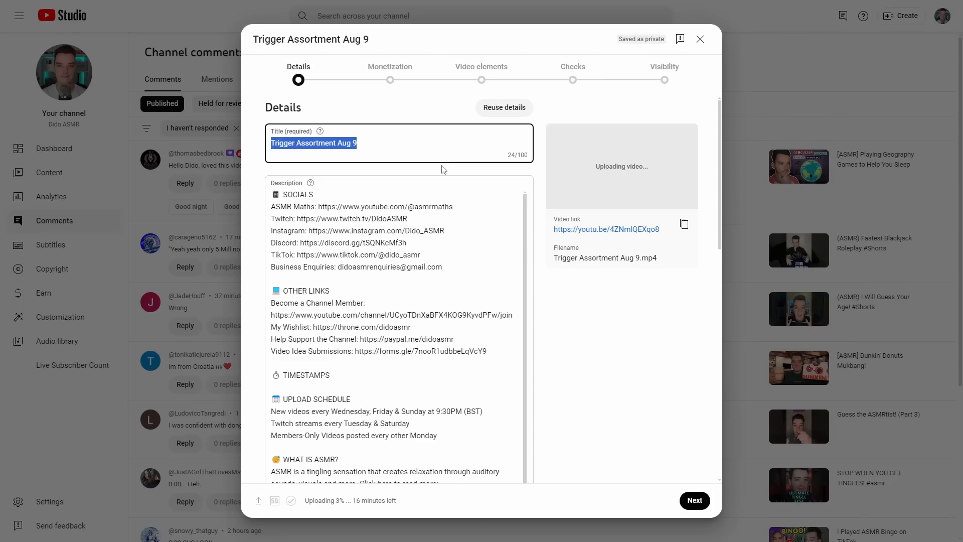
text(If You Watch )
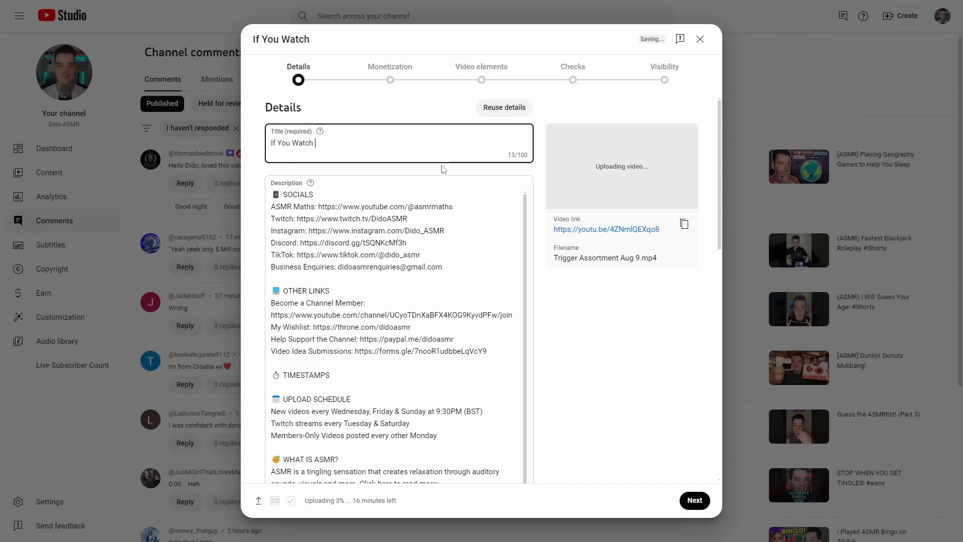
text(This ASMR You W)
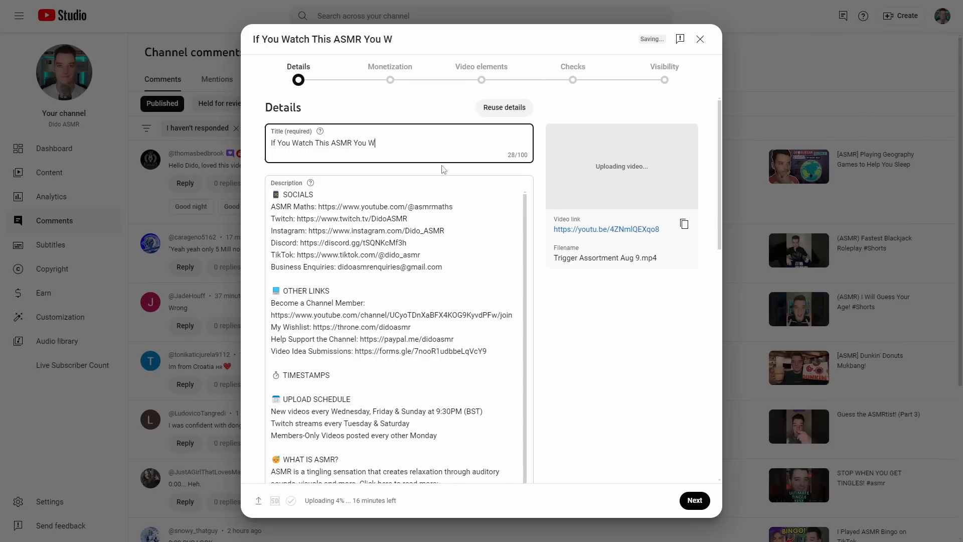
text(ILL Sleep)
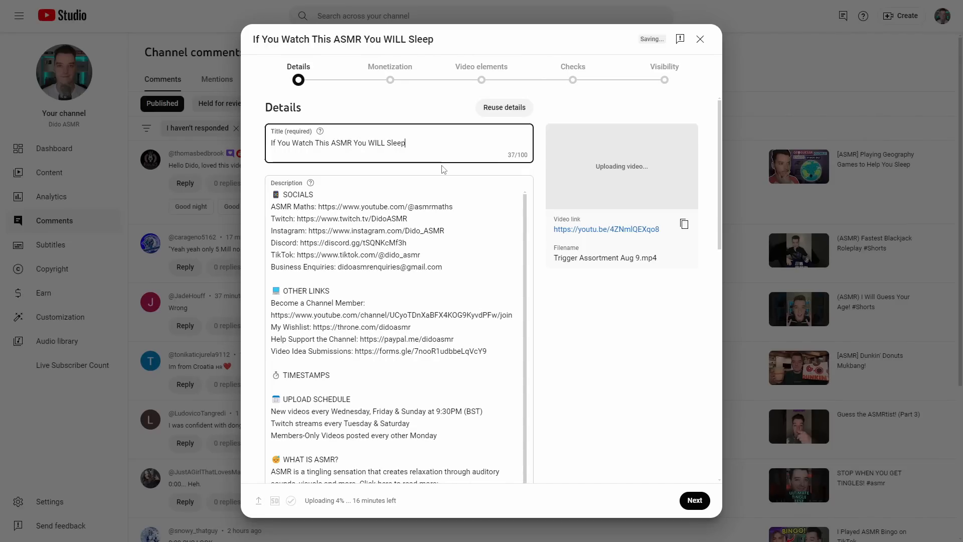
key(BackSpace)
key(BackSpace)
key(BackSpace)
key(BackSpace)
key(BackSpace)
key(BackSpace)
key(BackSpace)
key(BackSpace)
text(ill SLEEP)
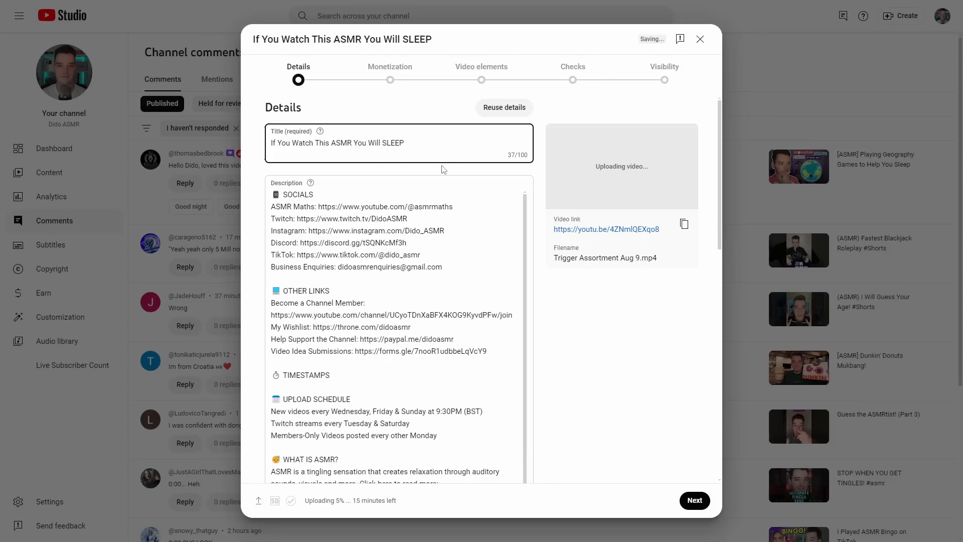
Insert two blank lines at the start of the description, above the SOCIALS section
click(275, 197)
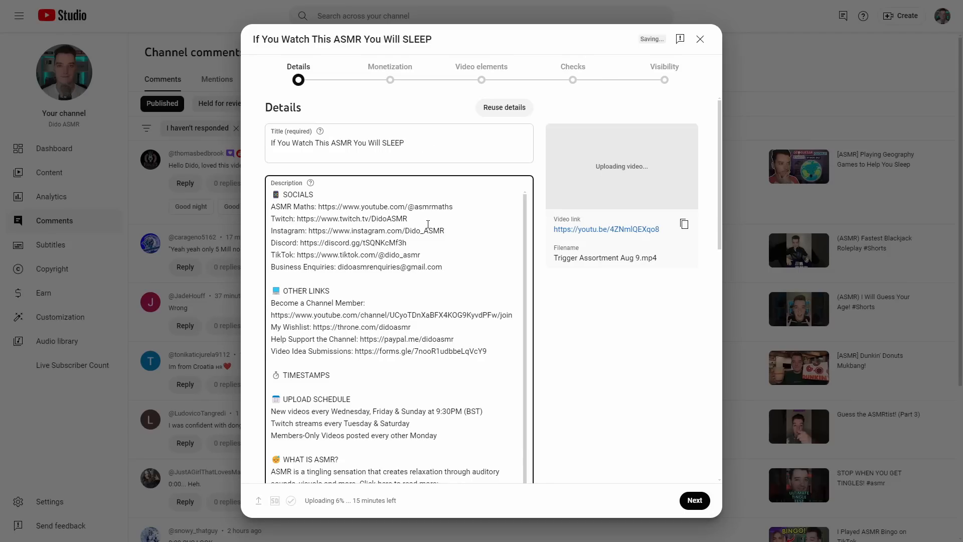
key(Return)
key(Return)
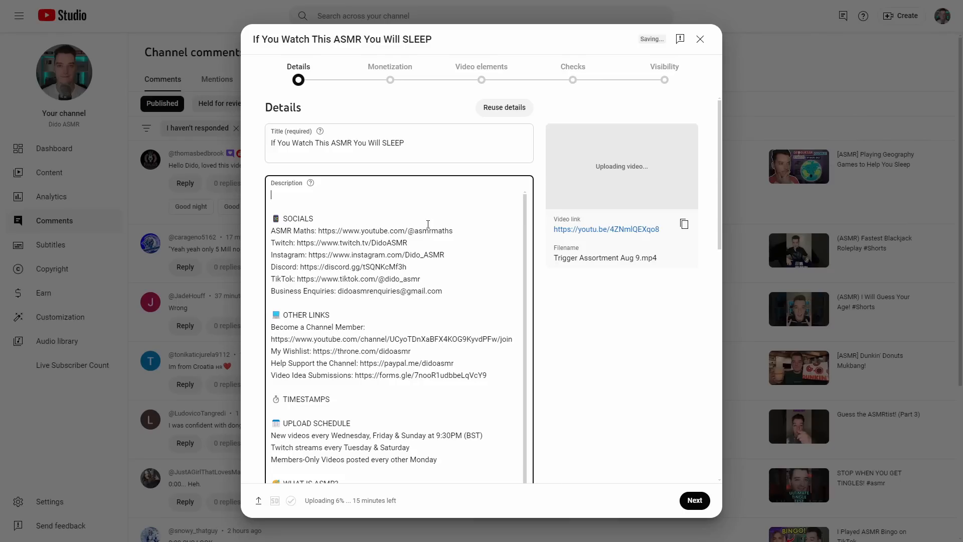
Complete the hashtags at the end of the description as #ASMR #Relaxing #Sleep
scroll(310, 306, down, 2)
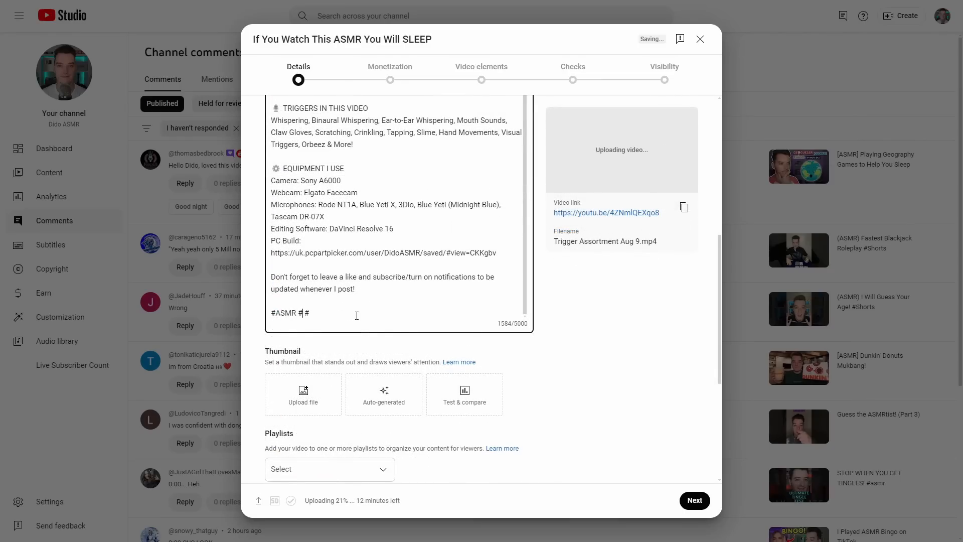
text(Relaxing #Slee)
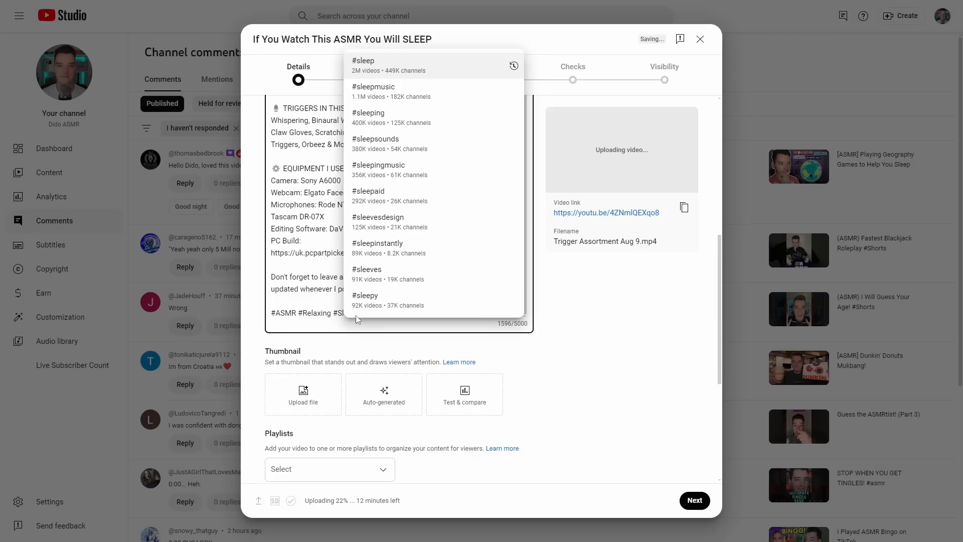
text(p)
click(476, 369)
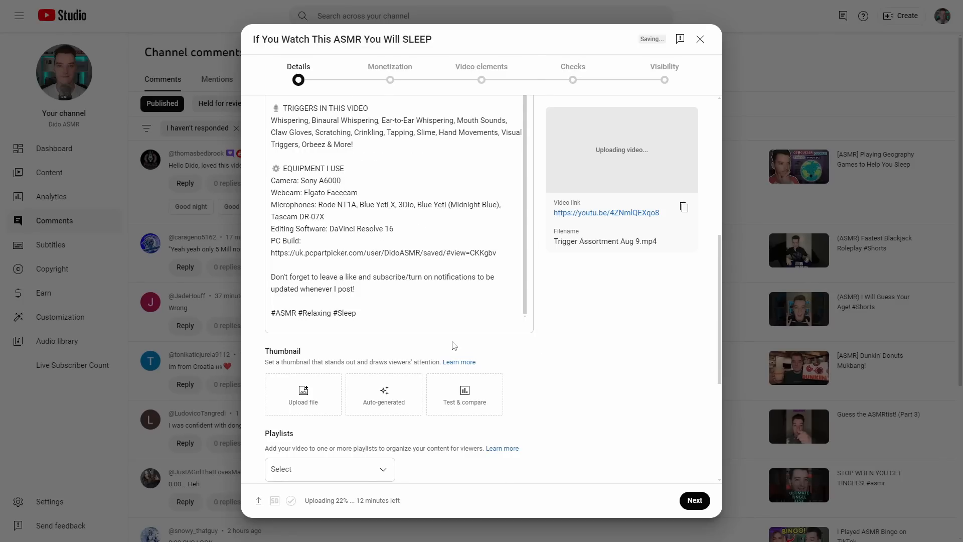
View the Test & compare option for the video's thumbnail and close it without adding images
scroll(455, 346, down, 2)
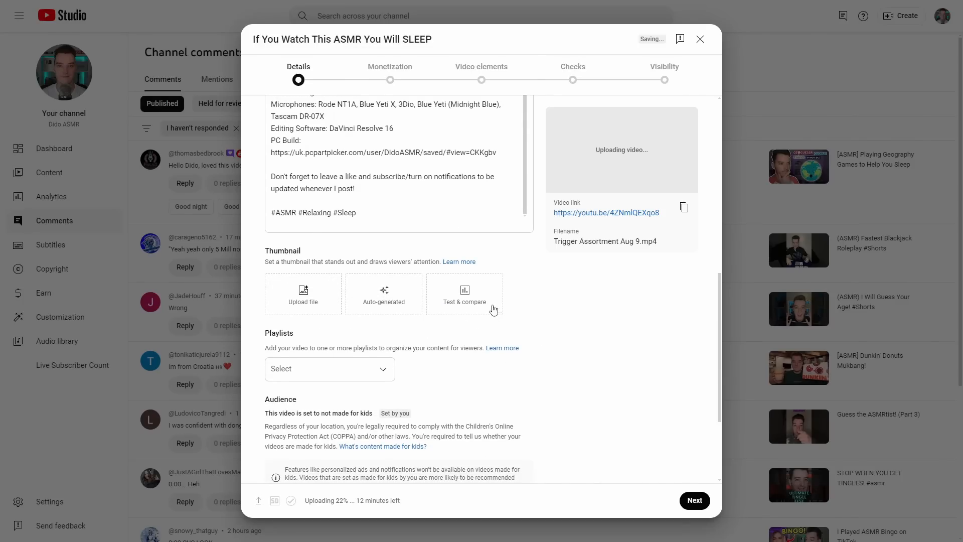
click(466, 294)
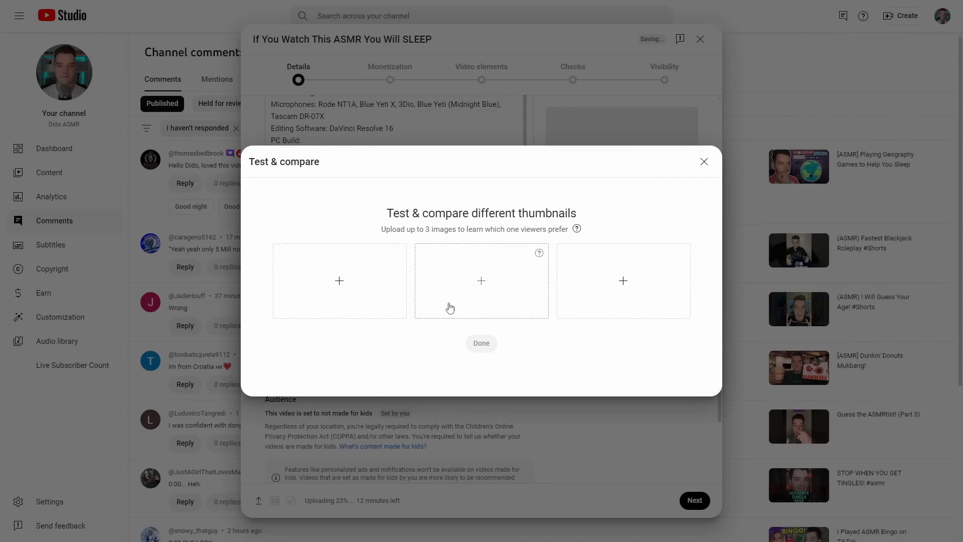
click(705, 162)
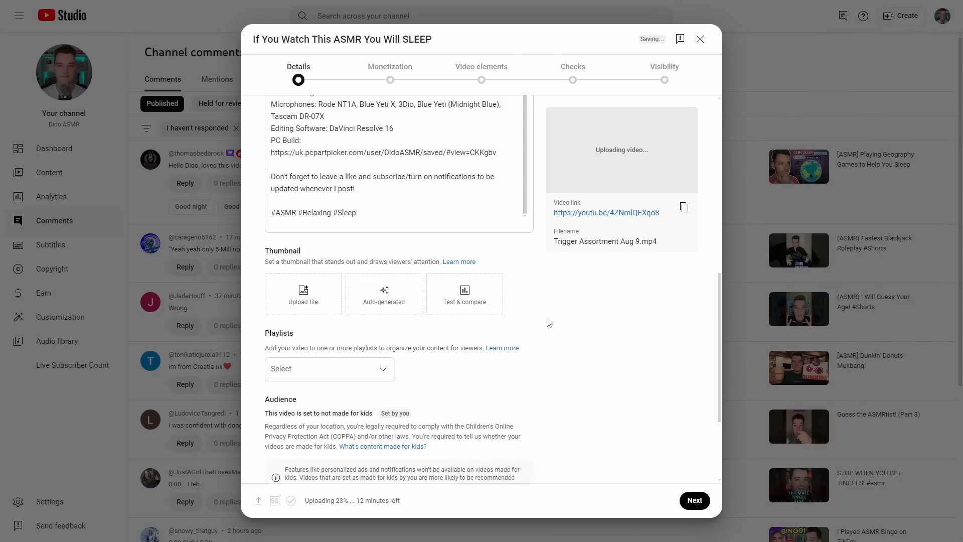
Show the additional video details and answer No to the altered content question, leaving the remaining settings as they are
scroll(439, 321, down, 2)
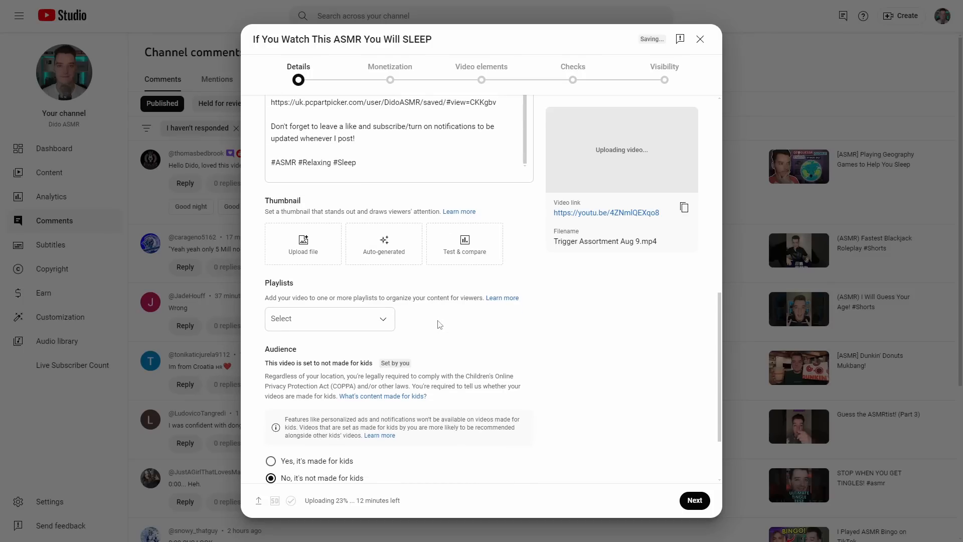
scroll(466, 254, down, 1)
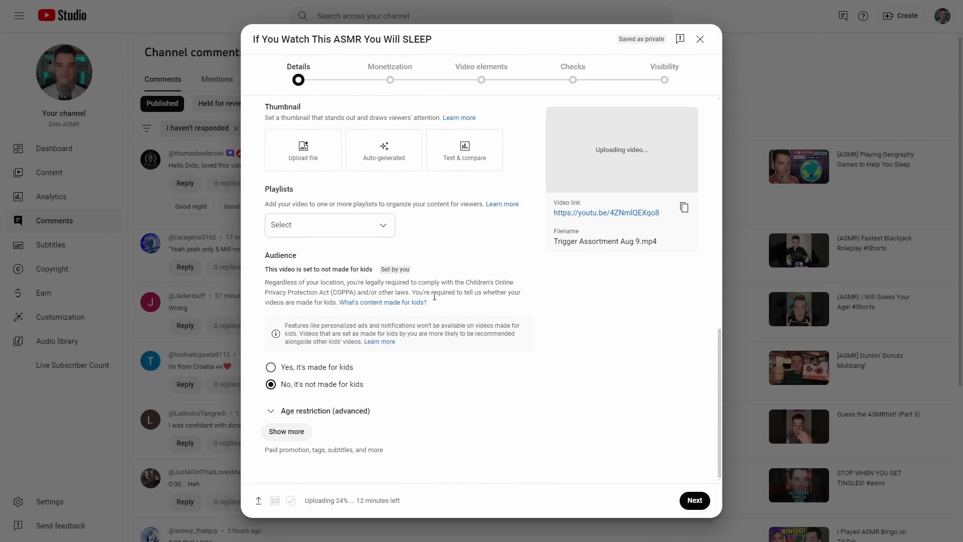
click(301, 432)
scroll(367, 371, down, 5)
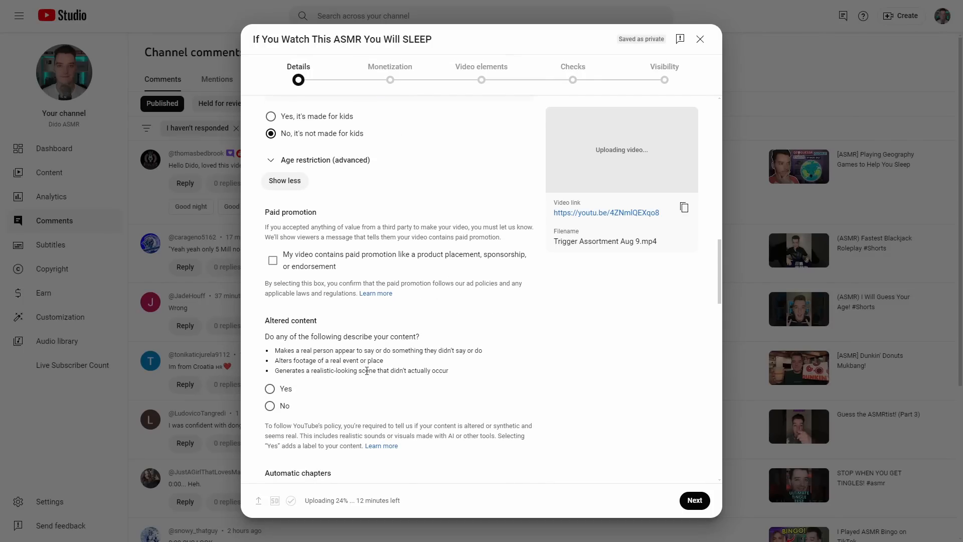
scroll(347, 341, down, 2)
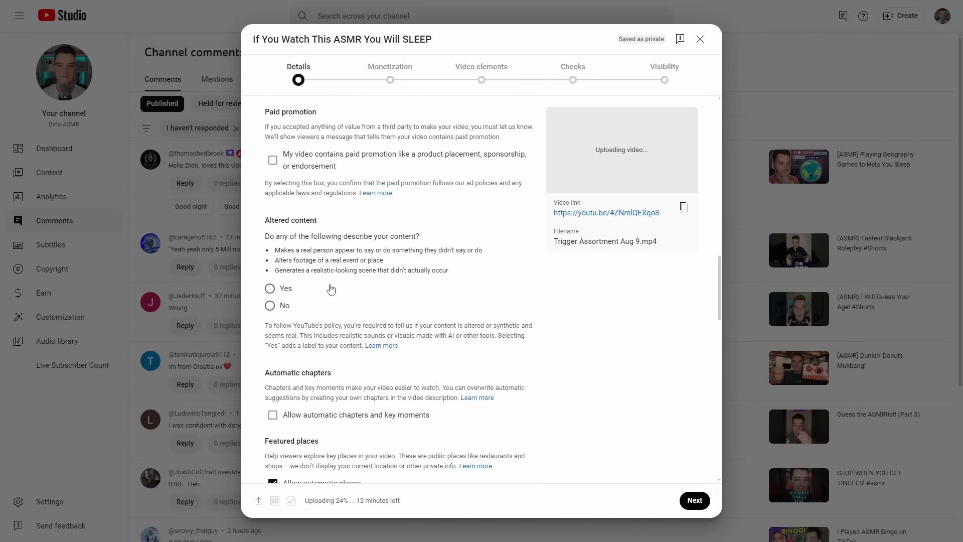
click(291, 307)
scroll(318, 302, down, 4)
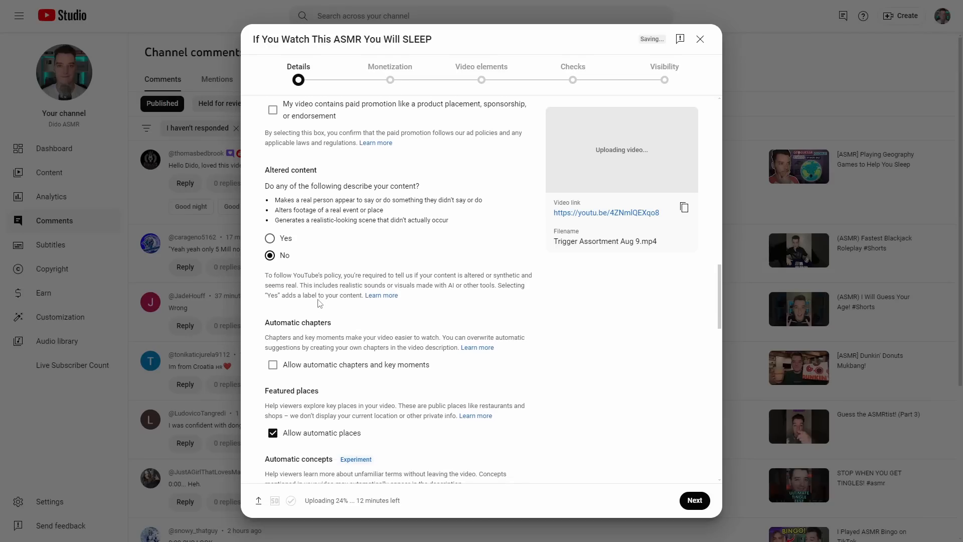
scroll(319, 304, down, 5)
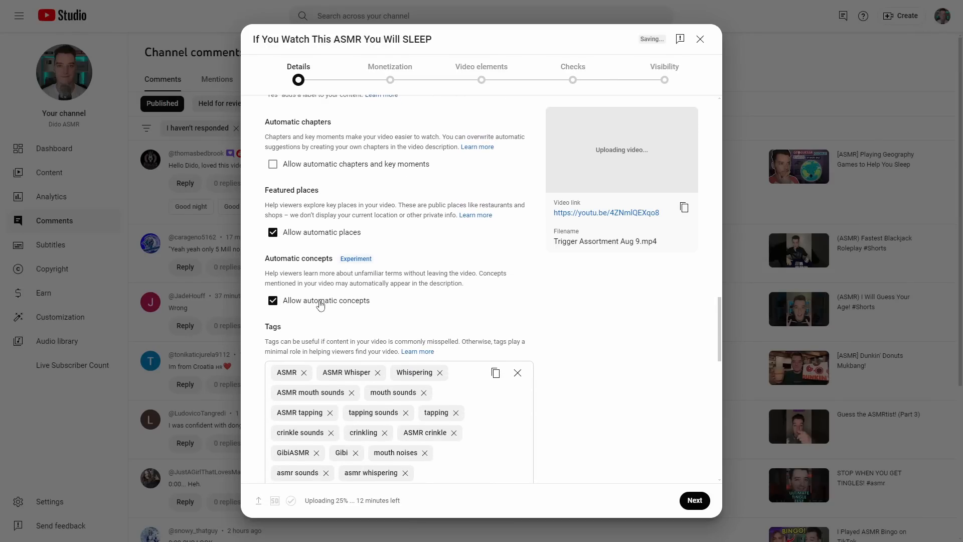
scroll(321, 301, down, 3)
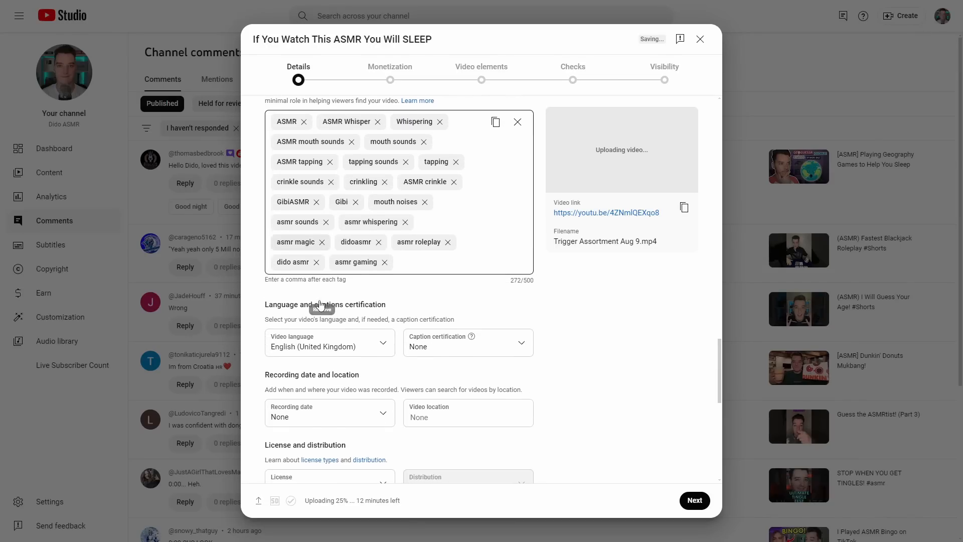
scroll(320, 301, down, 4)
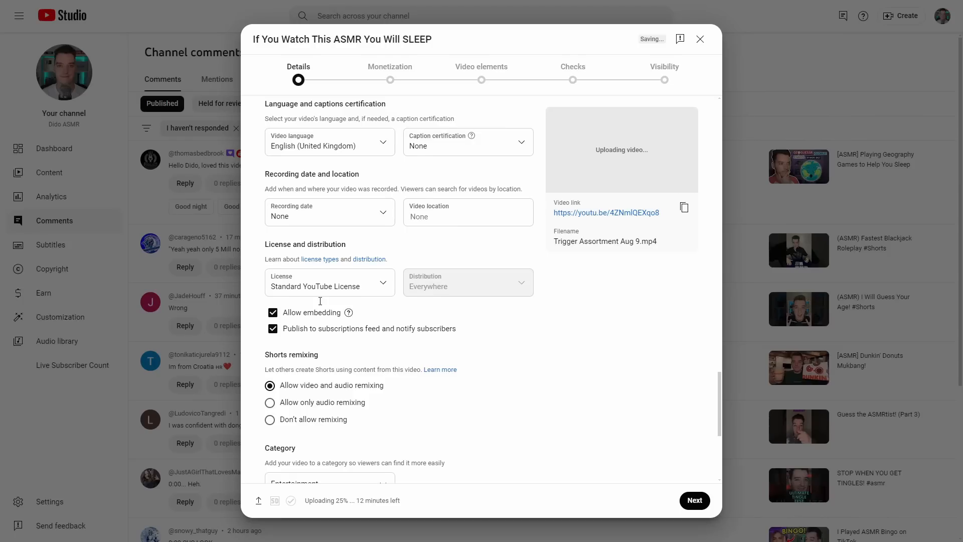
scroll(320, 305, down, 3)
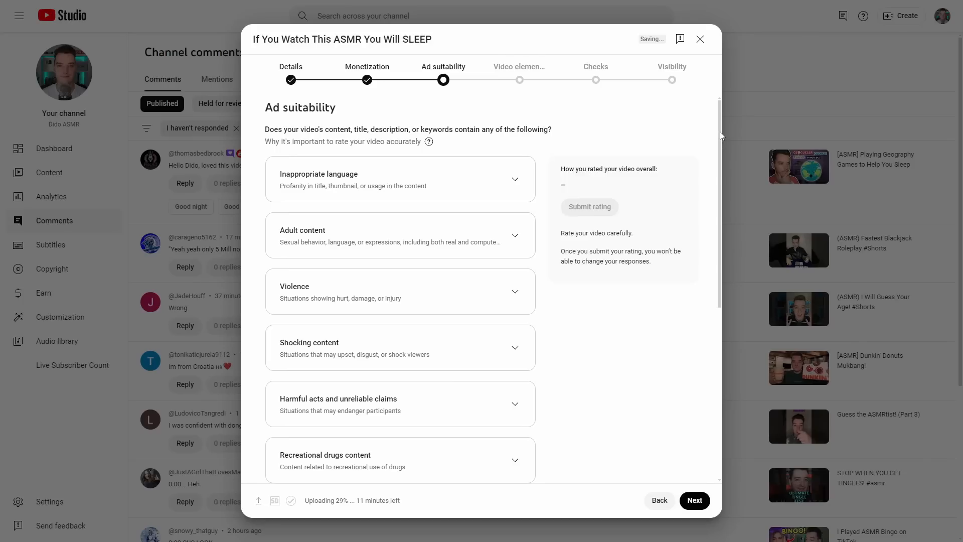
Rate the video's ad suitability as "None of the above", submit the rating and continue to Video elements
drag(721, 132, 717, 331)
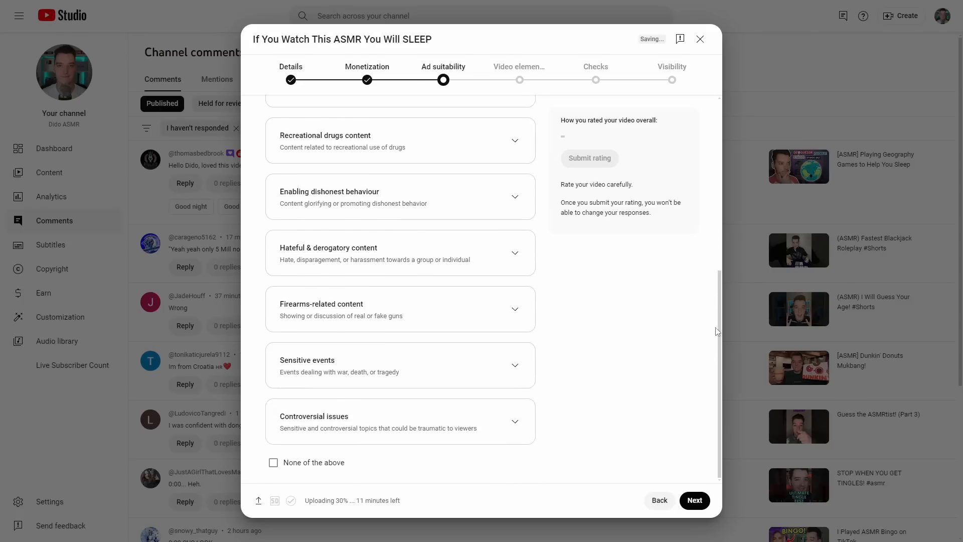
click(327, 463)
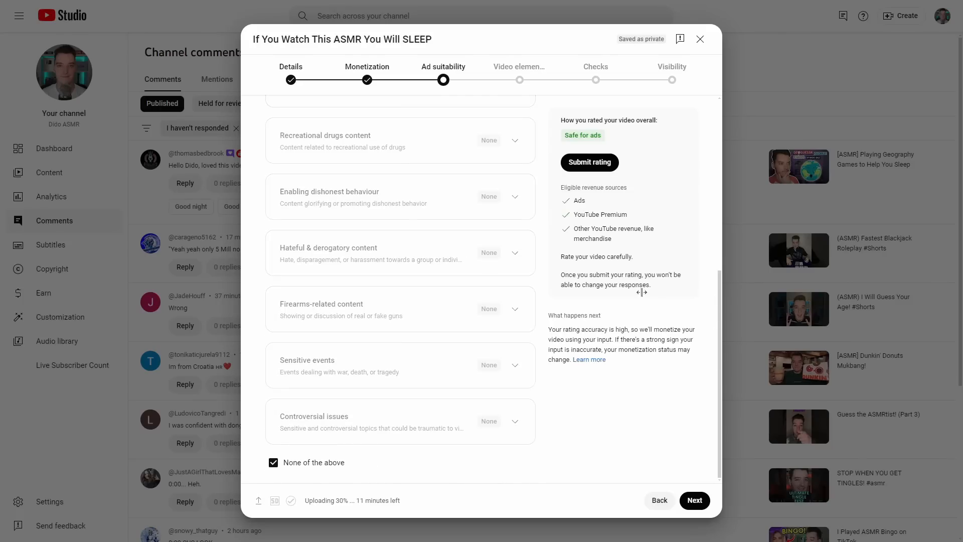
click(602, 164)
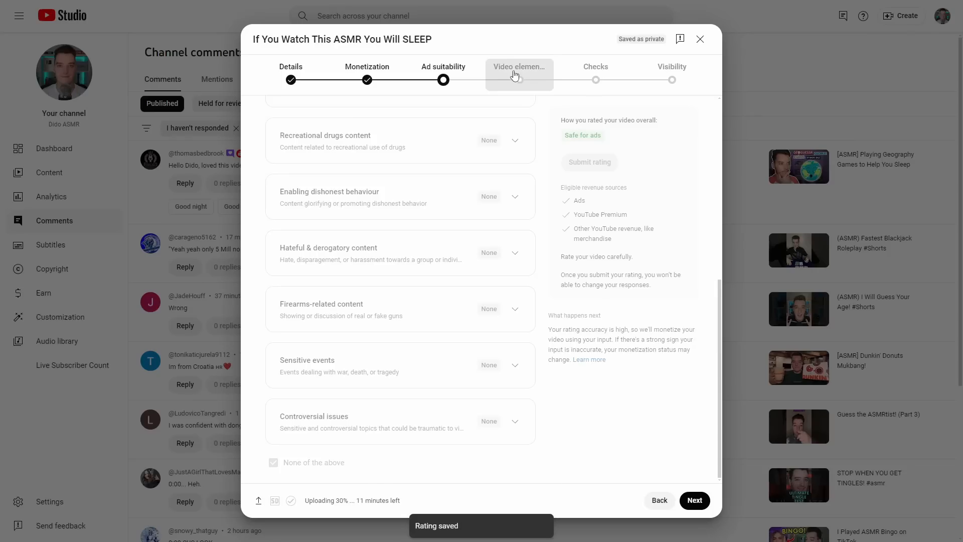
click(693, 503)
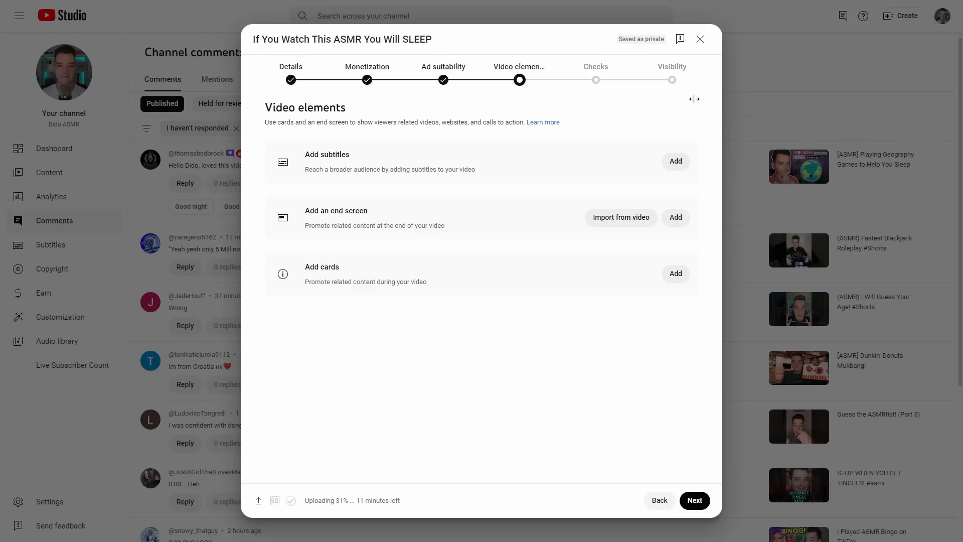
Add a link card at 01:21:27 that points to the channel's YouTube join page
click(677, 273)
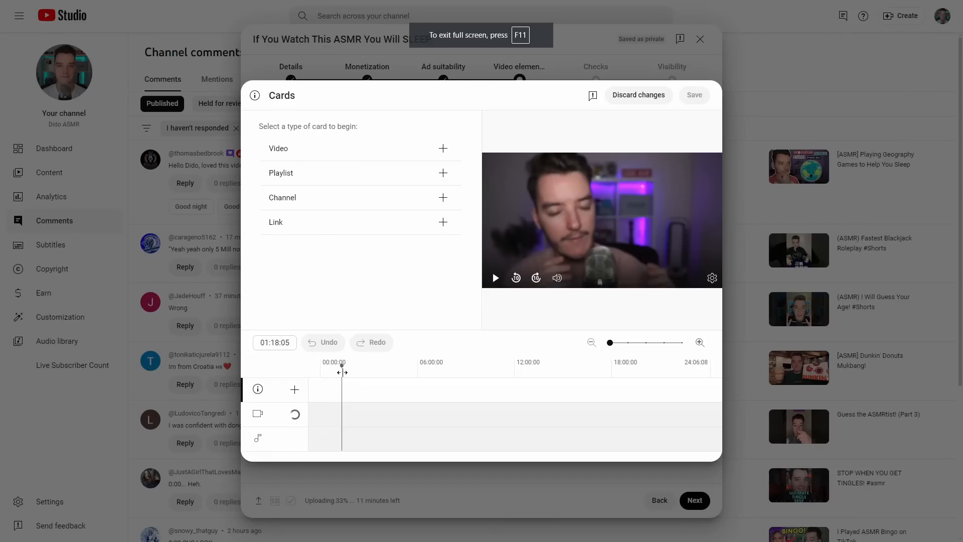
drag(341, 373, 343, 373)
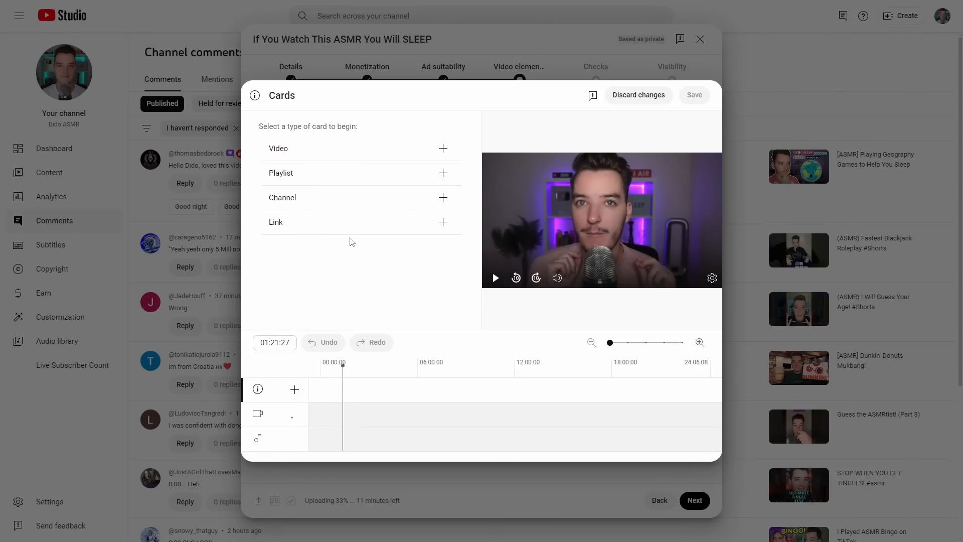
key(ctrl+v)
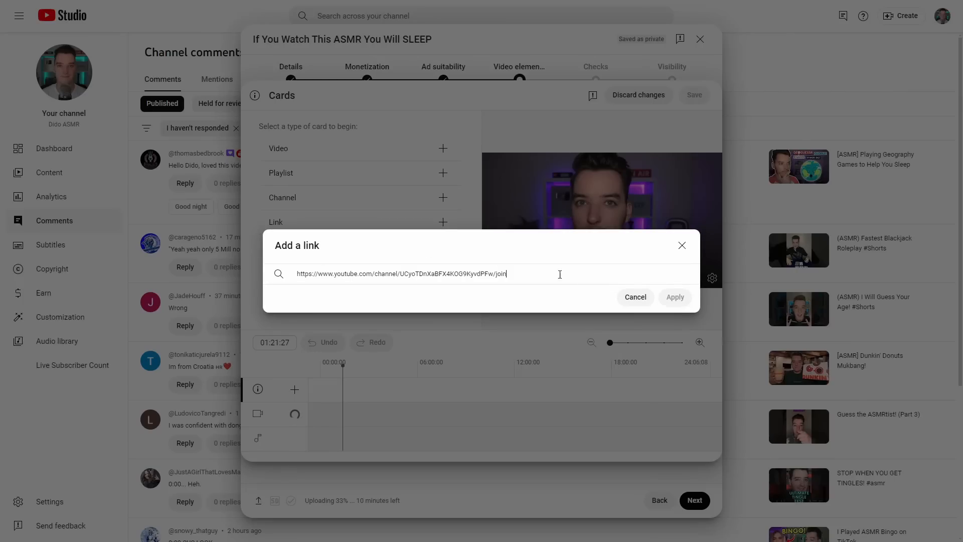
click(675, 297)
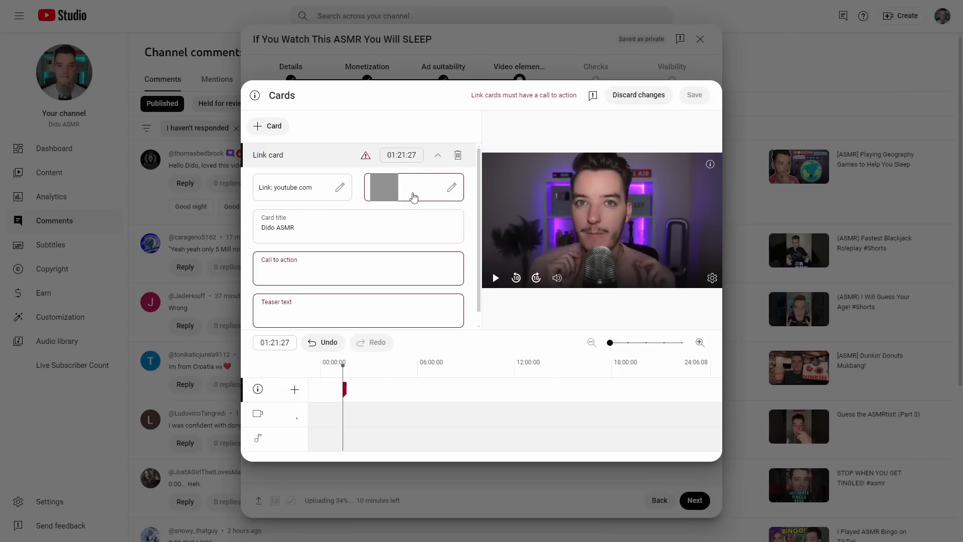
Choose an image for the link card, save the cards and continue to Checks
click(412, 191)
click(291, 173)
click(697, 446)
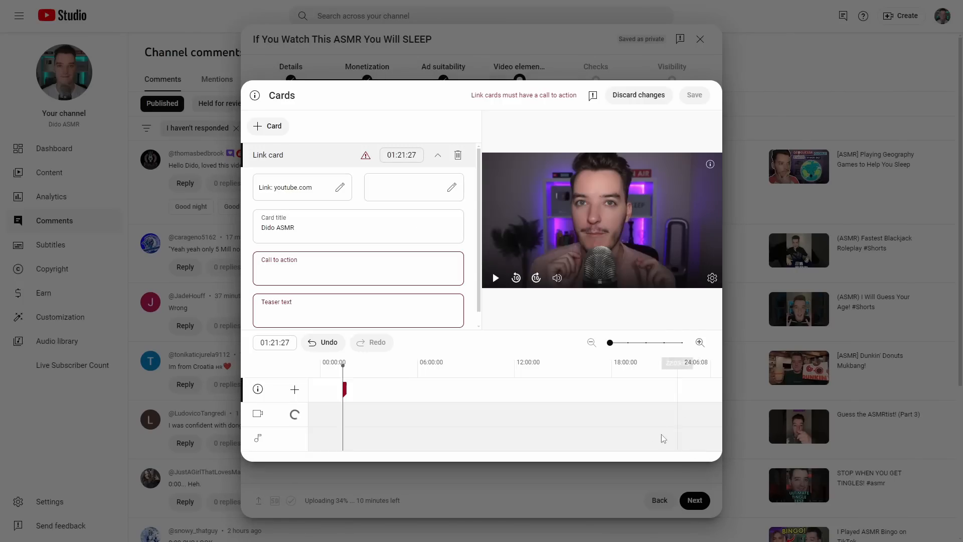
click(693, 95)
click(695, 500)
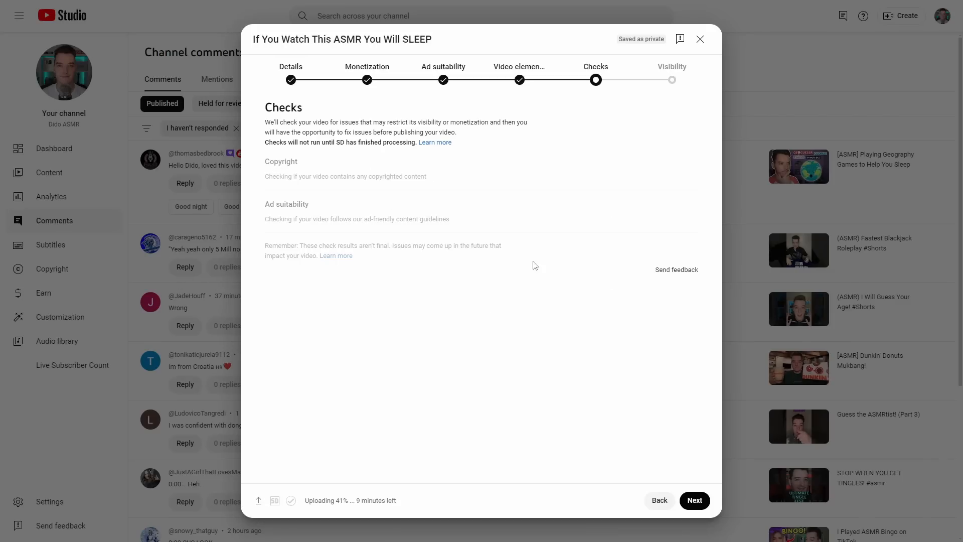
Schedule the video to go from private to public on Aug 9, 2024, and pick its publish time
click(703, 503)
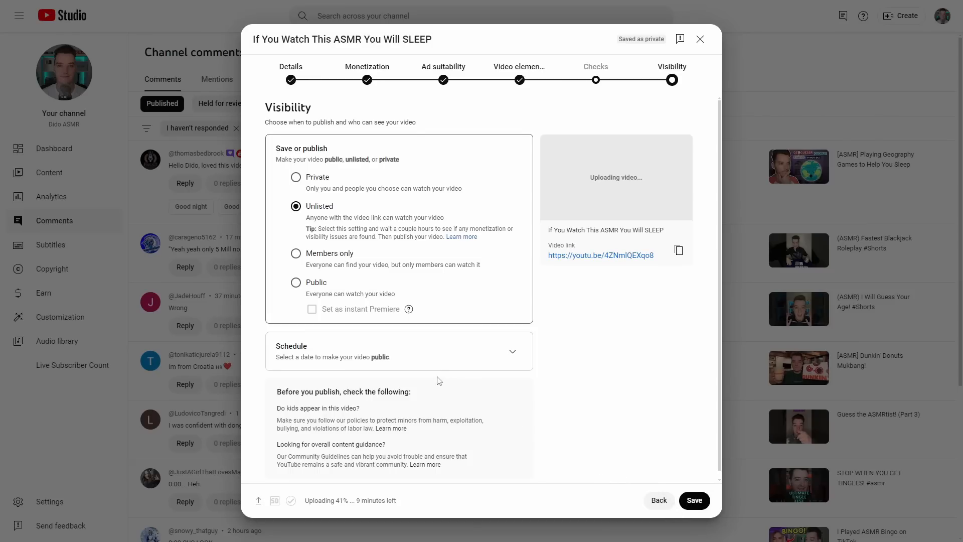
click(512, 352)
click(367, 305)
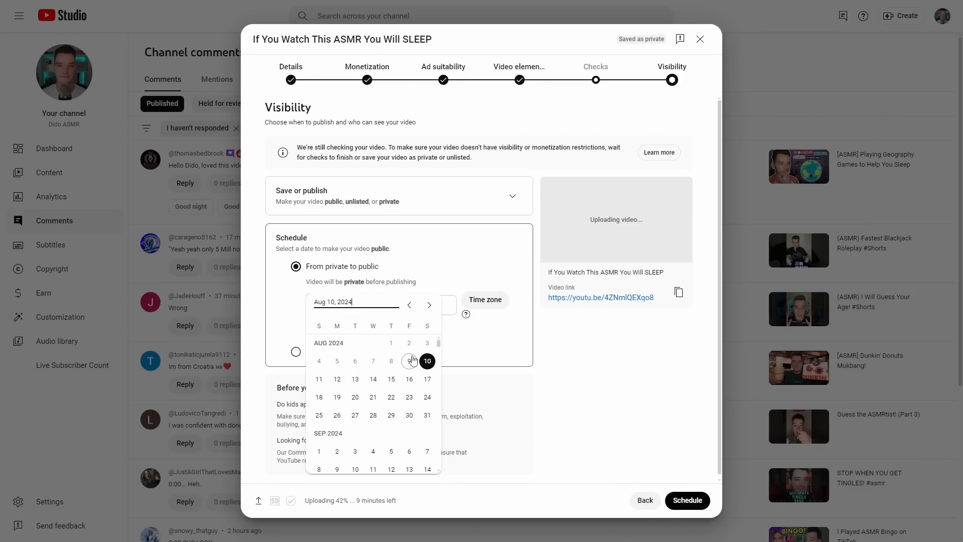
click(410, 359)
click(432, 306)
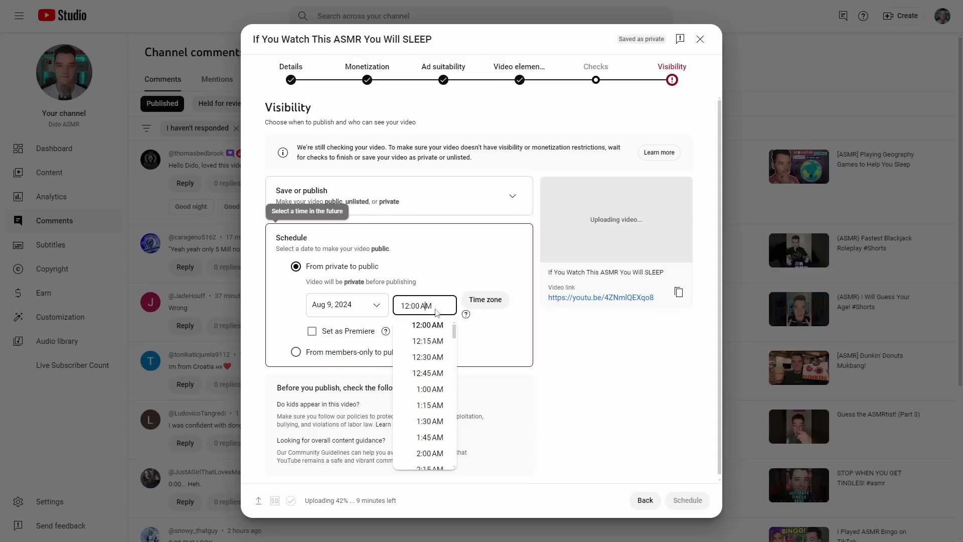
drag(455, 330, 458, 446)
click(442, 439)
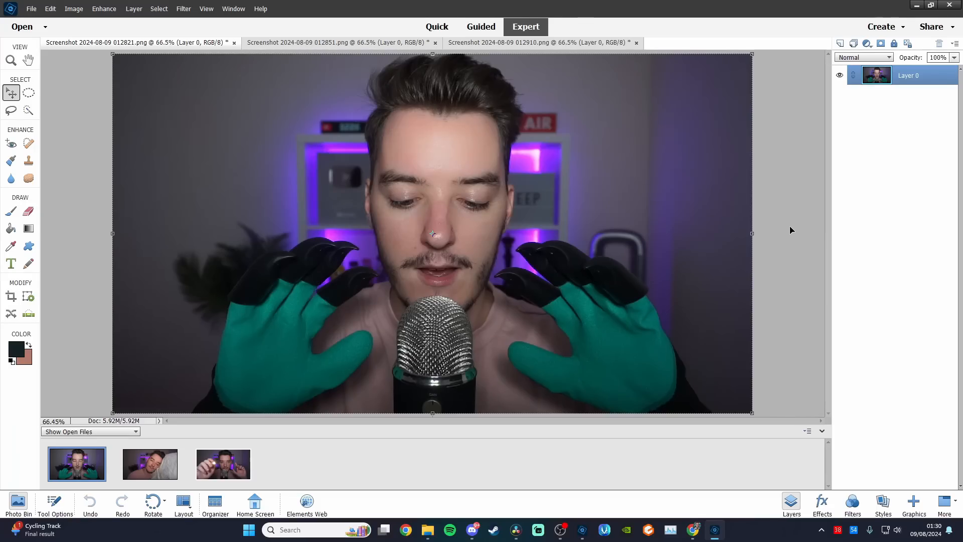
In Photoshop Elements, compare the three open screenshots 012821, 012851 and 012910 as thumbnail images
click(785, 221)
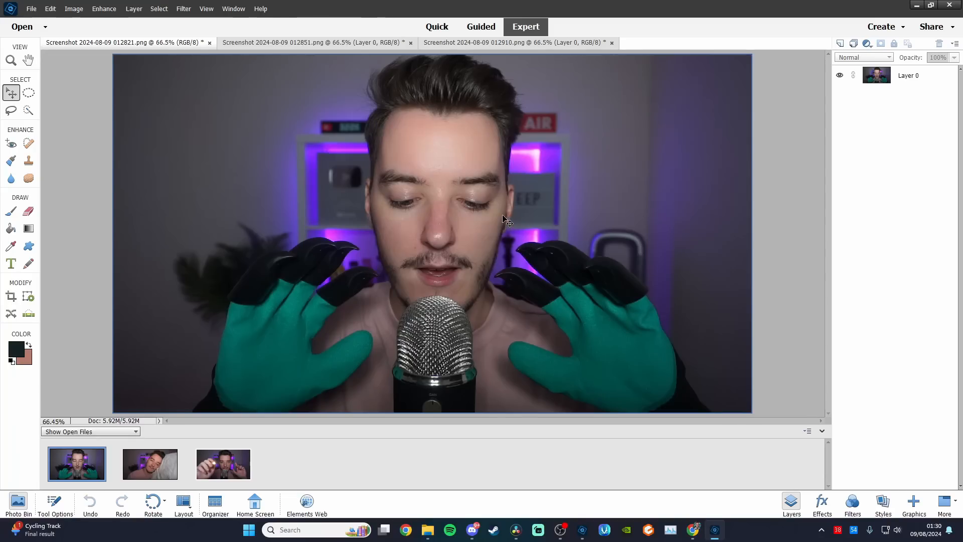
click(391, 43)
click(495, 46)
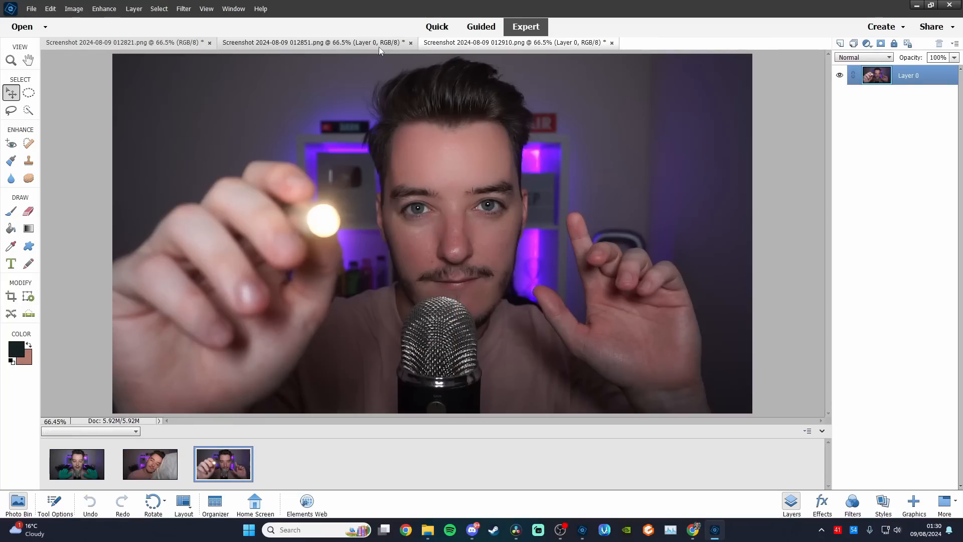
click(379, 48)
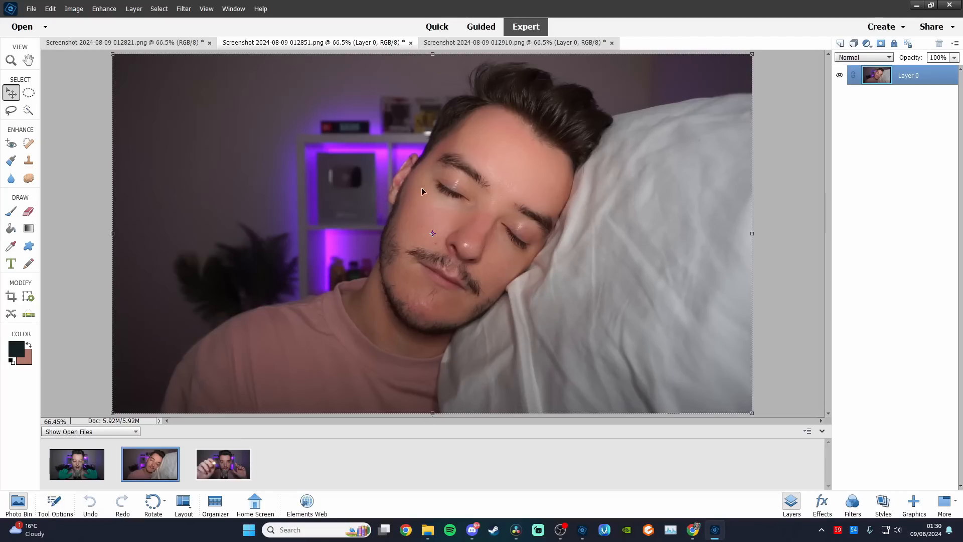
click(153, 48)
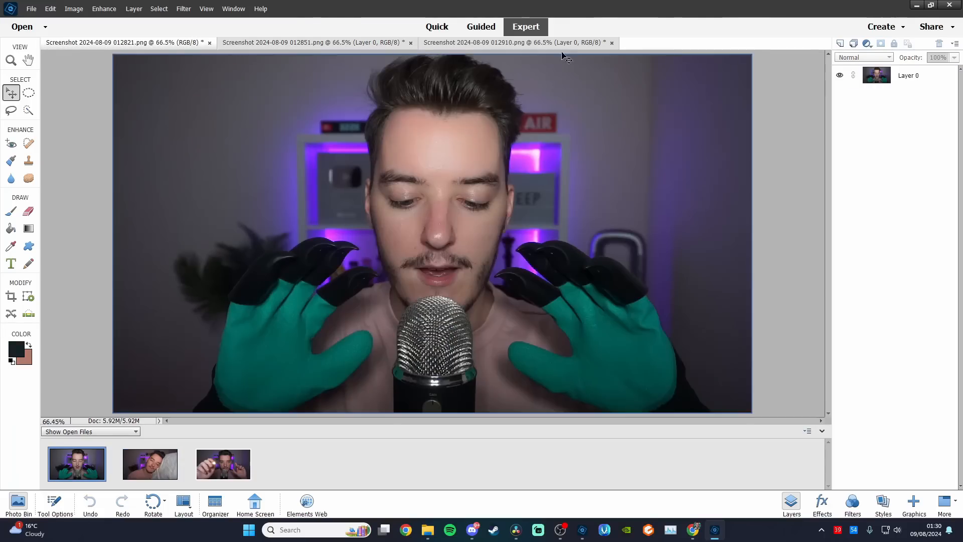
click(561, 46)
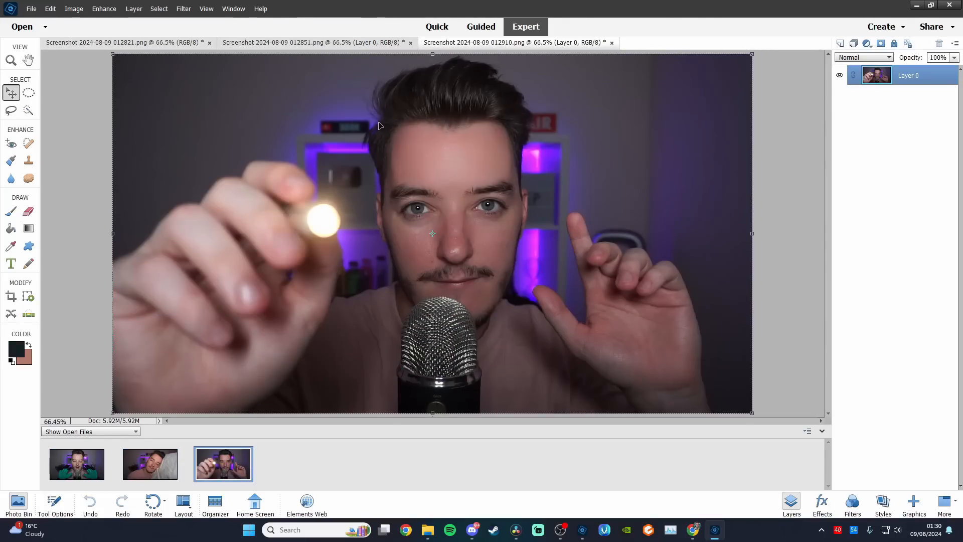
click(180, 45)
click(552, 44)
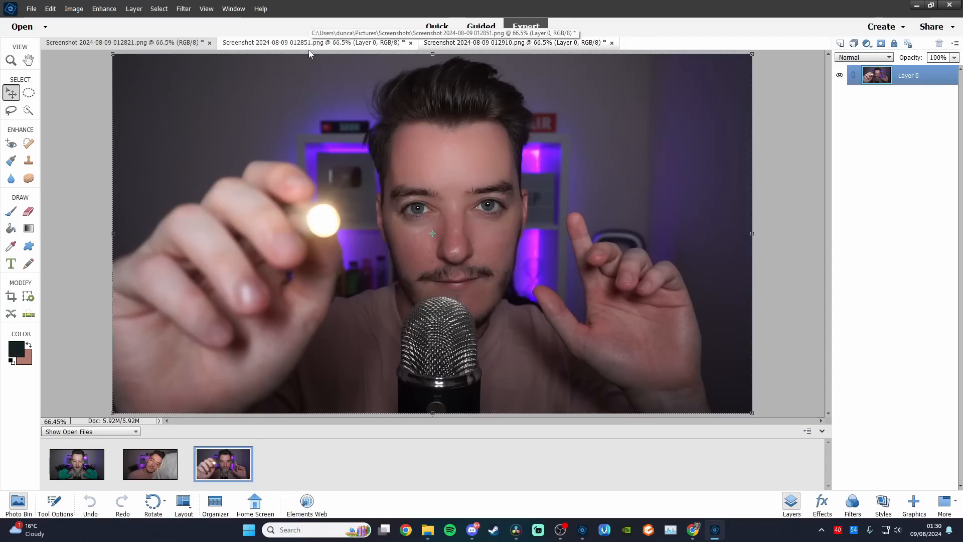
In screenshot 012851, select the man and the pillow on Layer 0 with Quick Selection
click(310, 49)
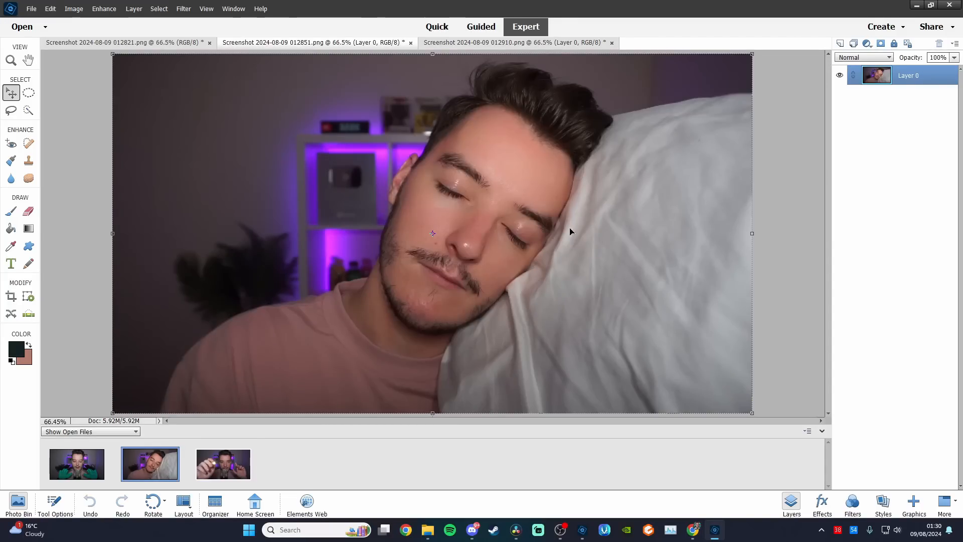
click(788, 205)
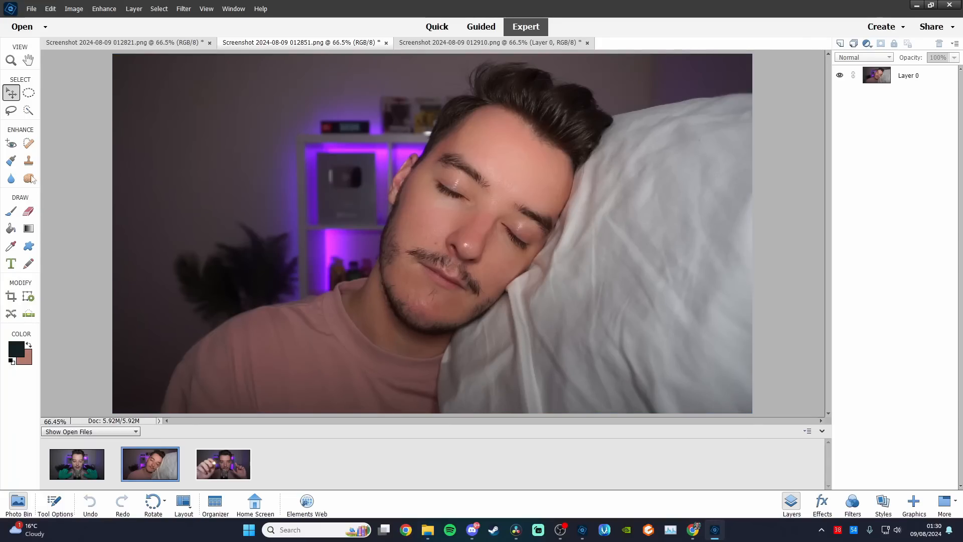
click(29, 110)
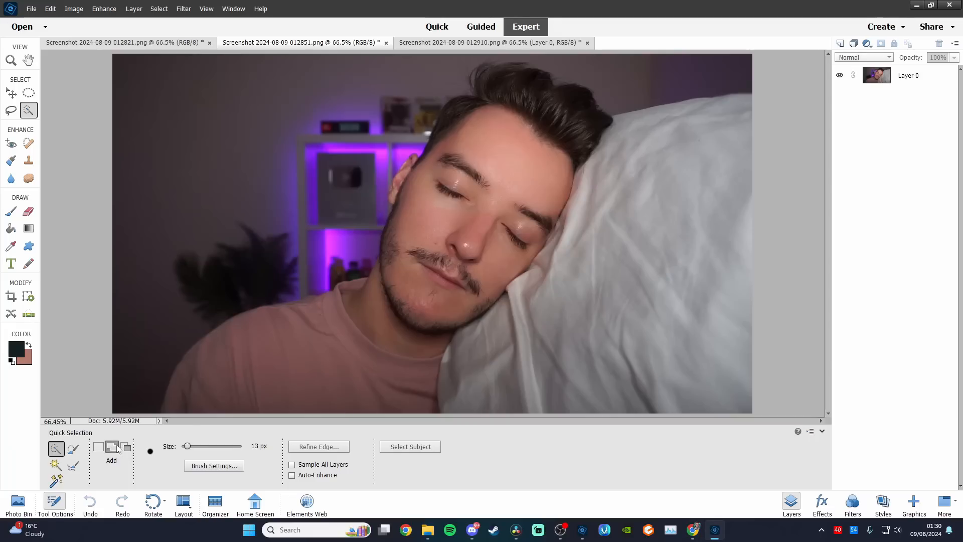
click(877, 80)
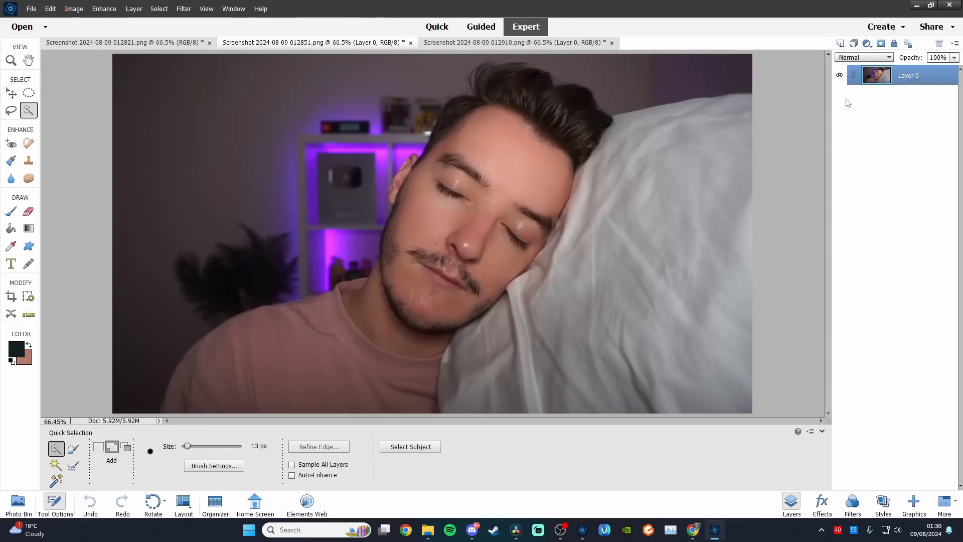
mouse_move(738, 111)
mouse_down()
mouse_move(549, 146)
mouse_move(508, 77)
mouse_move(466, 135)
mouse_move(370, 348)
mouse_move(239, 388)
mouse_move(352, 394)
mouse_up()
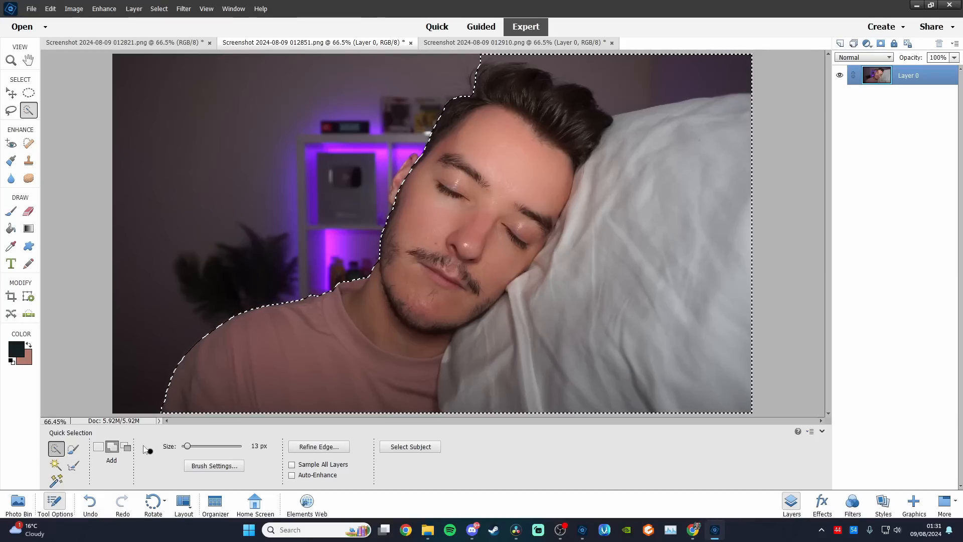
Add the man's ear to the selection and subtract the wall beside the ear and above the hair and pillow
click(129, 449)
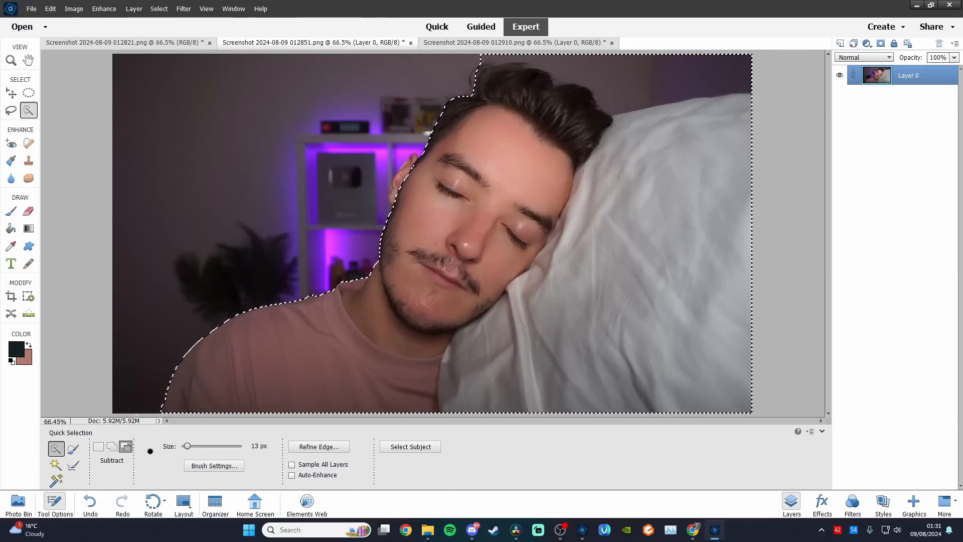
click(112, 447)
click(400, 180)
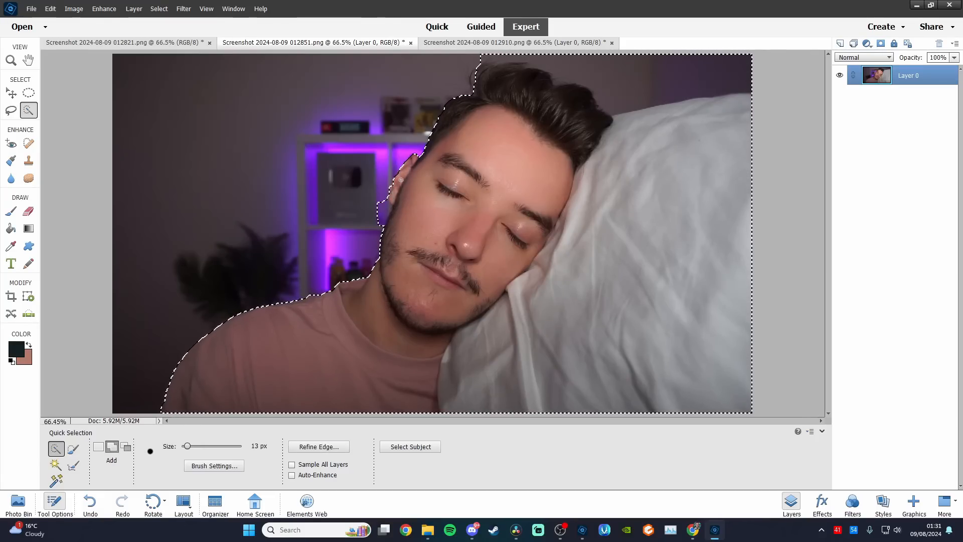
click(126, 446)
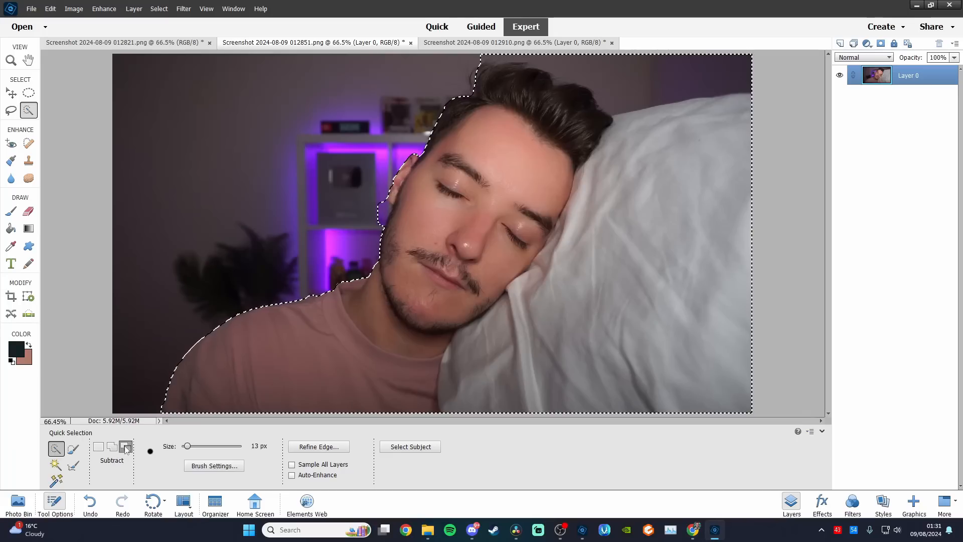
click(386, 202)
mouse_move(483, 60)
mouse_down()
mouse_move(578, 51)
mouse_move(682, 75)
mouse_up()
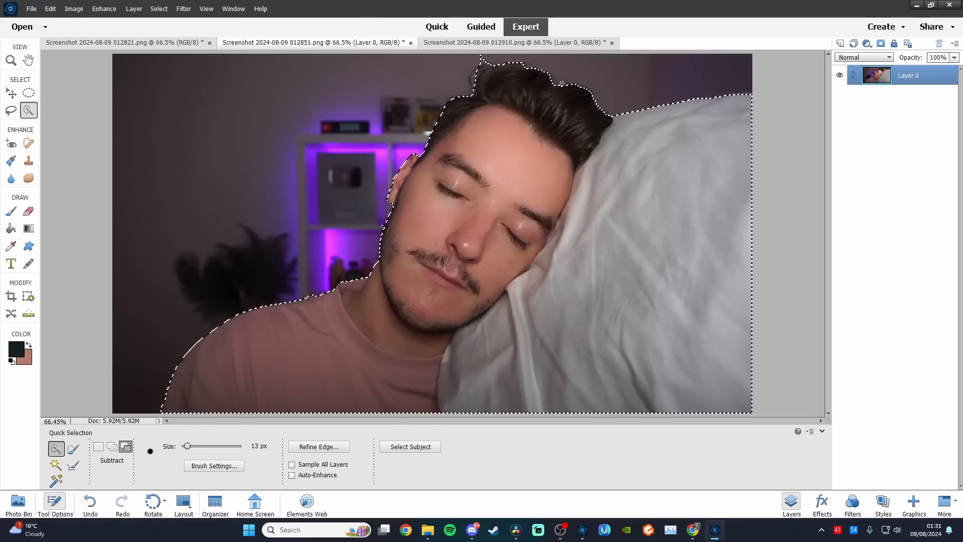
click(481, 60)
Check and refine the selection edge along the man's ear, jaw and shoulder up close
key(ctrl+equal)
key(ctrl+equal)
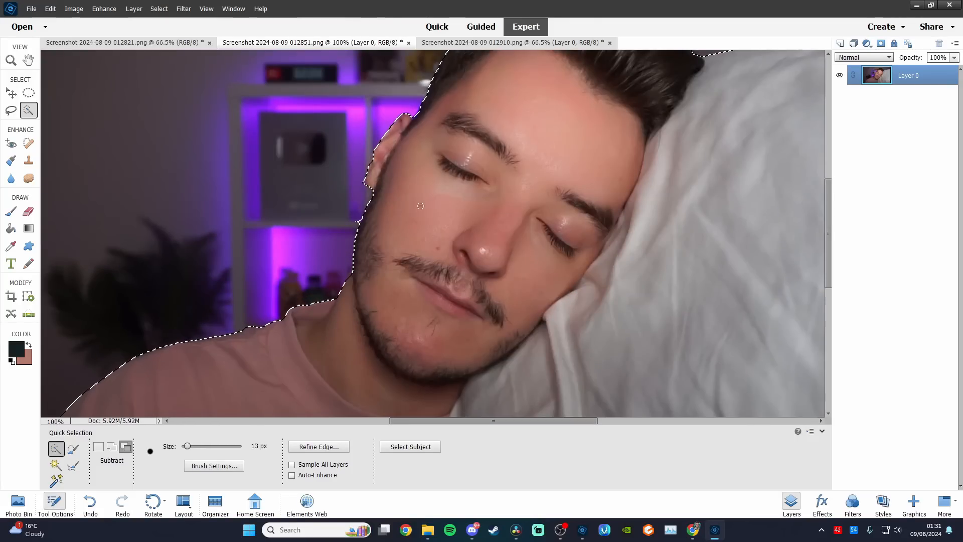
click(113, 446)
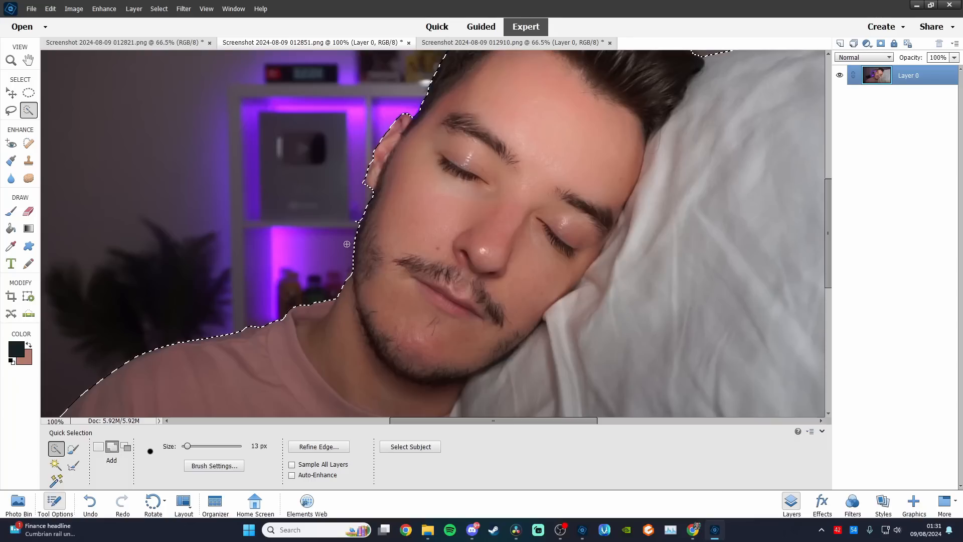
click(125, 446)
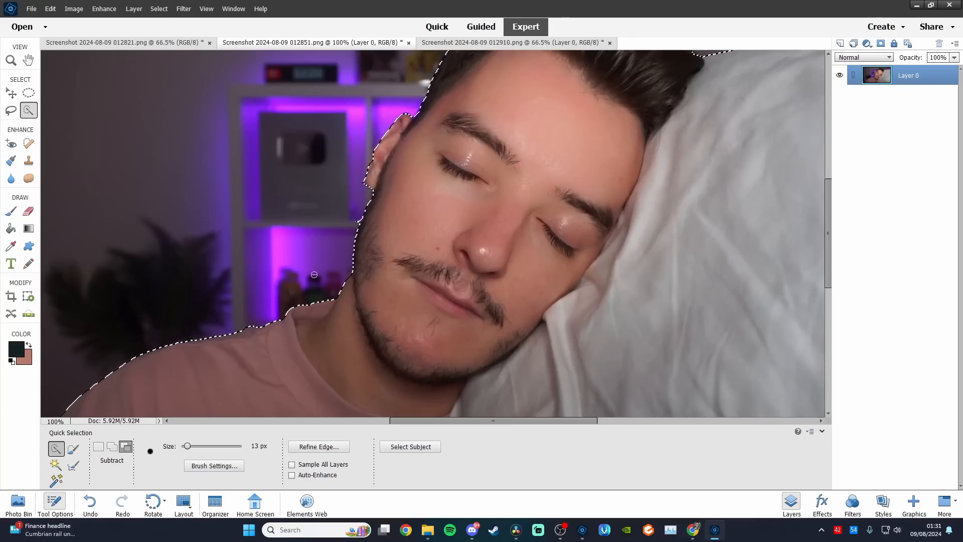
click(112, 445)
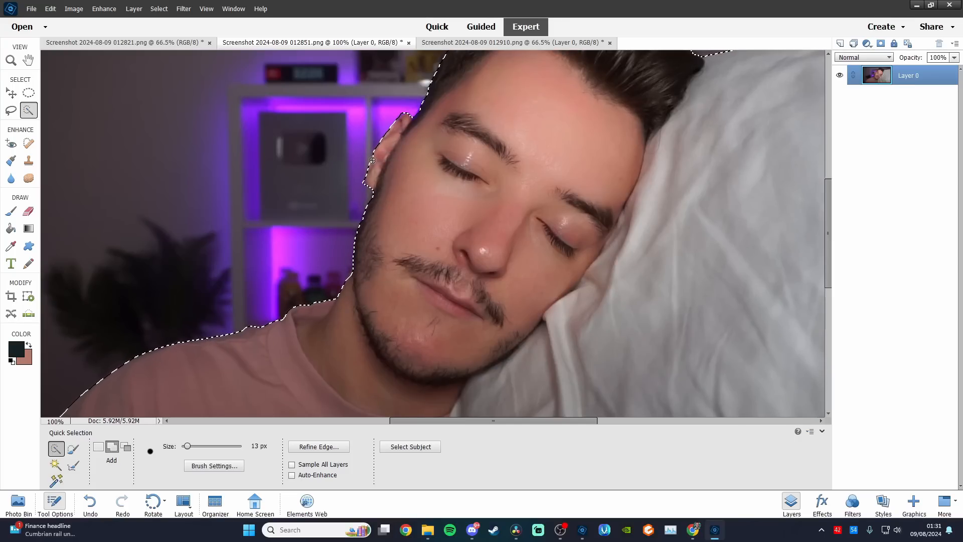
click(126, 446)
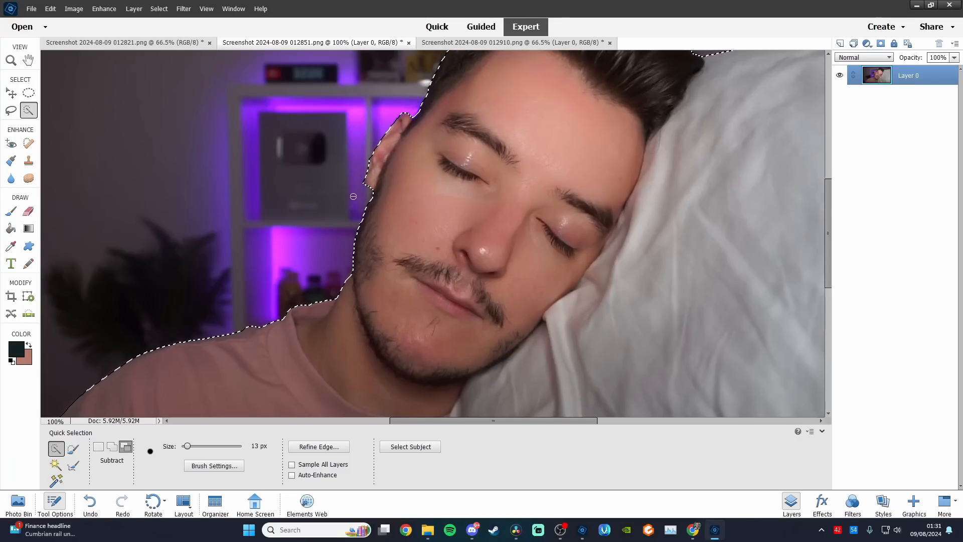
click(111, 446)
click(500, 261)
Add the missed tuft of hair above the forehead to the selection and subtract the excess wall above it
scroll(500, 261, up, 3)
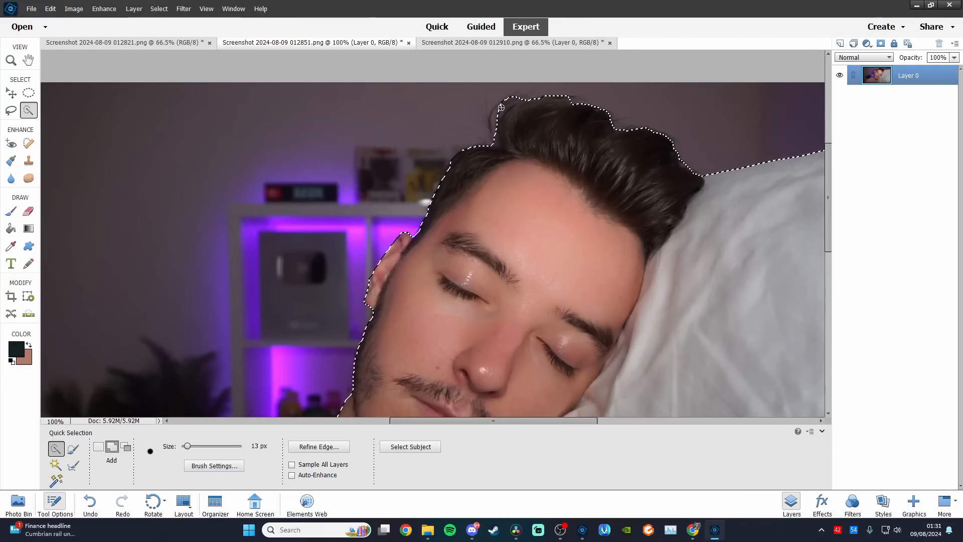
mouse_move(503, 104)
mouse_down()
mouse_move(495, 145)
mouse_move(505, 93)
mouse_up()
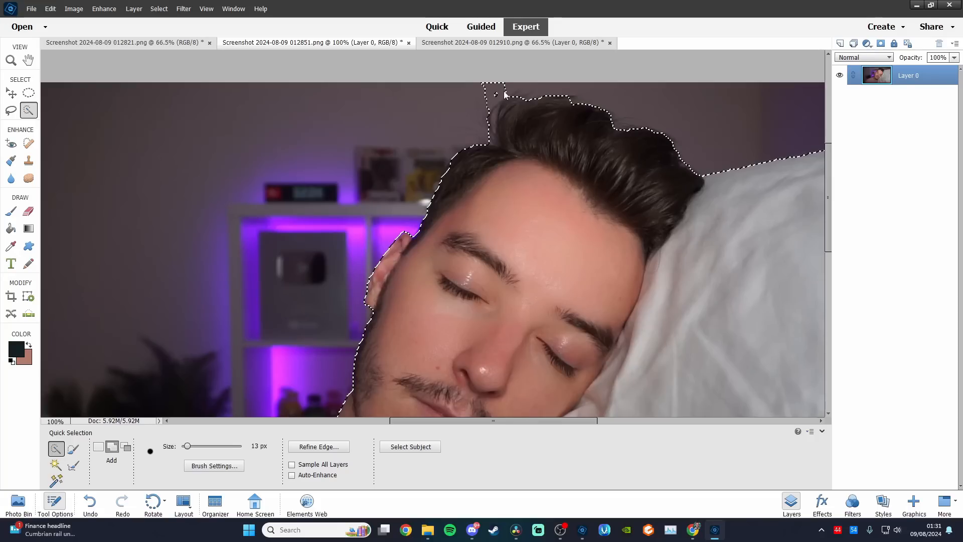
click(125, 447)
drag(488, 92, 506, 91)
Feather the selection and copy it to a new layer, checking the cutout with the original layer hidden
key(ctrl+minus)
key(ctrl+minus)
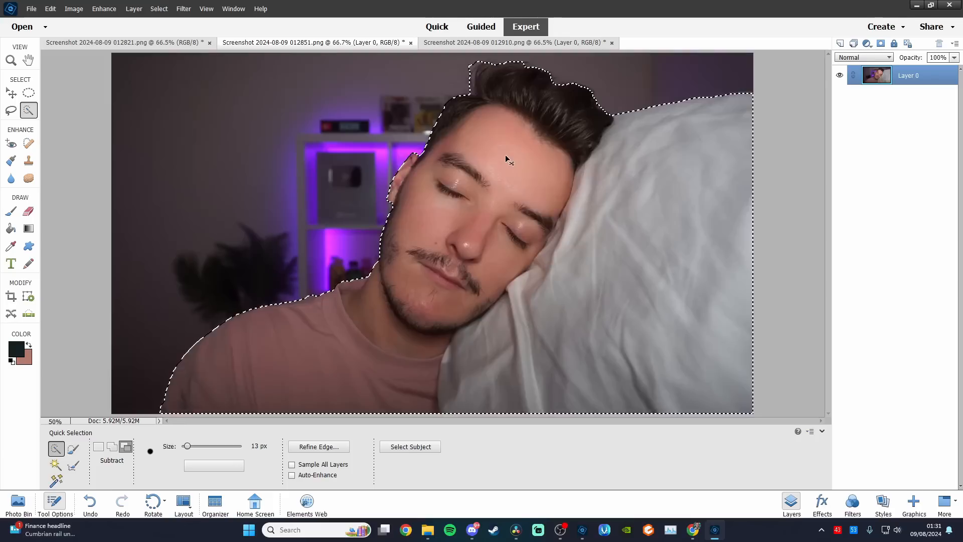
right_click(527, 242)
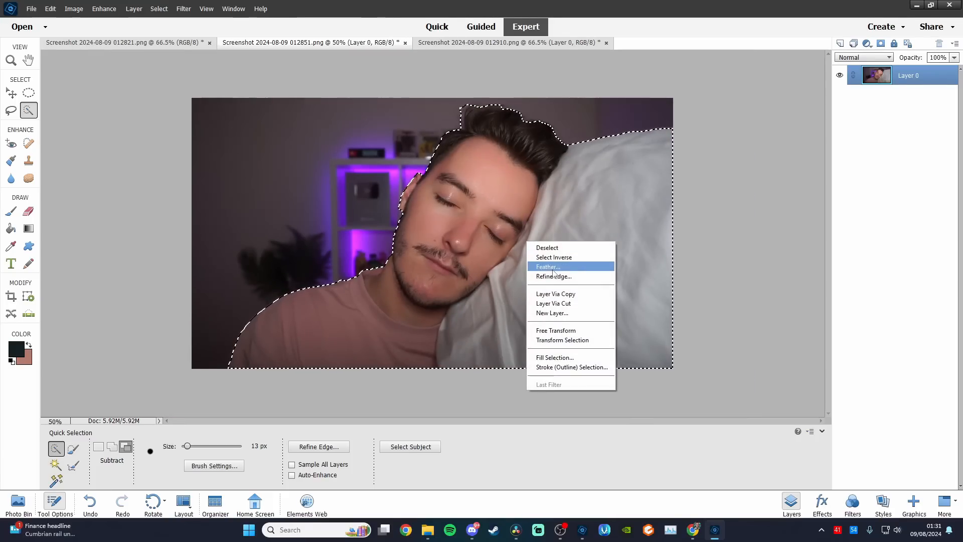
click(548, 267)
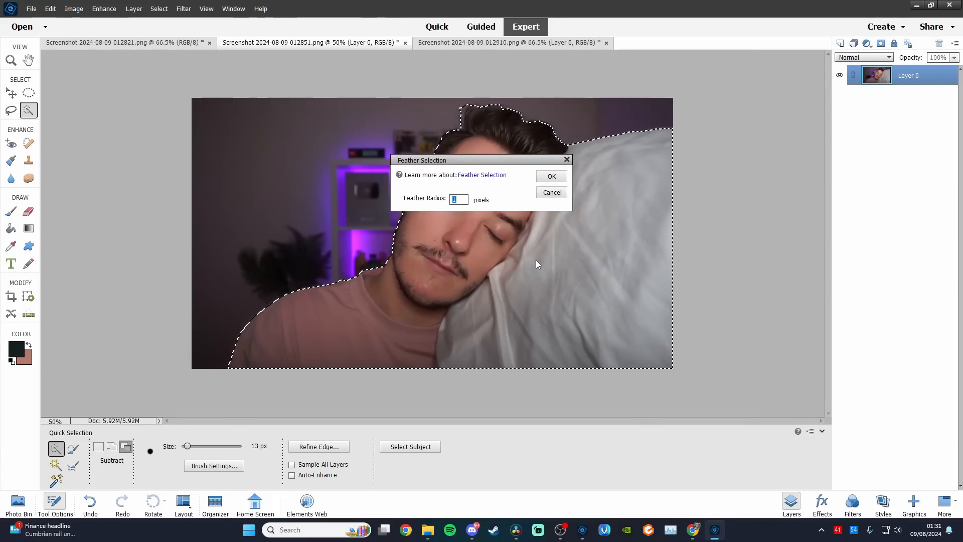
key(Return)
key(ctrl+j)
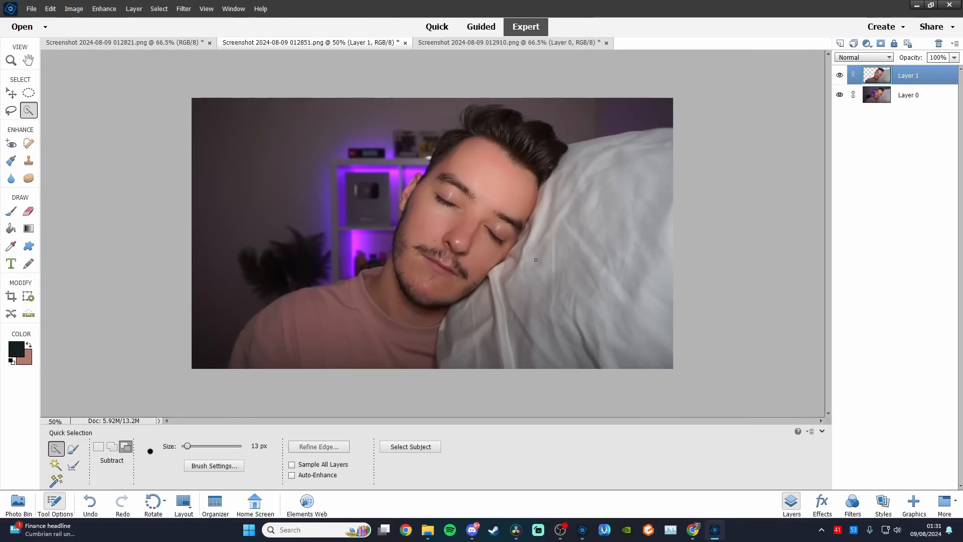
click(840, 96)
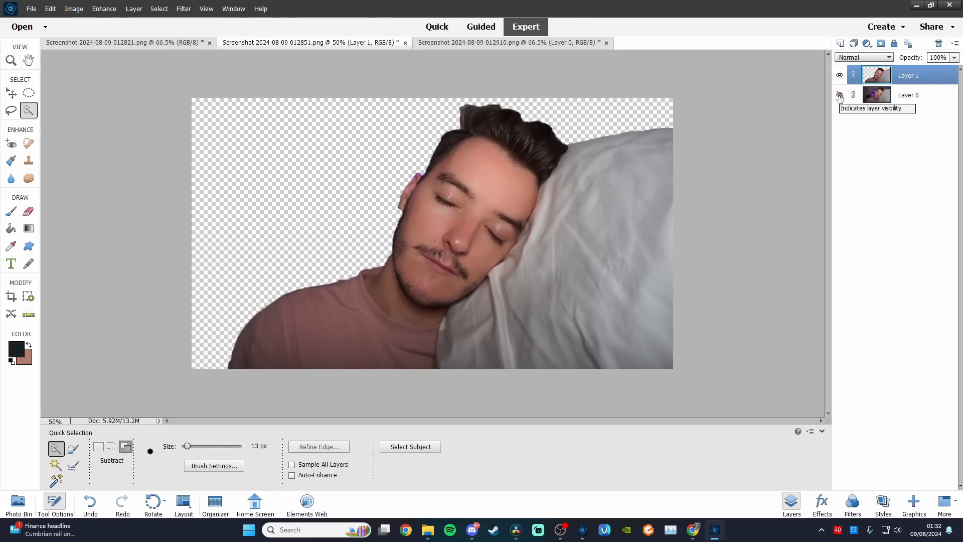
click(840, 96)
Blur the original image on Layer 0 with a 6.8 pixel Gaussian Blur
click(898, 96)
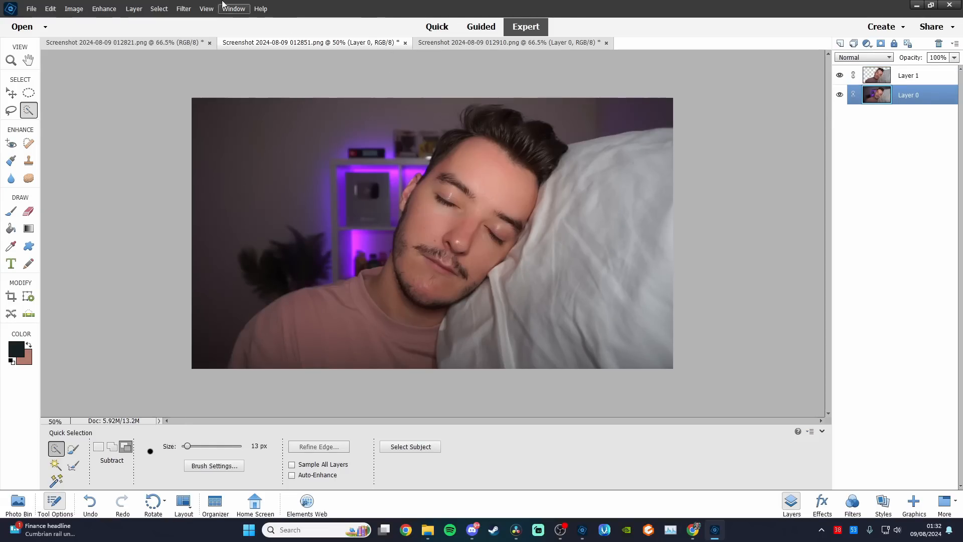
click(184, 9)
mouse_move(226, 77)
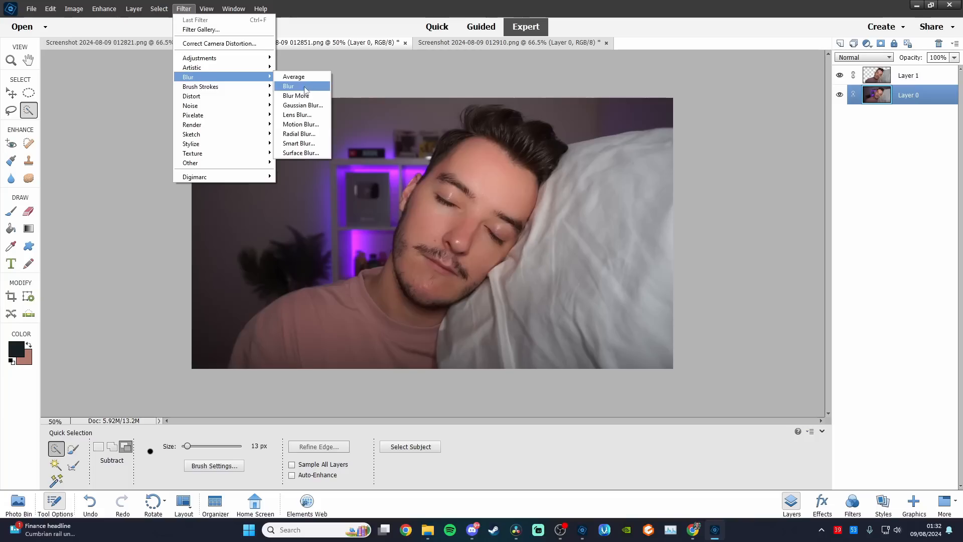
click(308, 106)
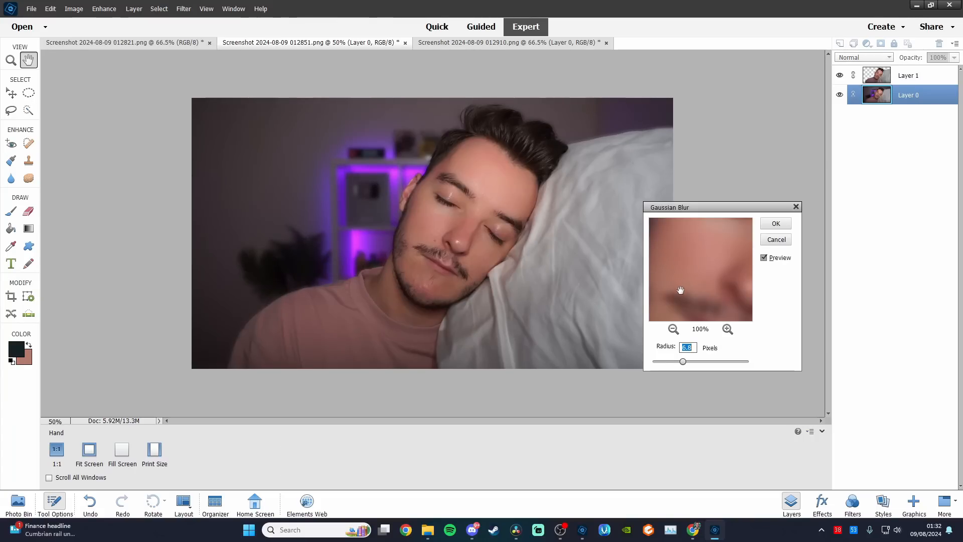
click(775, 223)
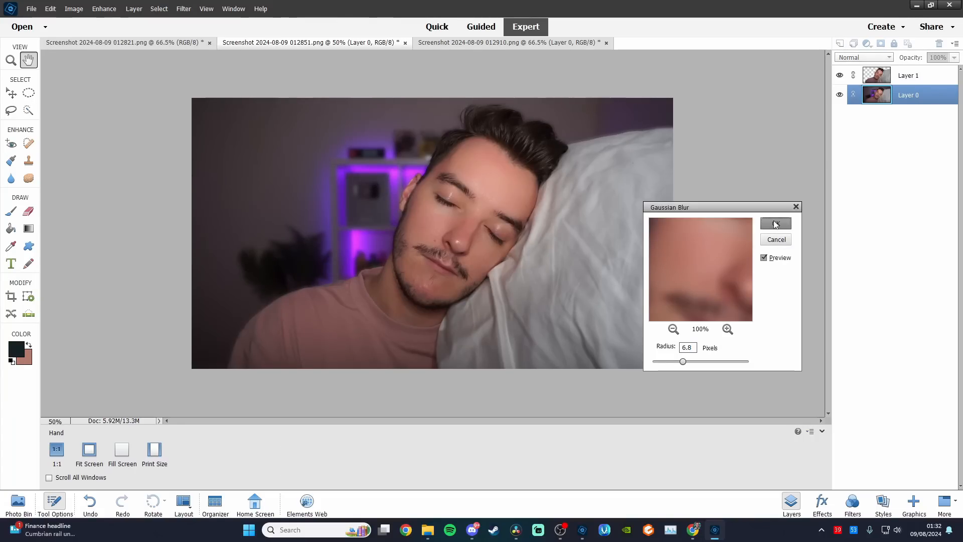
Raise the brightness of the cutout on Layer 1 to 8
click(920, 76)
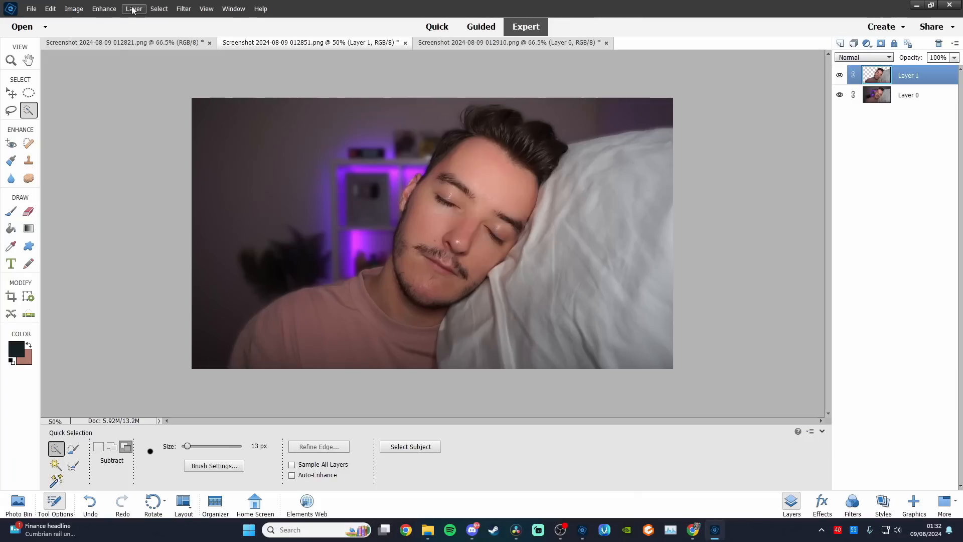
click(117, 9)
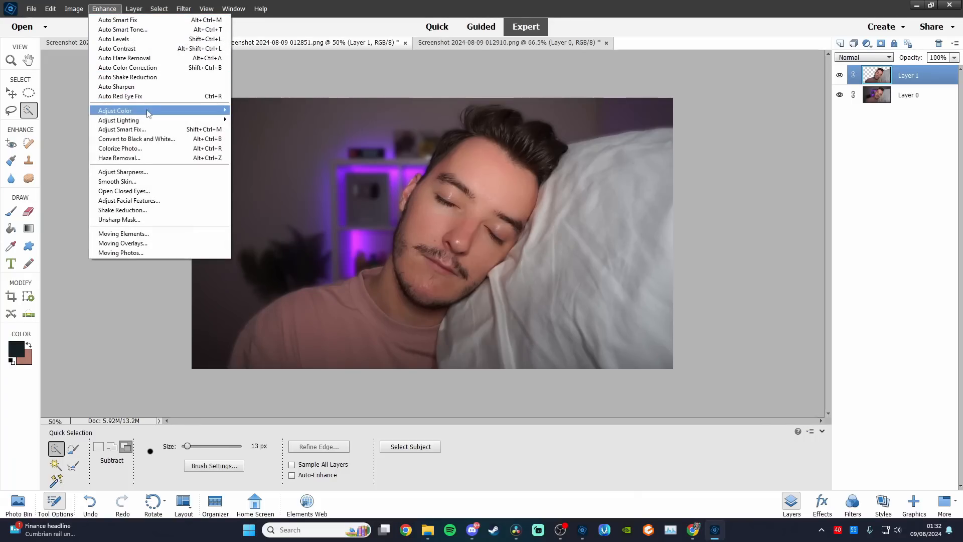
mouse_move(150, 120)
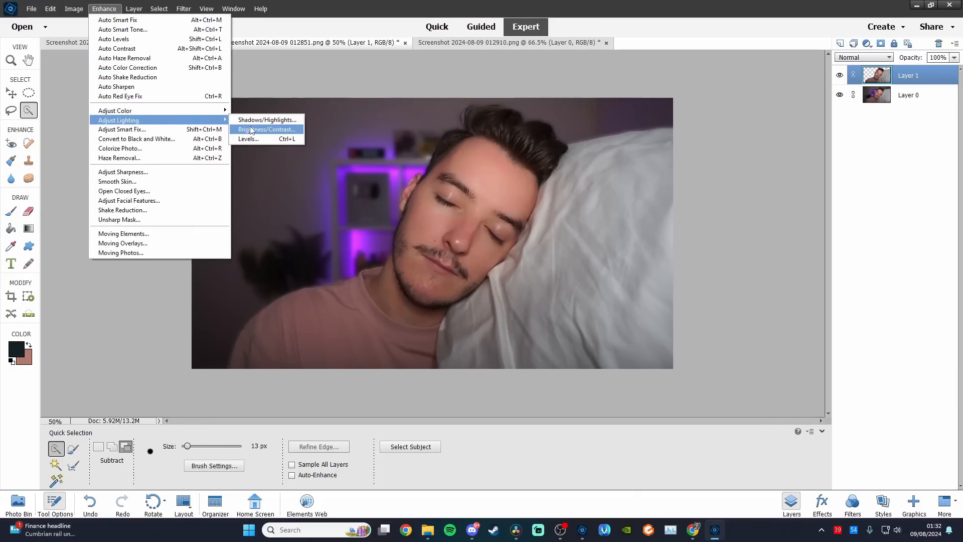
click(253, 130)
drag(247, 429, 250, 429)
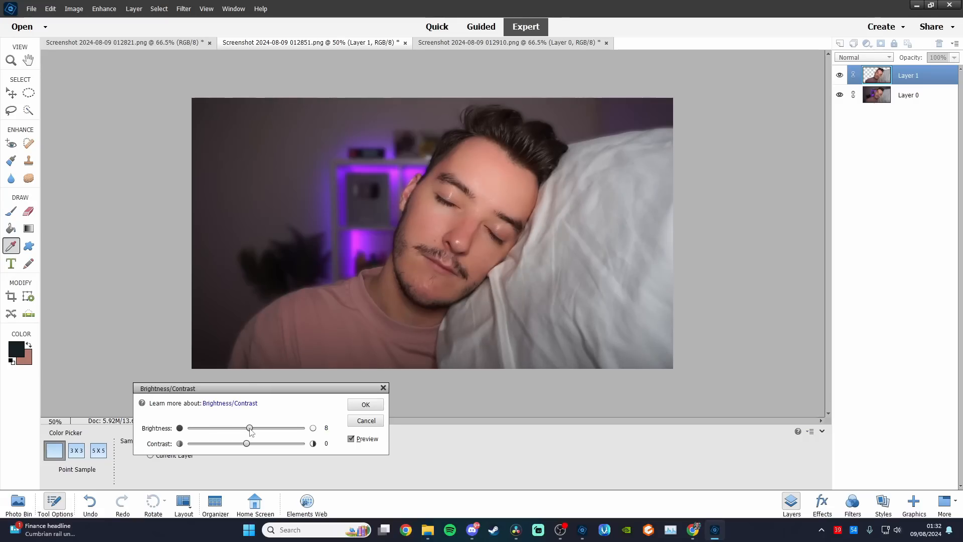
click(366, 404)
key(a)
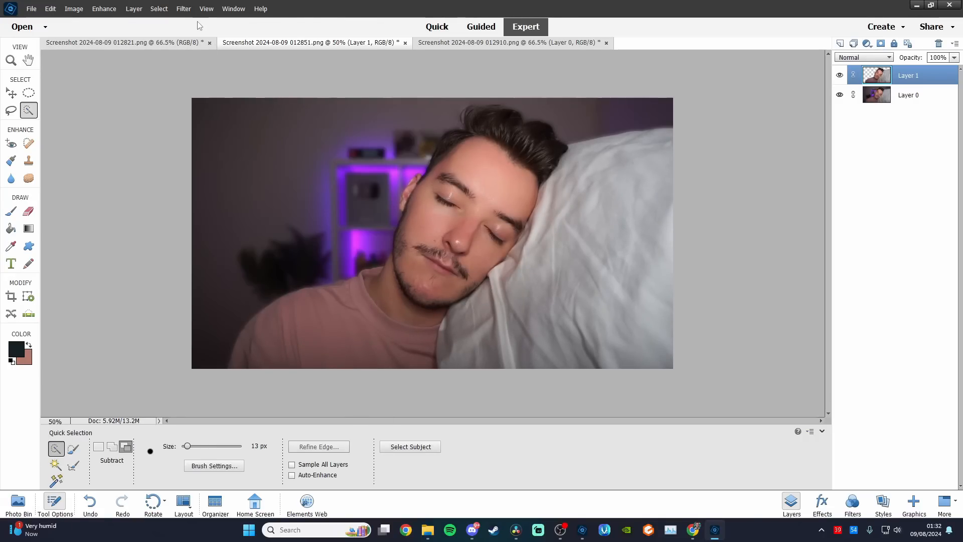
Add an outer glow to the cutout on Layer 1 with a size of 43 px and 27% opacity
click(28, 212)
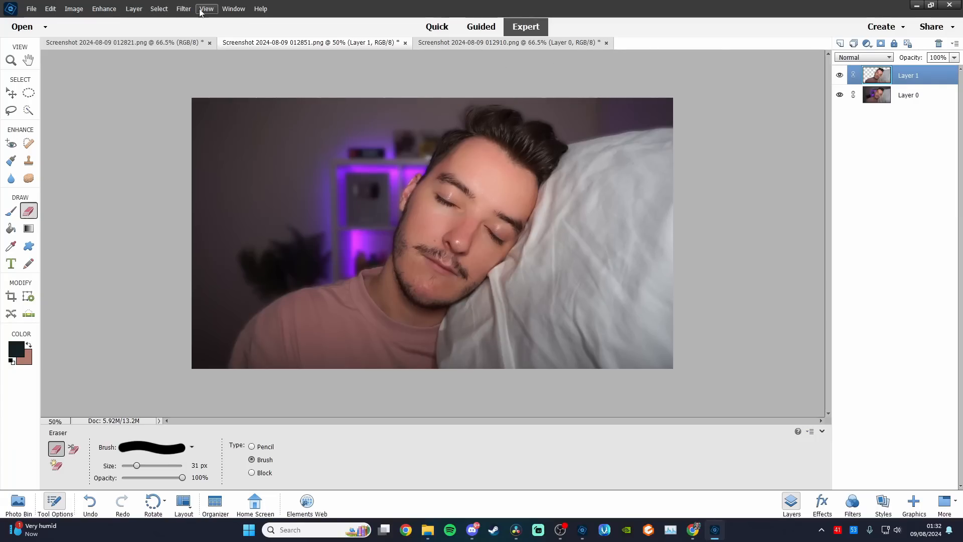
click(183, 9)
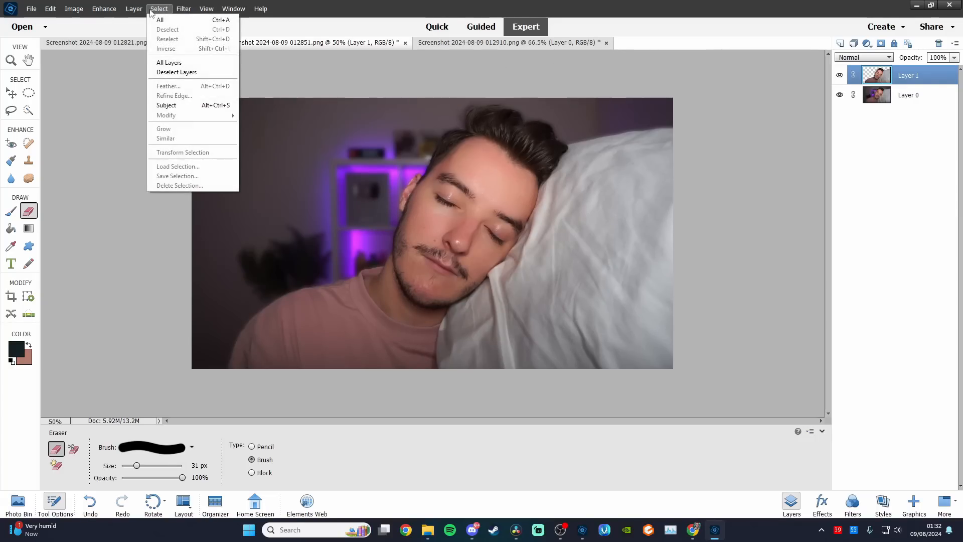
mouse_move(134, 9)
mouse_move(150, 63)
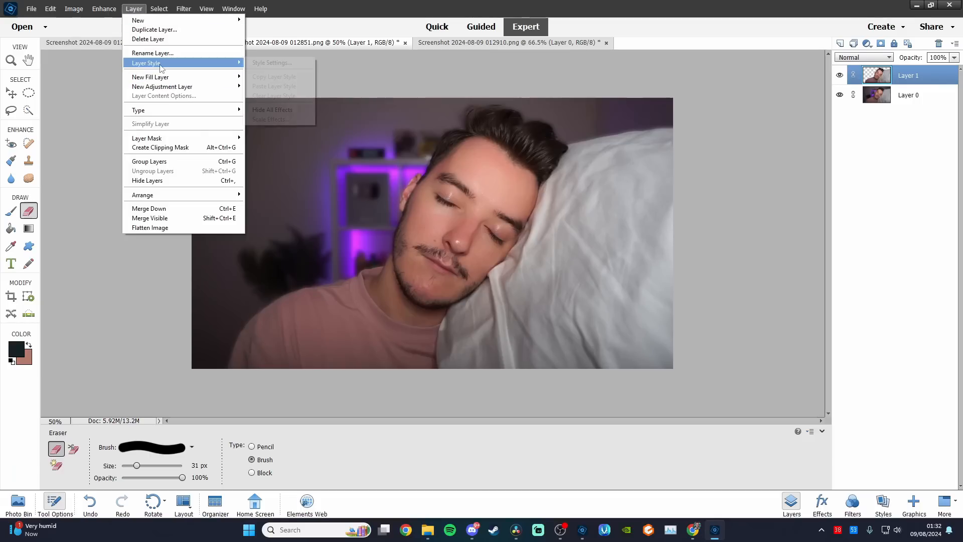
click(274, 62)
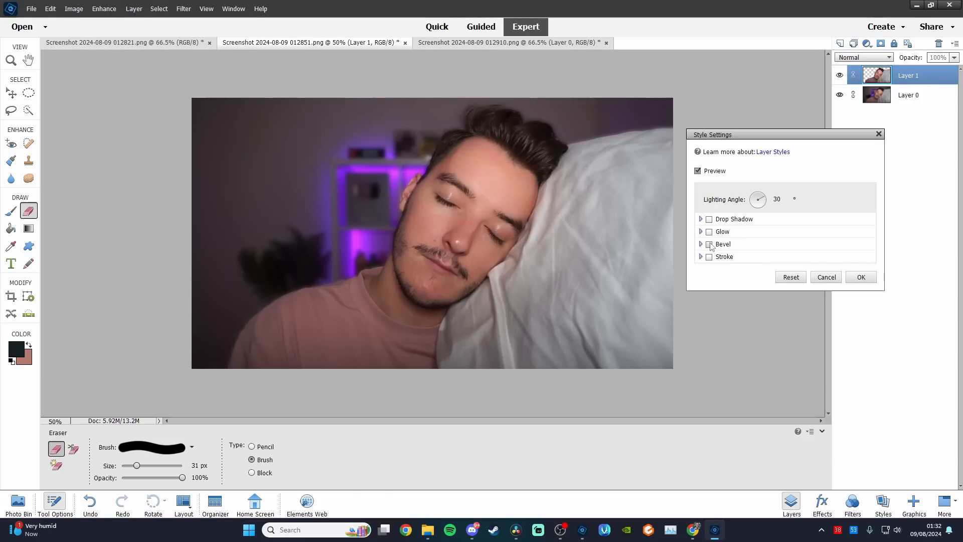
click(709, 232)
click(703, 295)
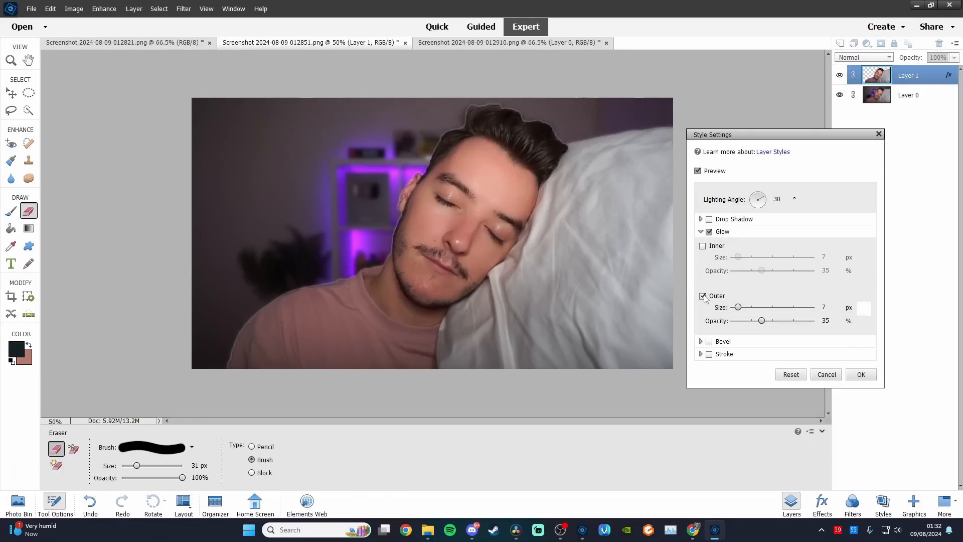
drag(743, 311, 748, 313)
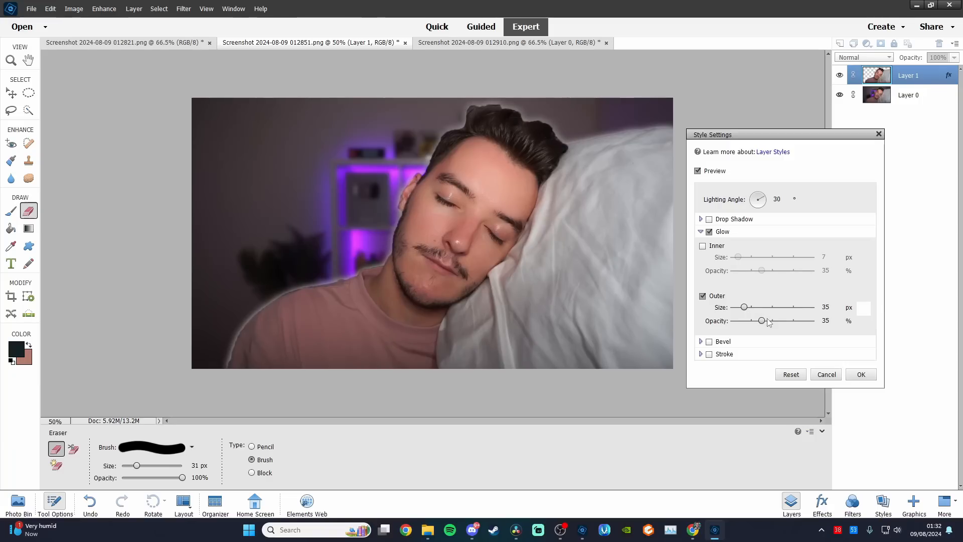
drag(767, 320, 747, 312)
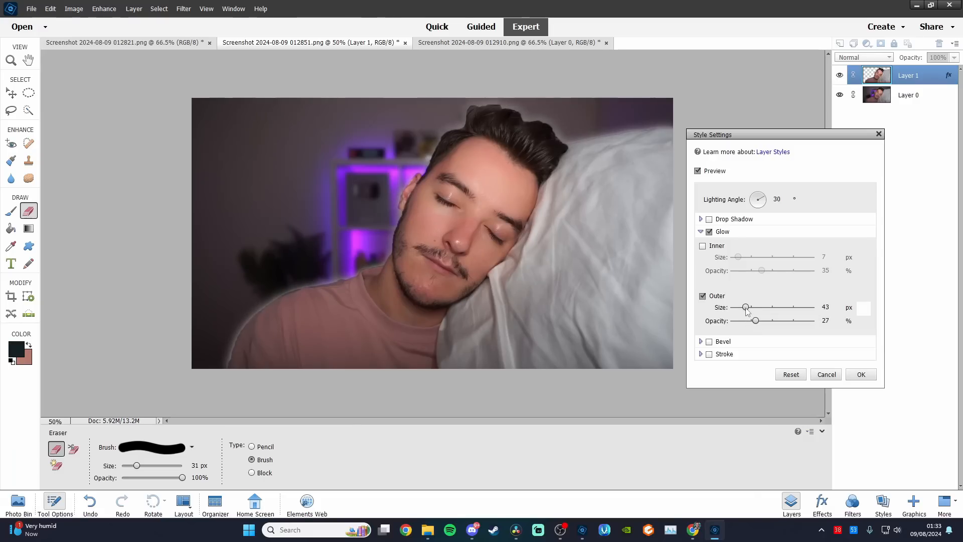
click(860, 376)
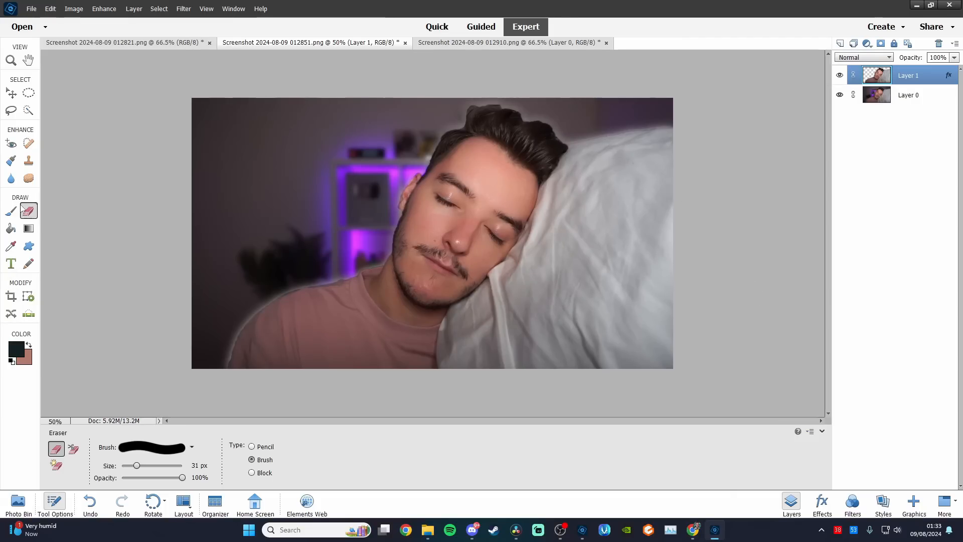
Try painting three dark Zs of increasing size rising away from the head with a 9 px brush, and undo them
click(11, 211)
mouse_move(324, 179)
mouse_down()
mouse_move(331, 202)
mouse_move(347, 193)
mouse_up()
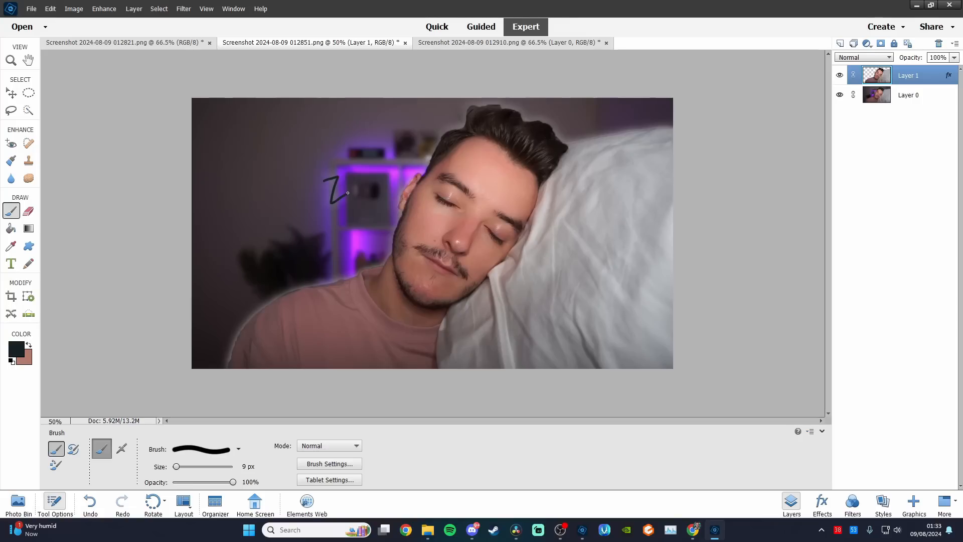
mouse_move(278, 152)
mouse_down()
mouse_move(298, 148)
mouse_move(303, 170)
mouse_up()
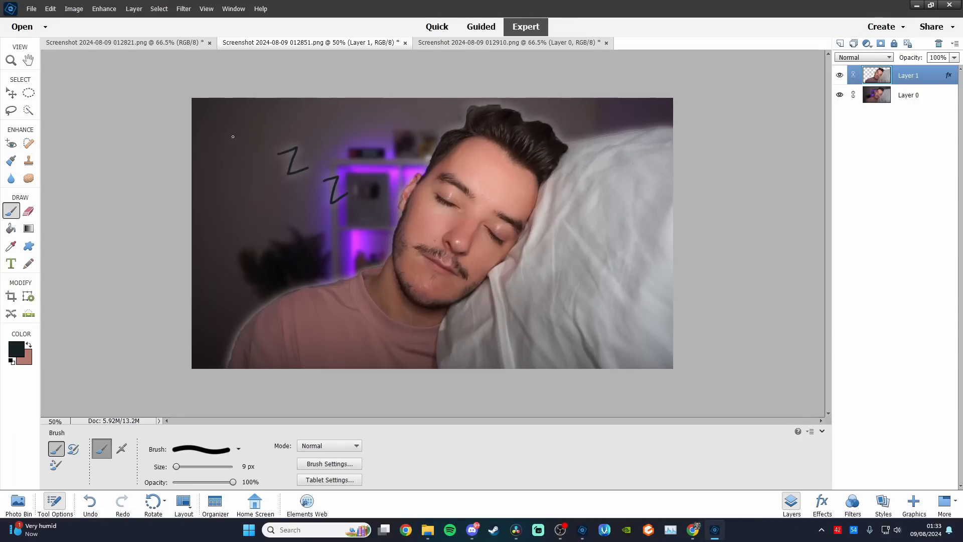
mouse_move(232, 122)
mouse_down()
mouse_move(231, 164)
mouse_move(251, 164)
mouse_up()
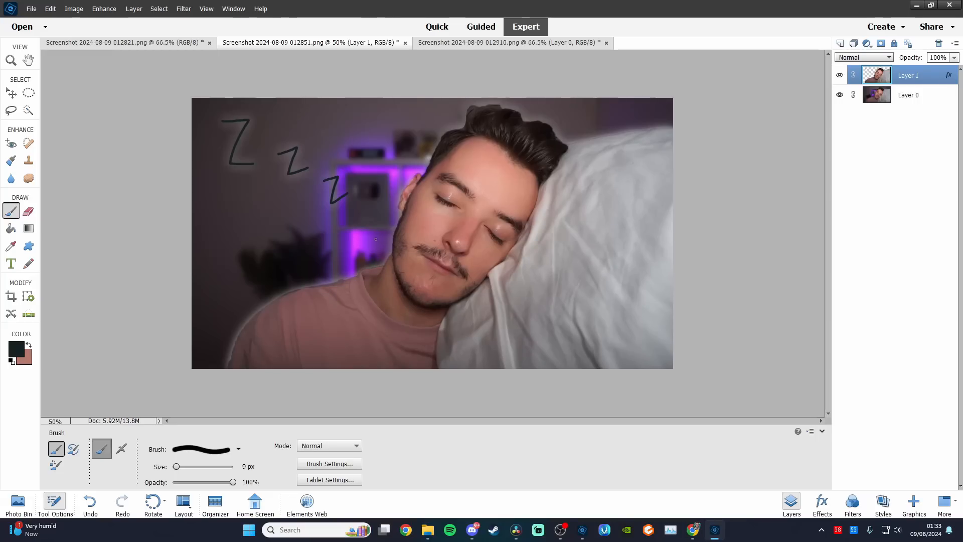
key(ctrl+z)
key(ctrl+z)
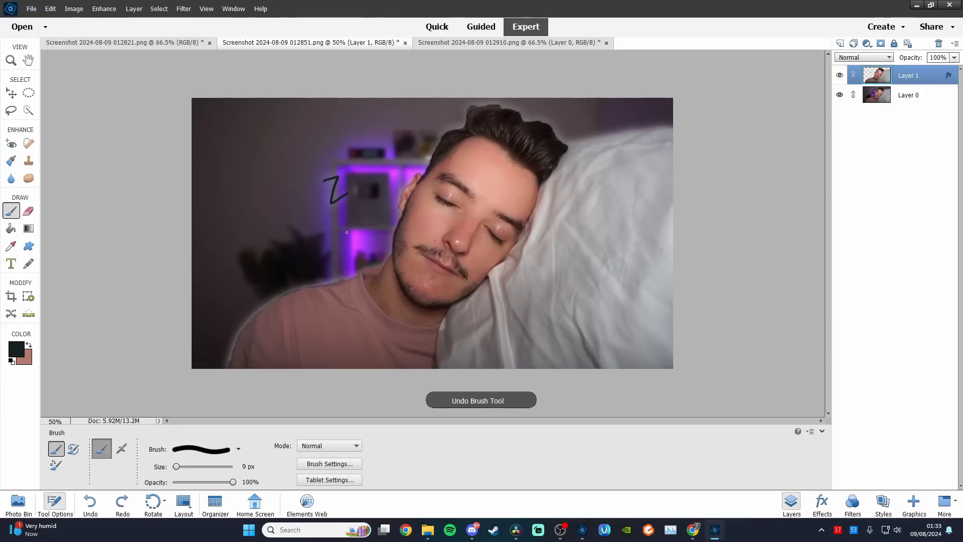
key(ctrl+z)
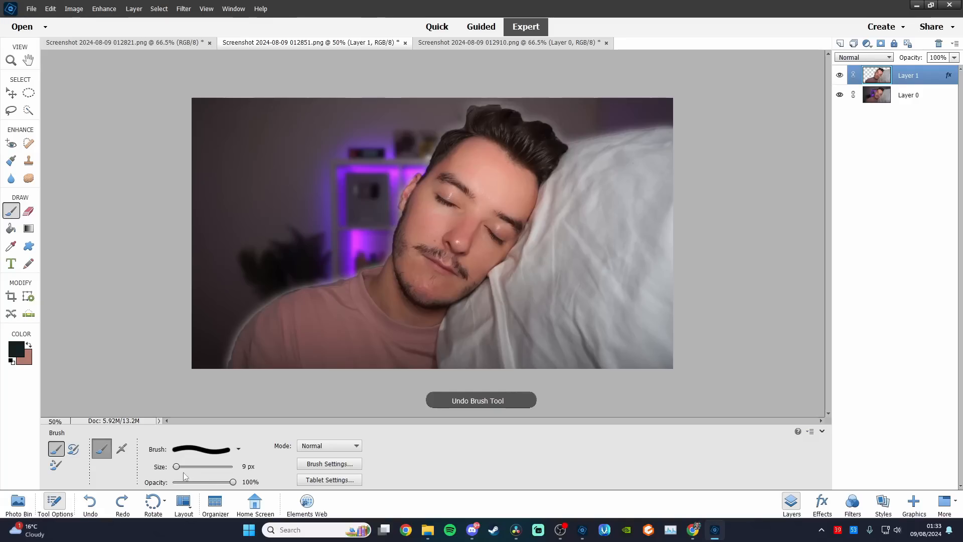
Try painting a Z beside the head with a 24 px brush in teal #2e7d95, and undo the stroke
drag(180, 468, 185, 467)
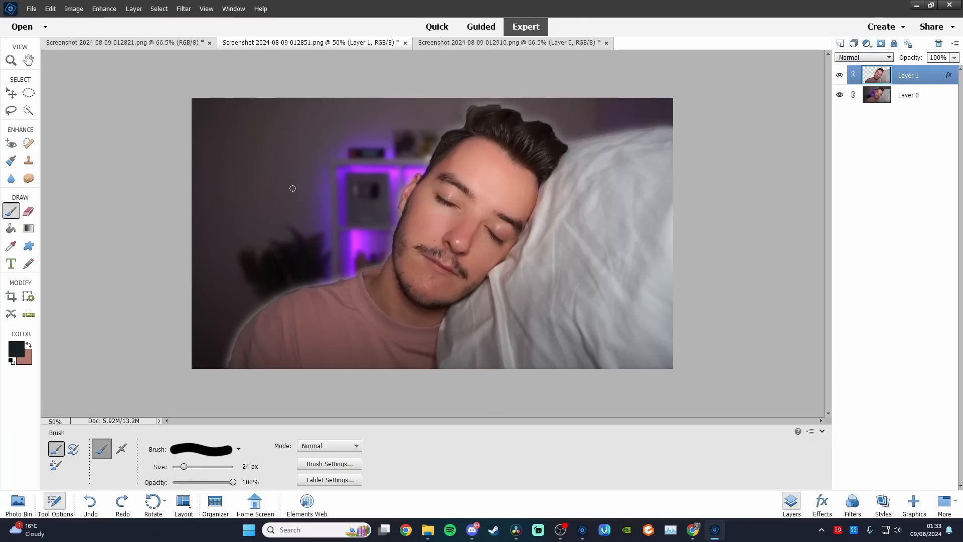
click(16, 348)
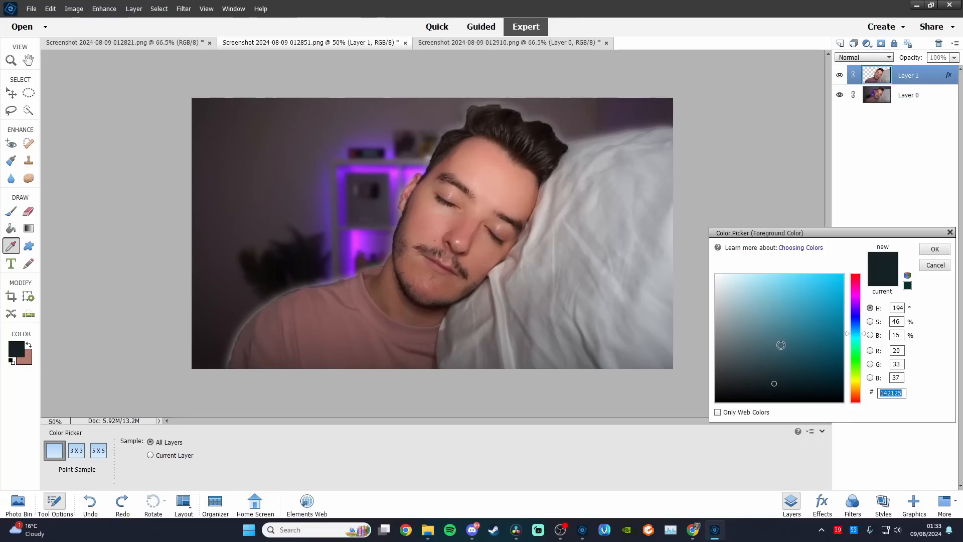
click(792, 310)
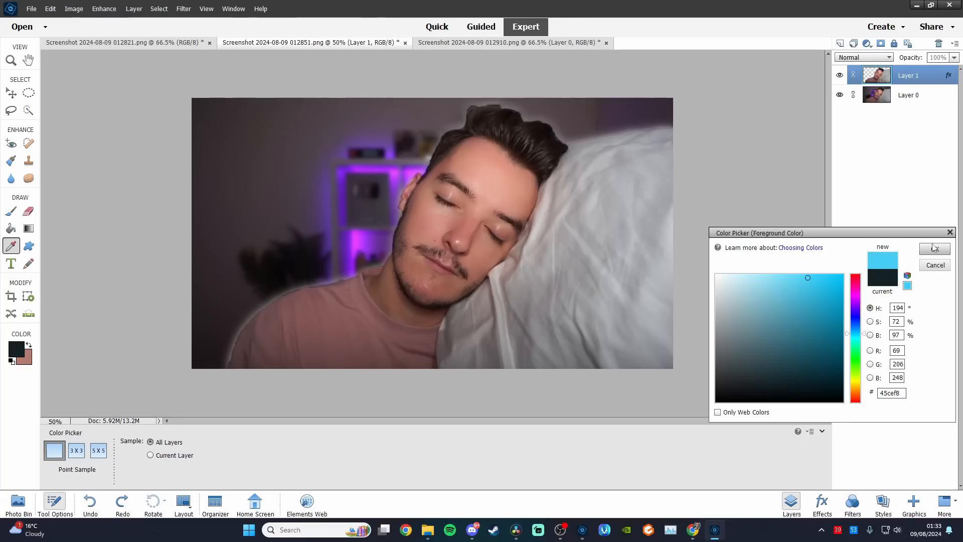
click(816, 321)
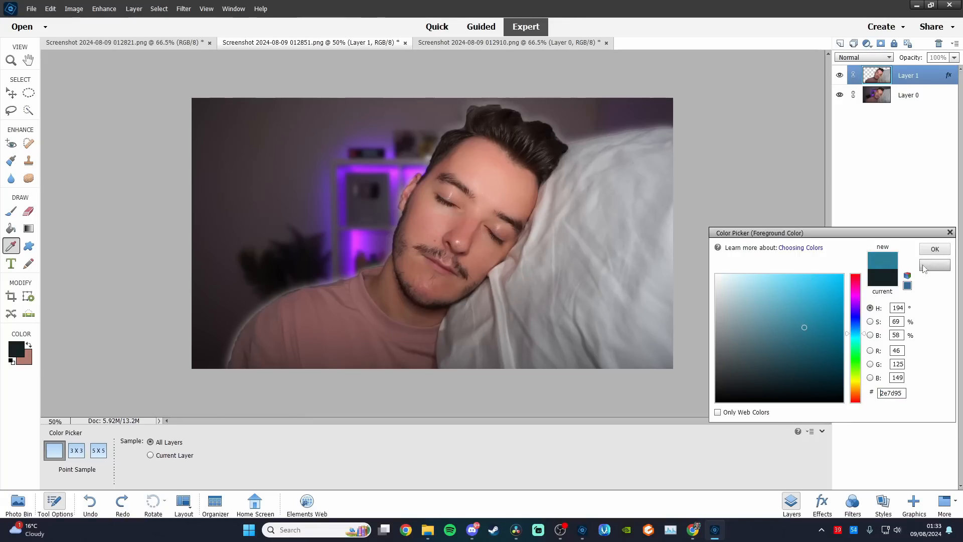
click(935, 249)
mouse_move(346, 176)
mouse_down()
mouse_move(365, 173)
mouse_move(357, 195)
mouse_up()
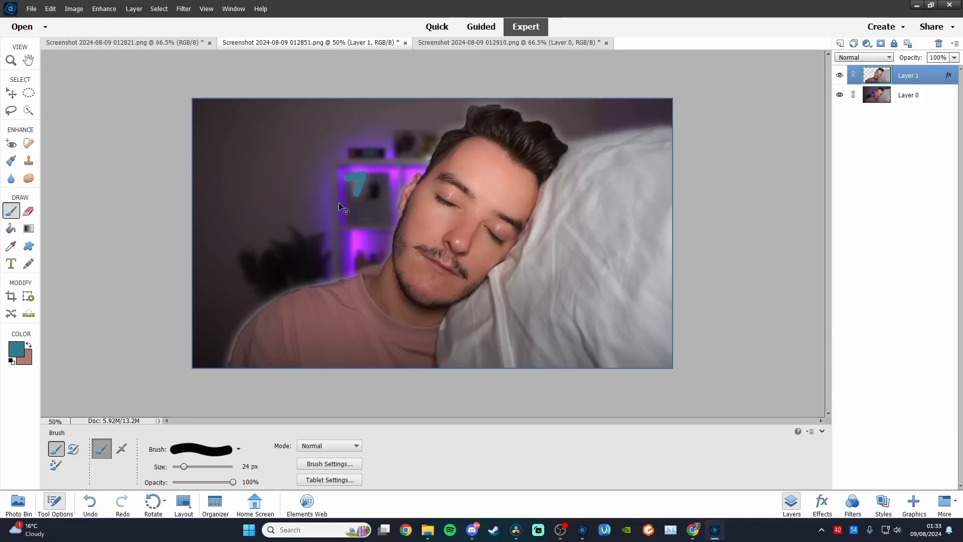
key(ctrl+z)
Try painting the Z in a darker teal beside the head, and undo the stroke
click(16, 349)
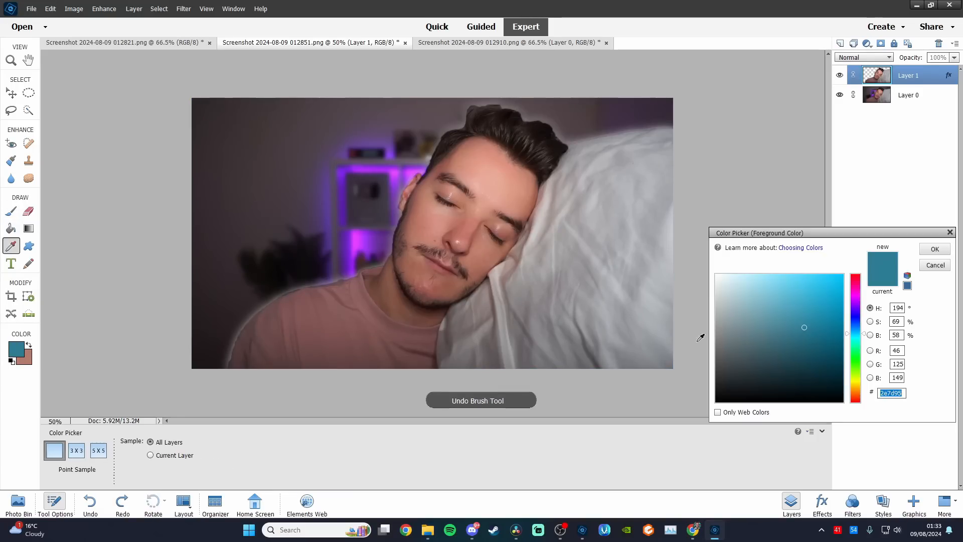
click(810, 371)
click(935, 249)
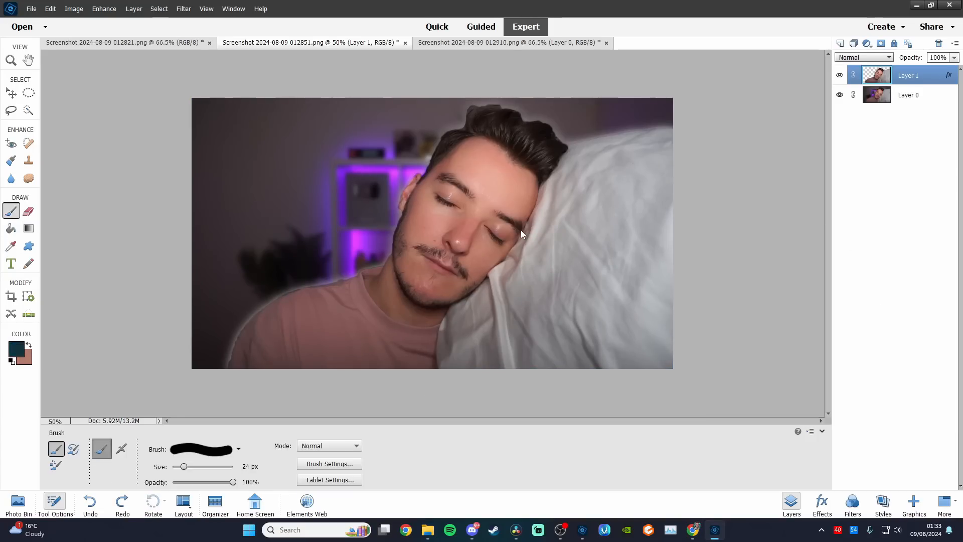
mouse_move(321, 195)
mouse_down()
mouse_move(337, 199)
mouse_move(333, 209)
mouse_move(351, 203)
mouse_up()
key(ctrl+z)
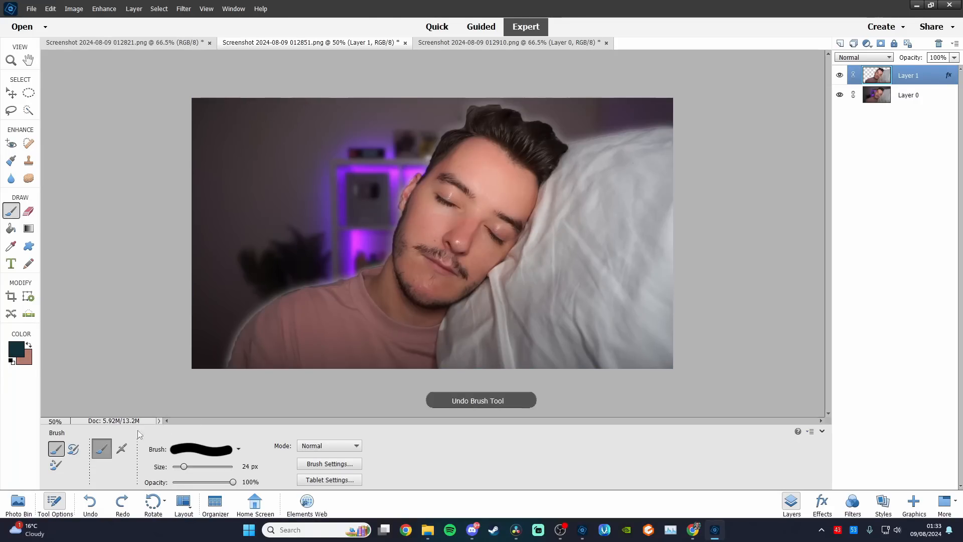
Set the foreground color to light grey #e4e4e4 and paint three Zs of increasing size and thickness rising away from the head
click(16, 350)
click(716, 288)
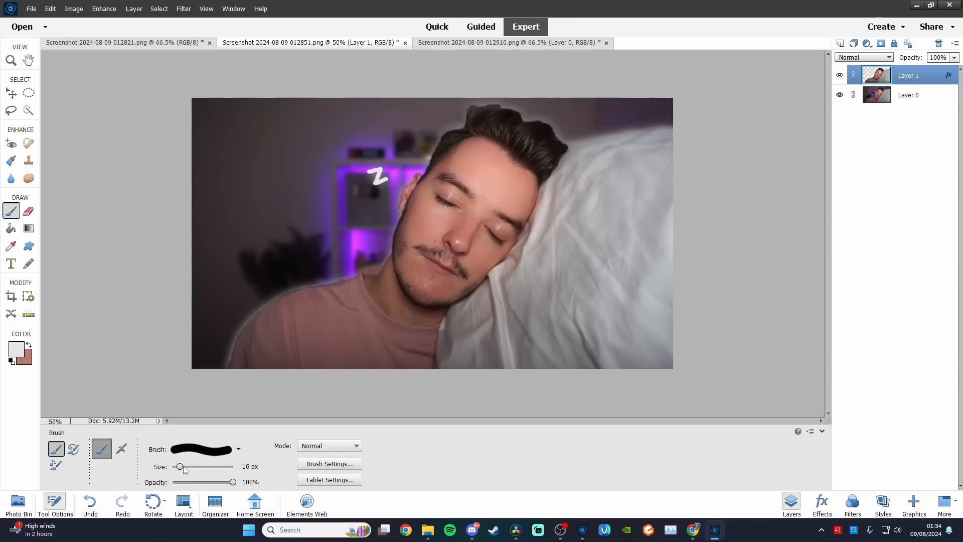
drag(184, 467, 187, 467)
mouse_move(331, 143)
mouse_down()
mouse_move(352, 140)
mouse_move(325, 145)
mouse_move(348, 141)
mouse_move(329, 175)
mouse_move(359, 165)
mouse_up()
key(ctrl+z)
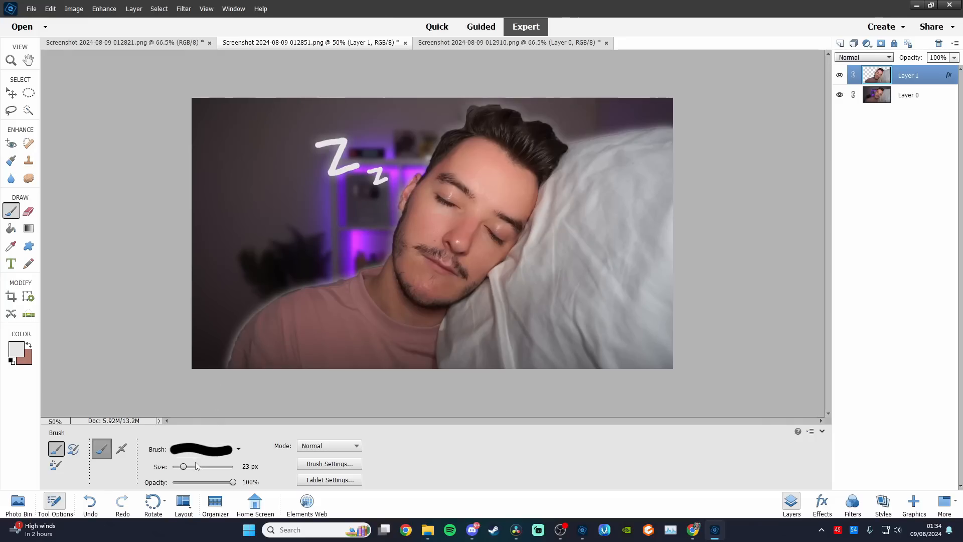
drag(187, 467, 188, 466)
mouse_move(237, 125)
mouse_down()
mouse_move(277, 119)
mouse_move(253, 172)
mouse_move(294, 158)
mouse_up()
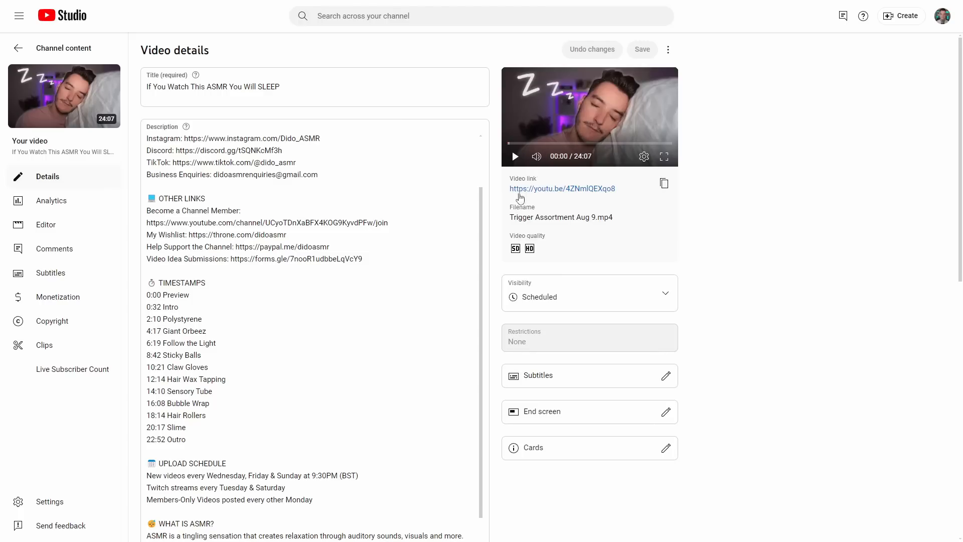
Review the title, description, thumbnail and visibility on the video's details page in YouTube Studio
scroll(439, 299, down, 10)
mouse_move(190, 438)
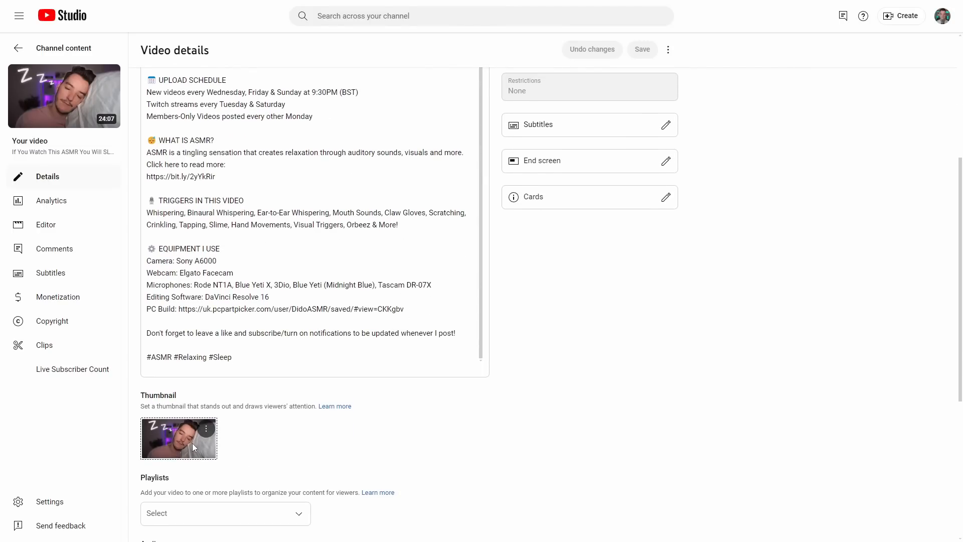
scroll(193, 436, up, 15)
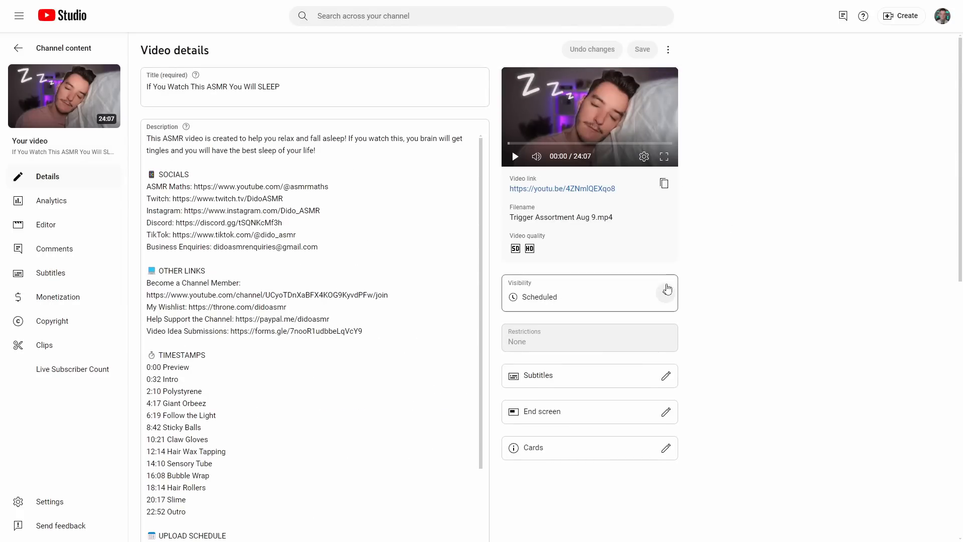
scroll(225, 330, down, 3)
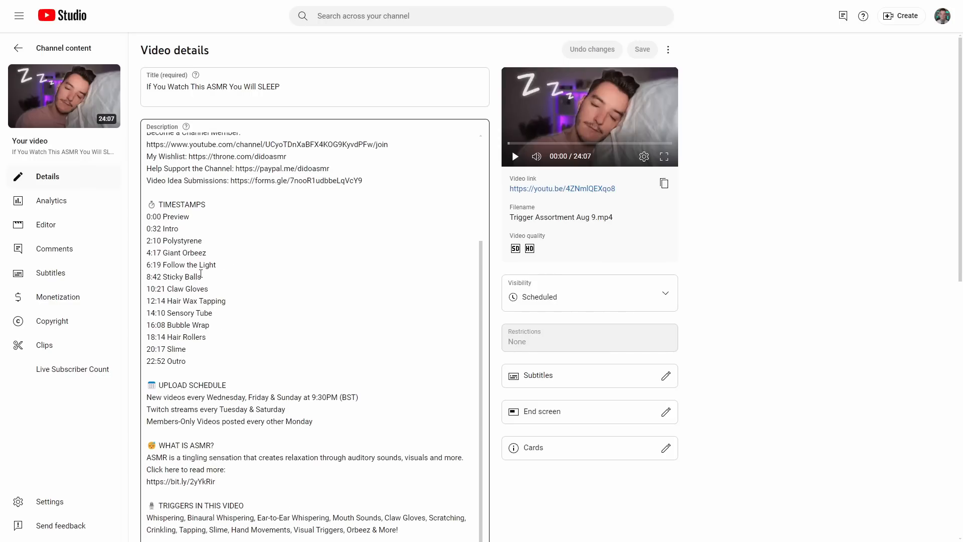
Open the video's watch page from its link and check the expanded description, timestamps and chapter markers
click(554, 189)
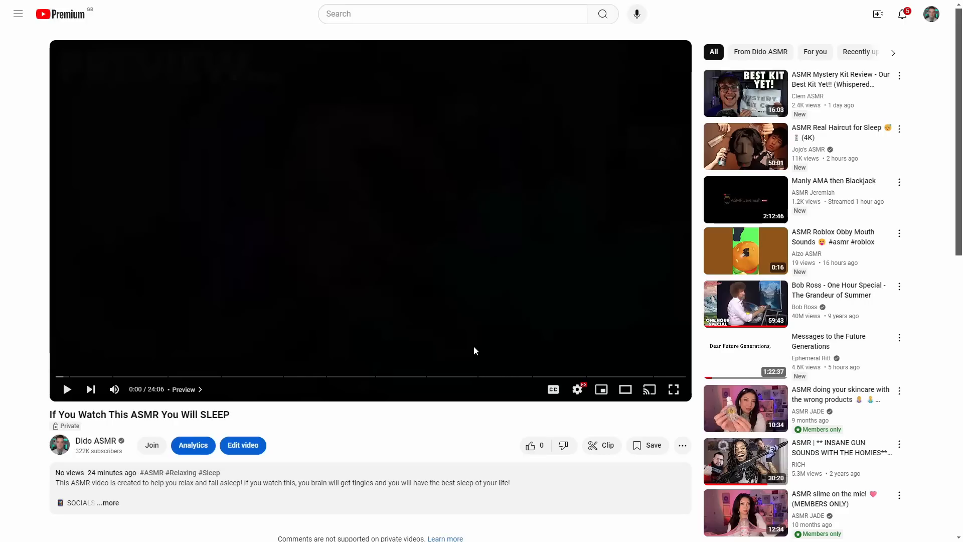
scroll(158, 424, down, 8)
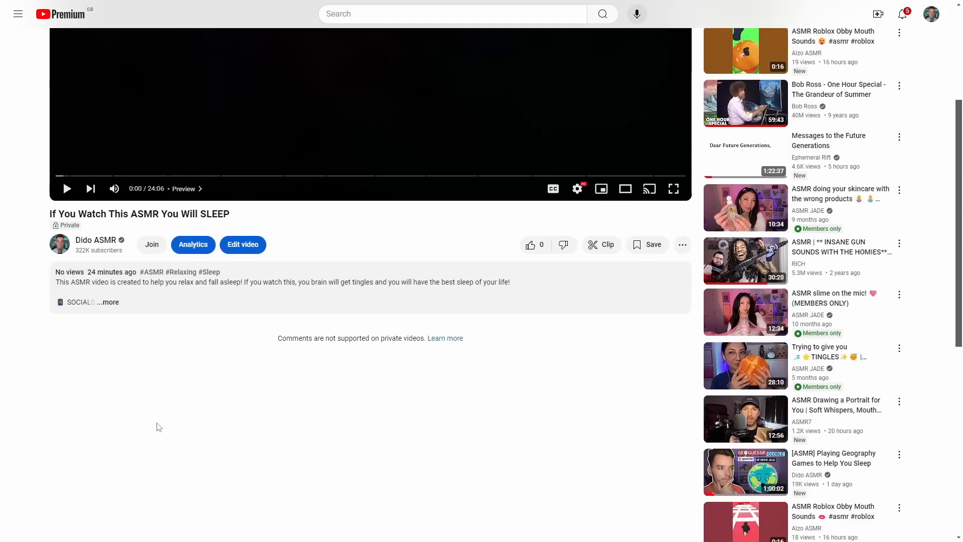
scroll(151, 286, up, 2)
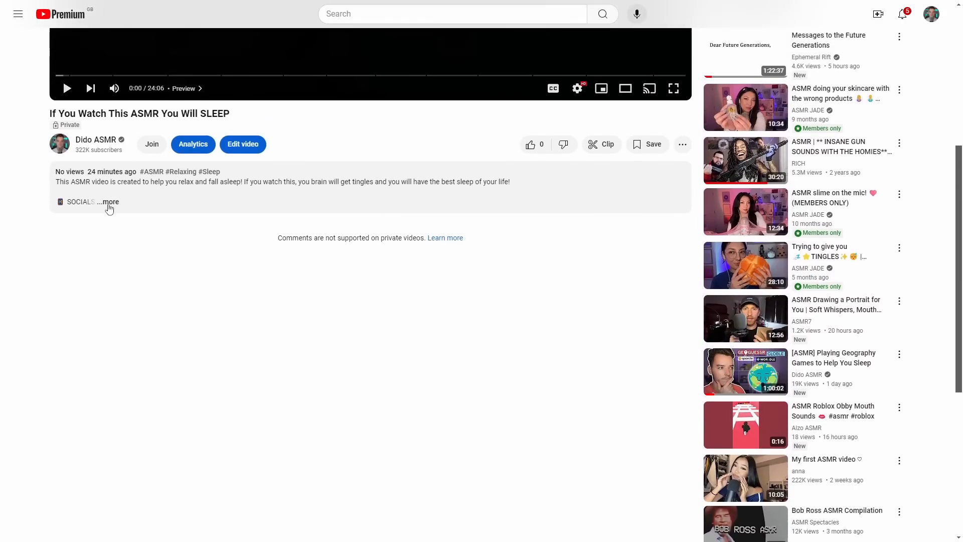
click(141, 192)
scroll(150, 251, down, 3)
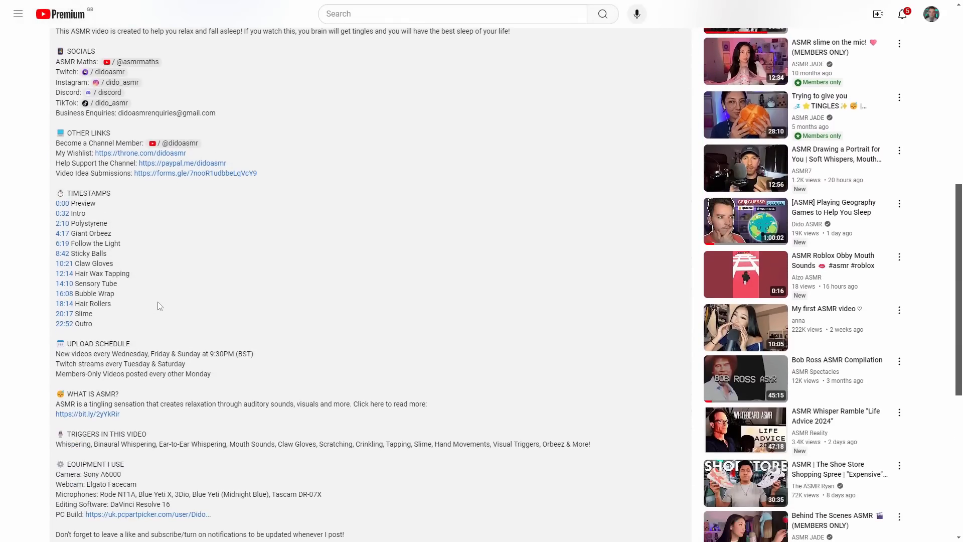
scroll(119, 311, up, 3)
scroll(119, 311, up, 3)
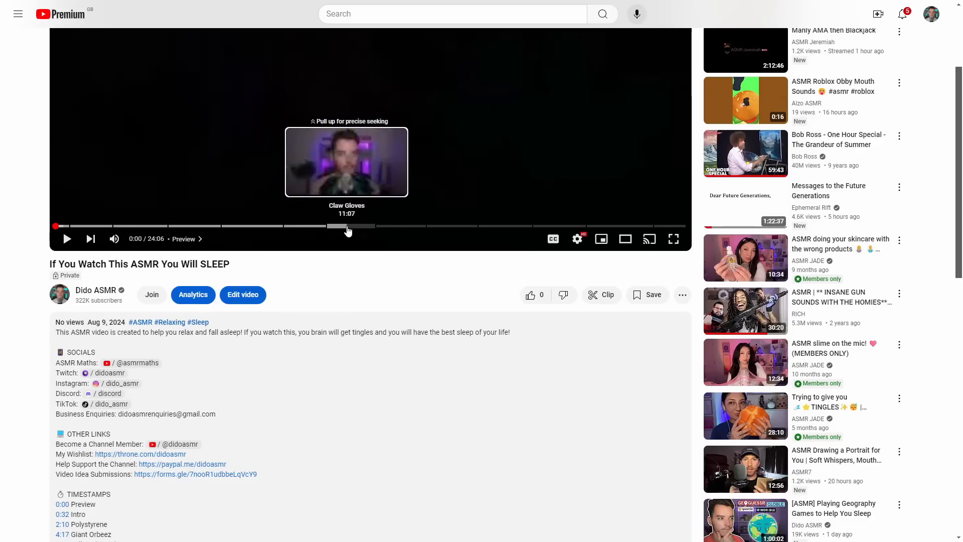
scroll(463, 323, up, 3)
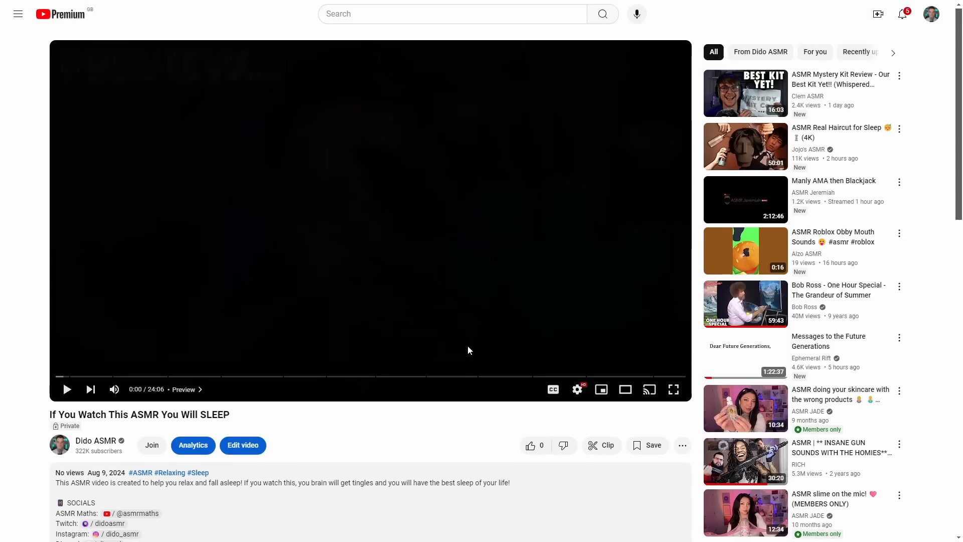